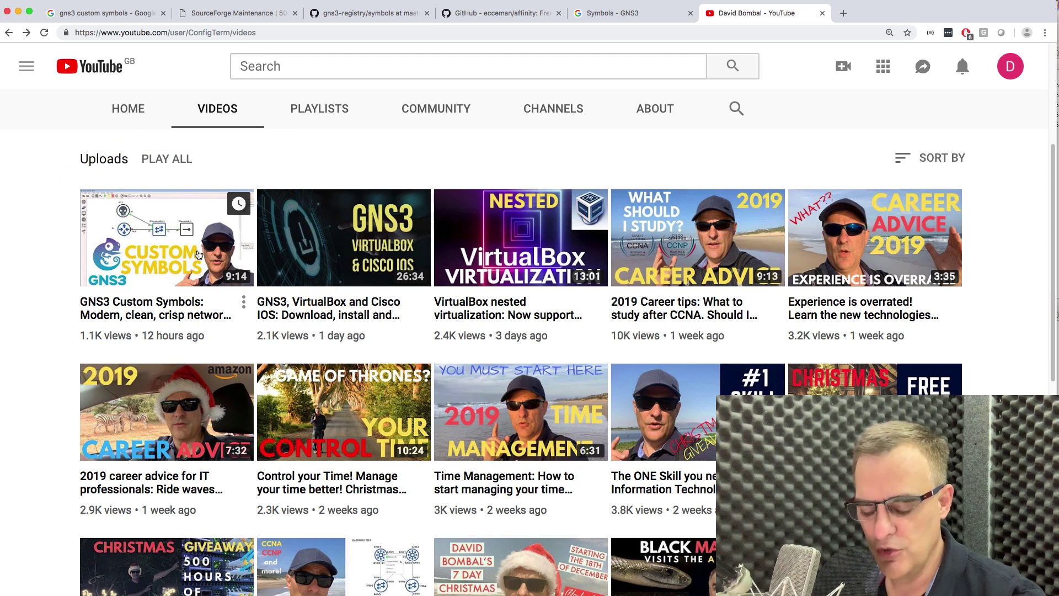
Switch from Chrome to the Remote Desktop window showing the GNS3 topology.
{"action": "key", "text": "super+Tab"}
{"action": "key", "text": "Tab"}
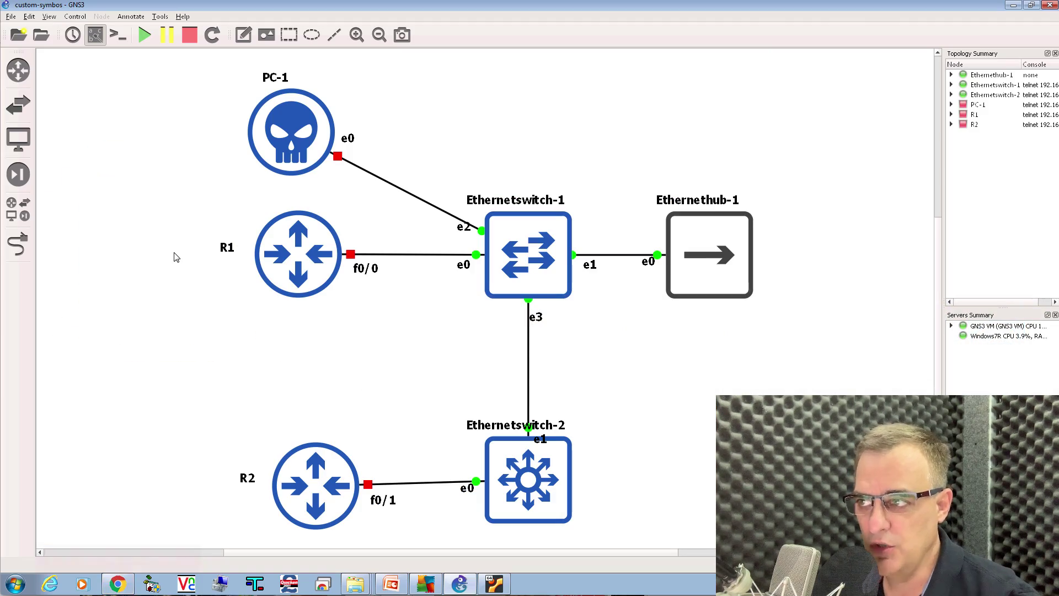
Drag the Cisco 3725 124-25.T14v2 router template onto the canvas as R3.
{"action": "left_click", "coordinate": [19, 70]}
{"action": "left_click", "coordinate": [113, 119]}
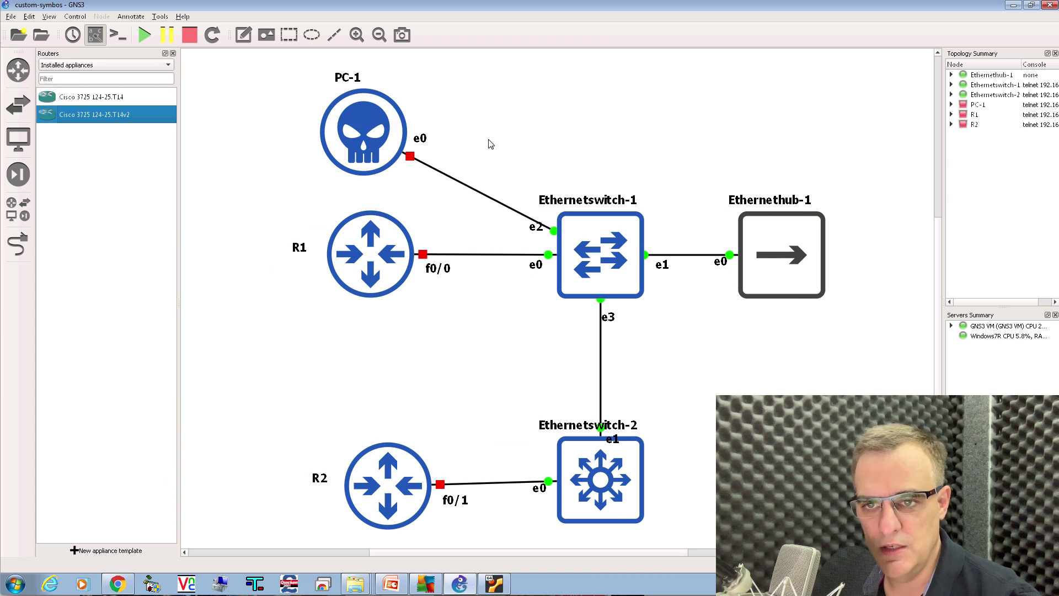
{"action": "left_click_drag", "start_coordinate": [608, 115], "coordinate": [608, 115]}
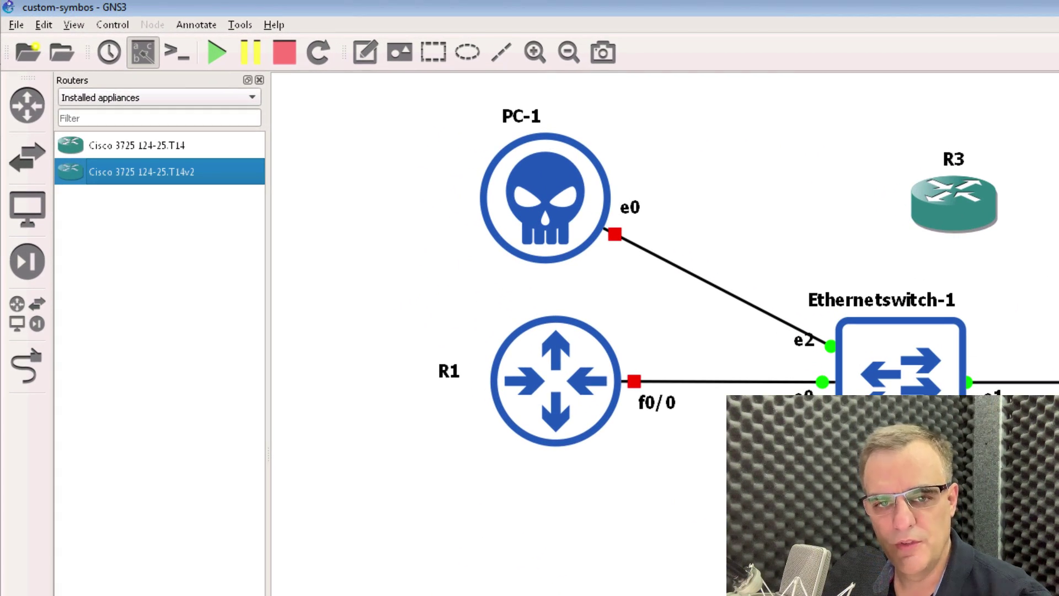
Inspect the T14v2 template's configuration, selecting its :/symbols/router.svg symbol path.
{"action": "right_click", "coordinate": [150, 176]}
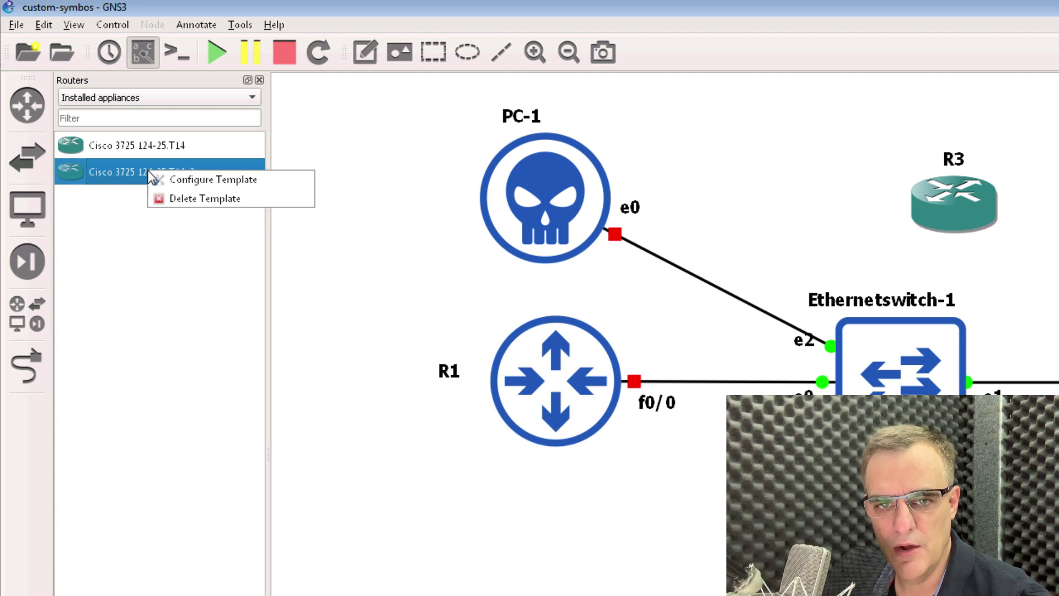
{"action": "left_click", "coordinate": [197, 174]}
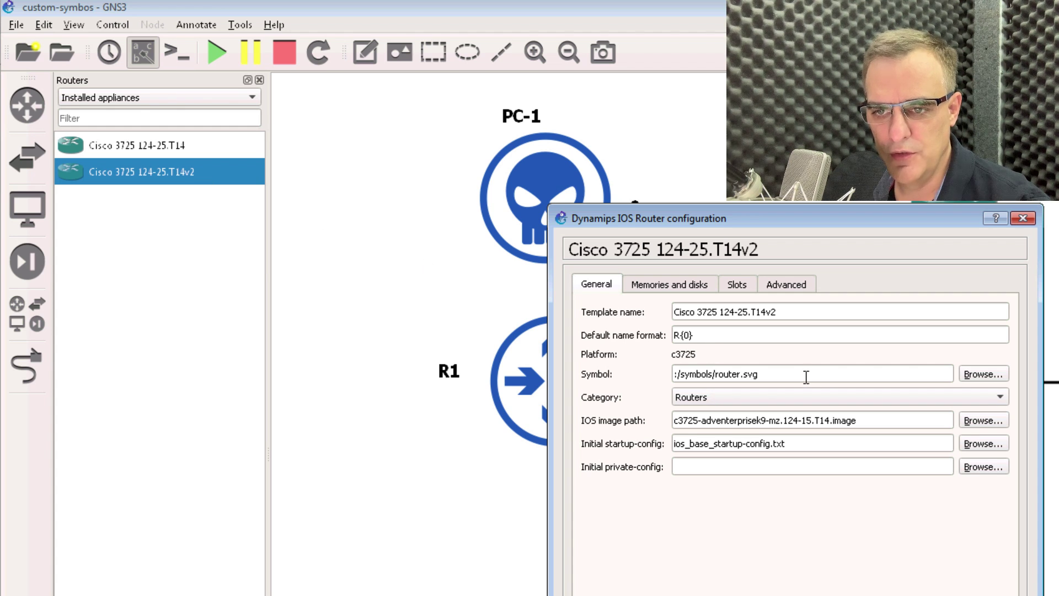
{"action": "left_click_drag", "start_coordinate": [806, 374], "coordinate": [493, 374]}
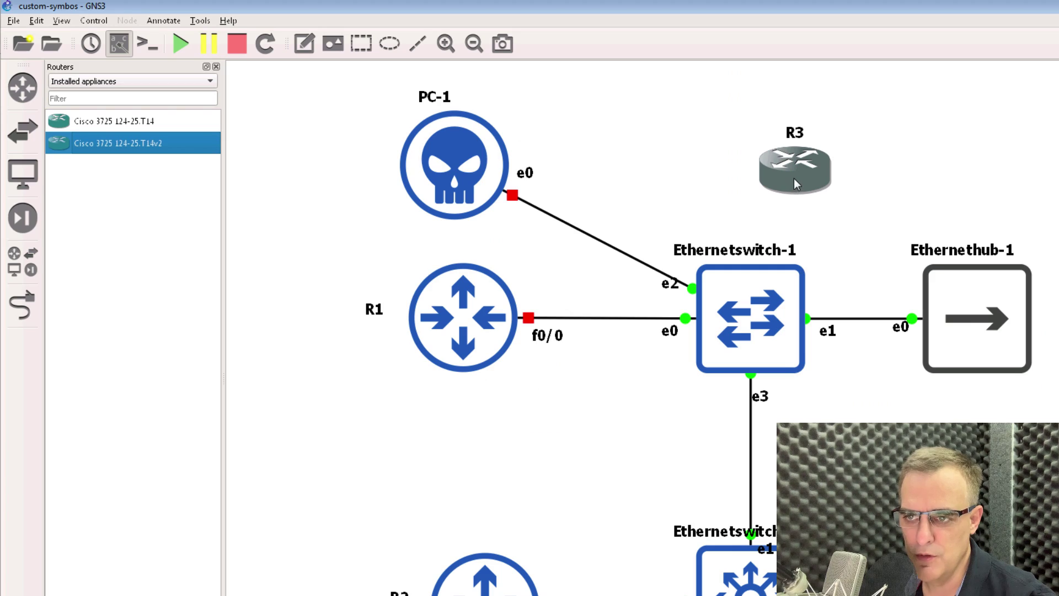
Change R3 to the plain router symbol found by searching 'router', then move it up-left.
{"action": "right_click", "coordinate": [794, 179]}
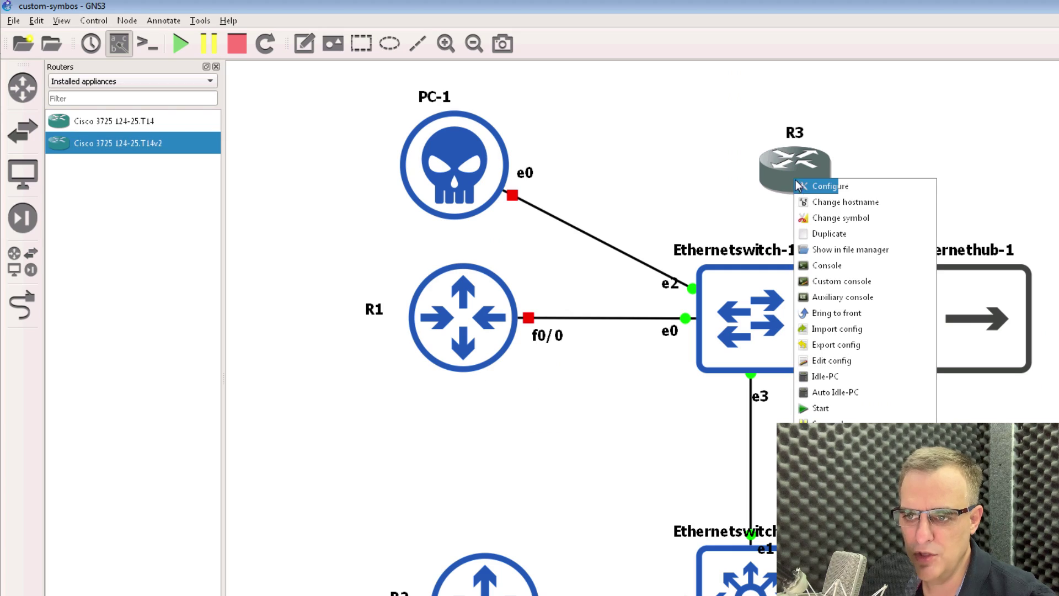
{"action": "left_click", "coordinate": [847, 219]}
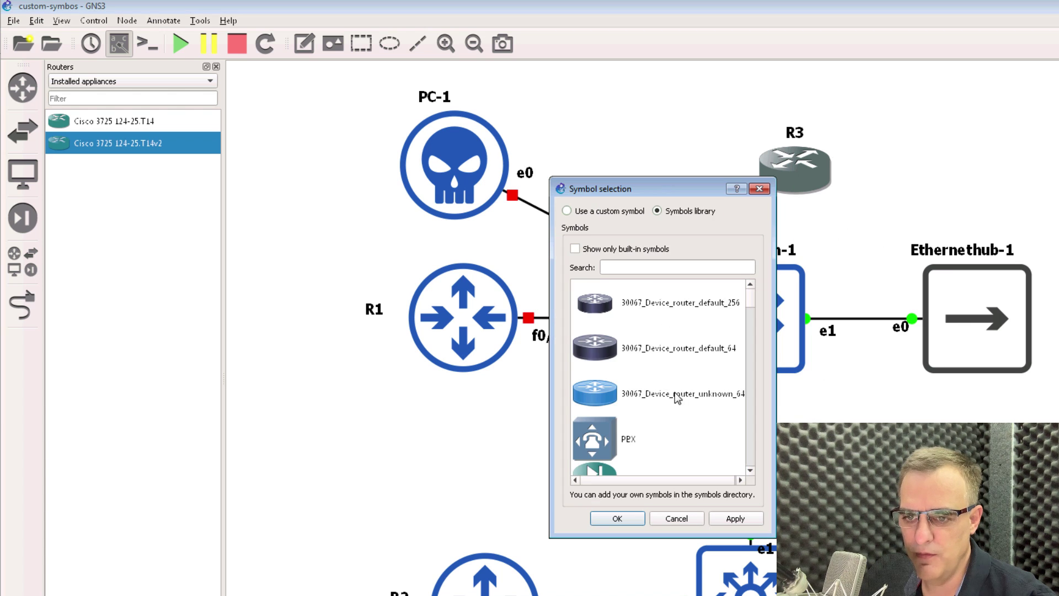
{"action": "left_click", "coordinate": [699, 263]}
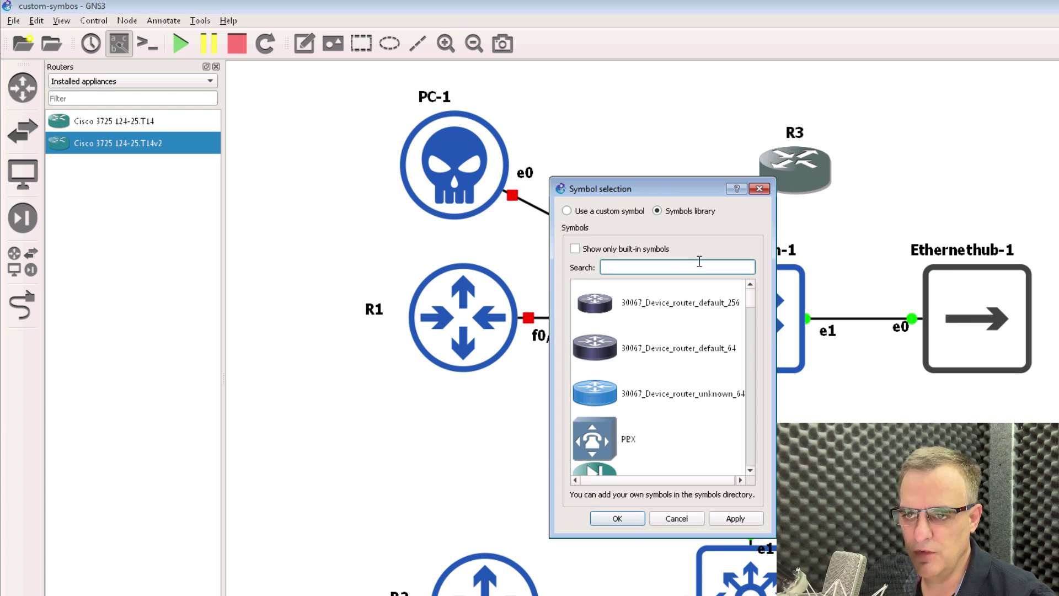
{"action": "type", "text": "router"}
{"action": "scroll", "coordinate": [707, 371], "scroll_direction": "down", "scroll_amount": 5}
{"action": "left_click", "coordinate": [655, 396]}
{"action": "scroll", "coordinate": [655, 395], "scroll_direction": "down", "scroll_amount": 2}
{"action": "left_click", "coordinate": [617, 518]}
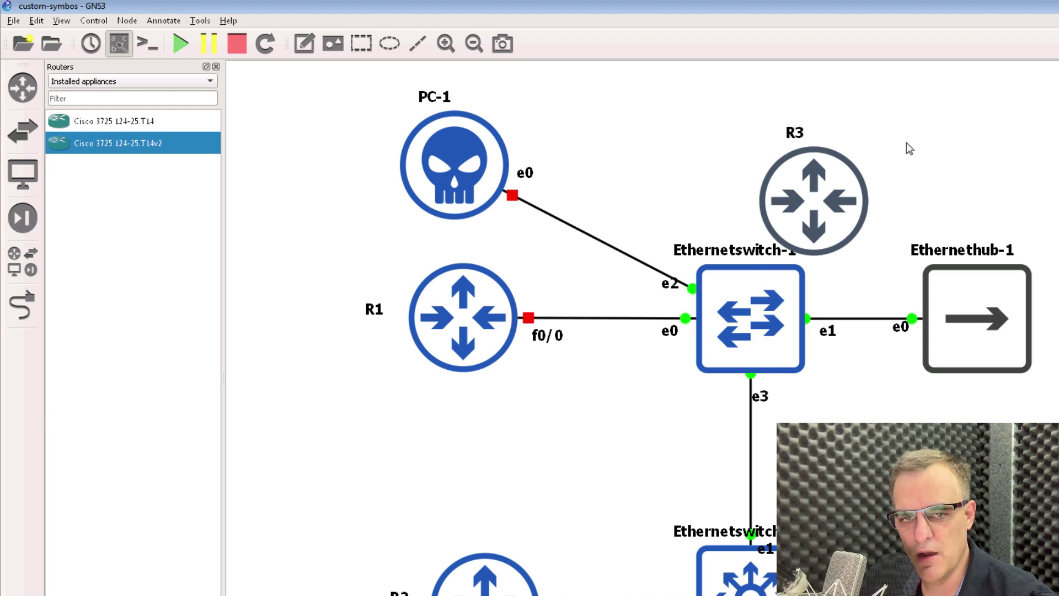
{"action": "left_click_drag", "start_coordinate": [834, 191], "coordinate": [781, 145]}
Set the Cisco 3725 T14v2 template's symbol to router-new-blue and save the template.
{"action": "right_click", "coordinate": [134, 142]}
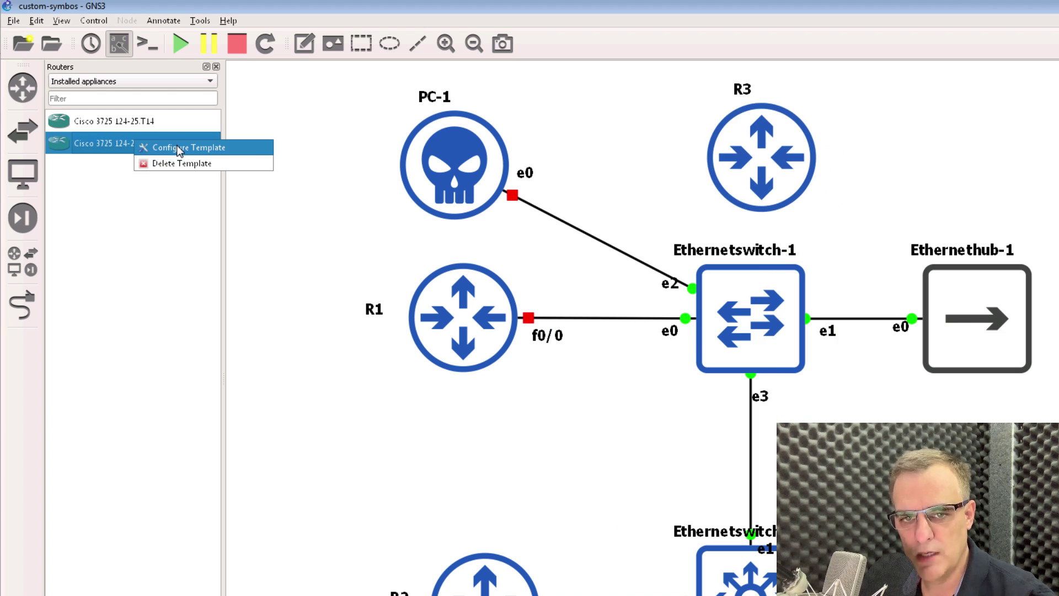
{"action": "left_click", "coordinate": [178, 148]}
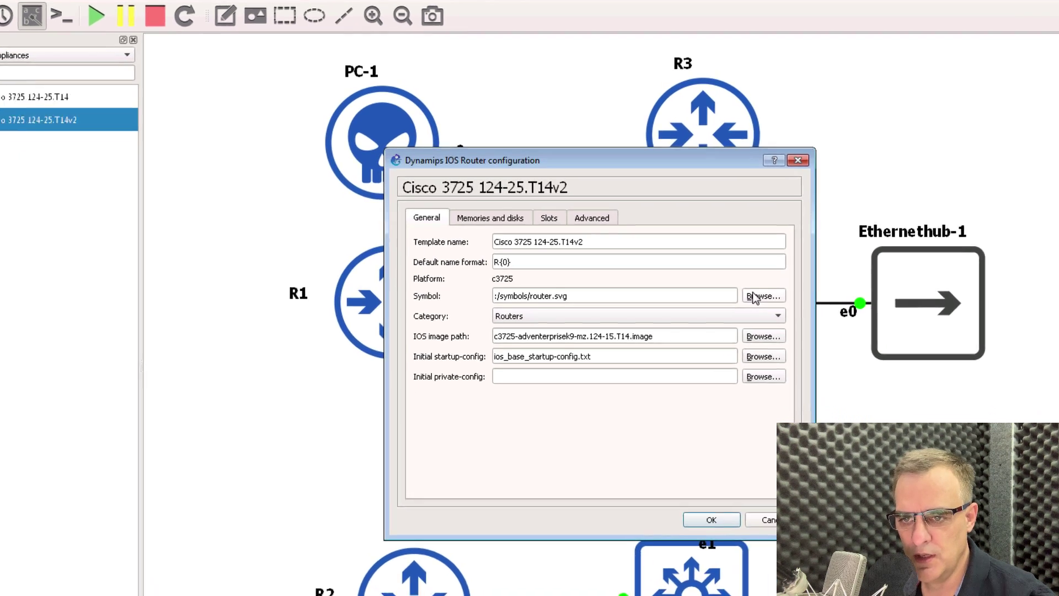
{"action": "left_click", "coordinate": [754, 297]}
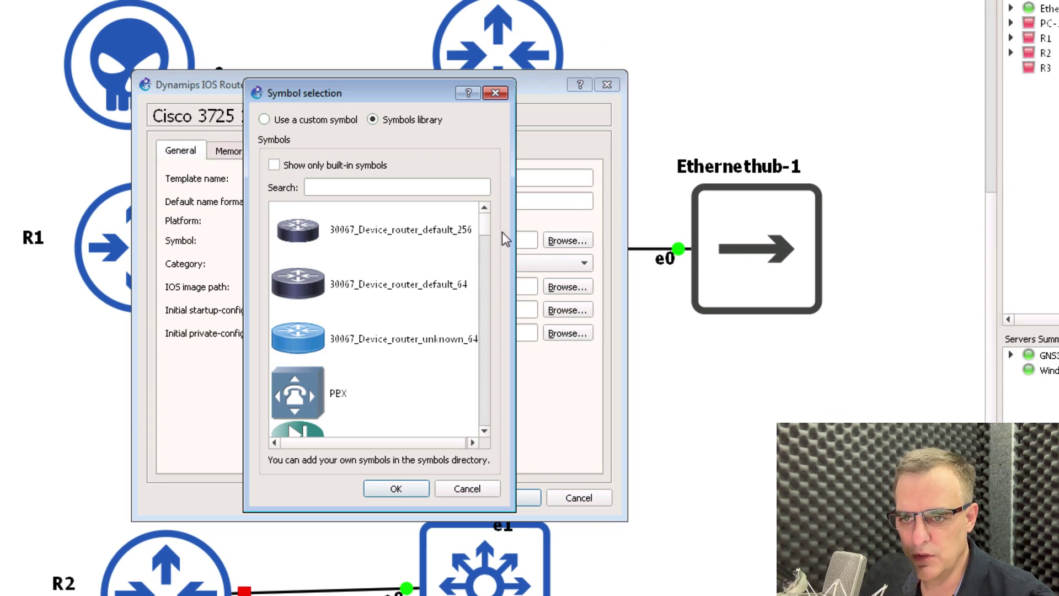
{"action": "left_click", "coordinate": [403, 187]}
{"action": "type", "text": "rout"}
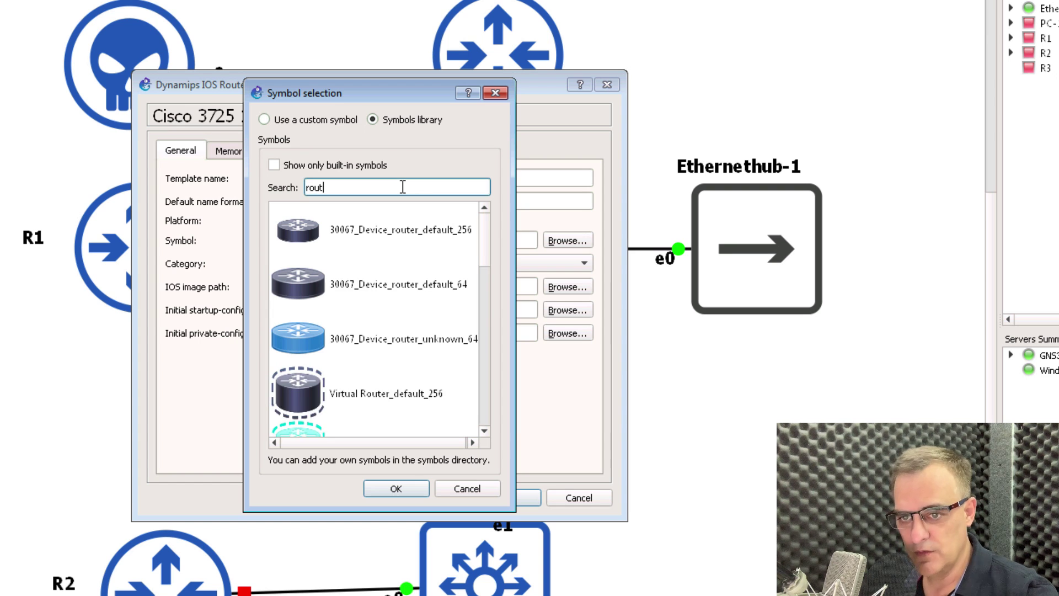
{"action": "type", "text": "er"}
{"action": "left_click_drag", "start_coordinate": [488, 231], "coordinate": [487, 330]}
{"action": "left_click", "coordinate": [335, 293]}
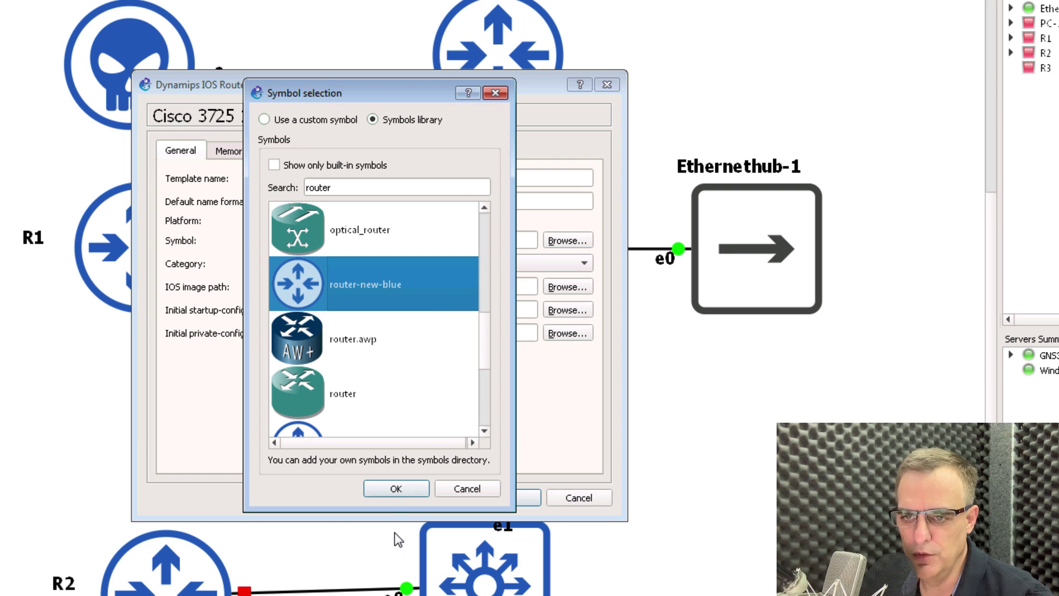
{"action": "left_click", "coordinate": [396, 490]}
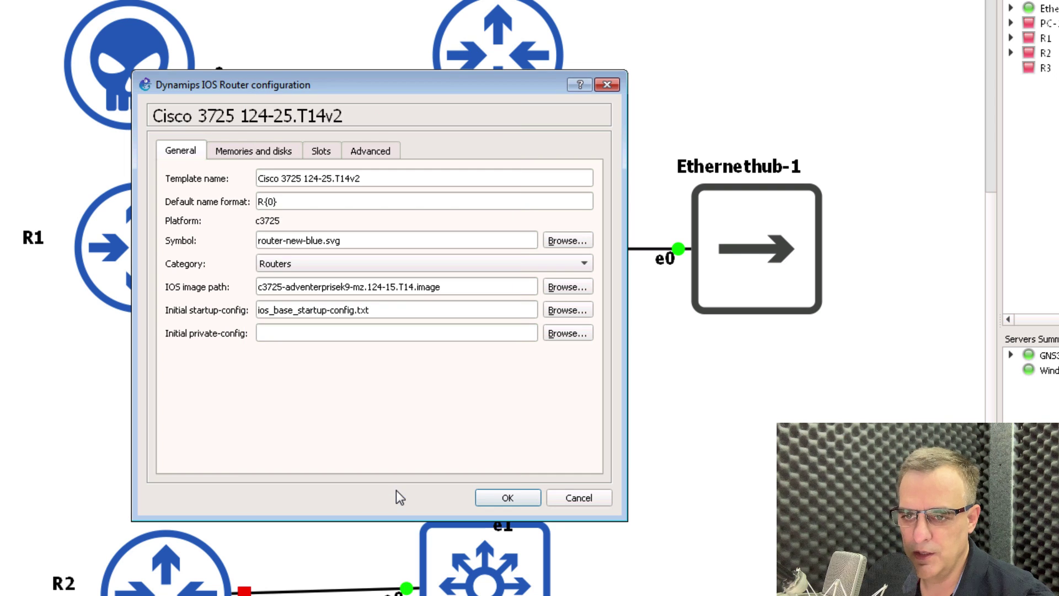
{"action": "left_click", "coordinate": [508, 497]}
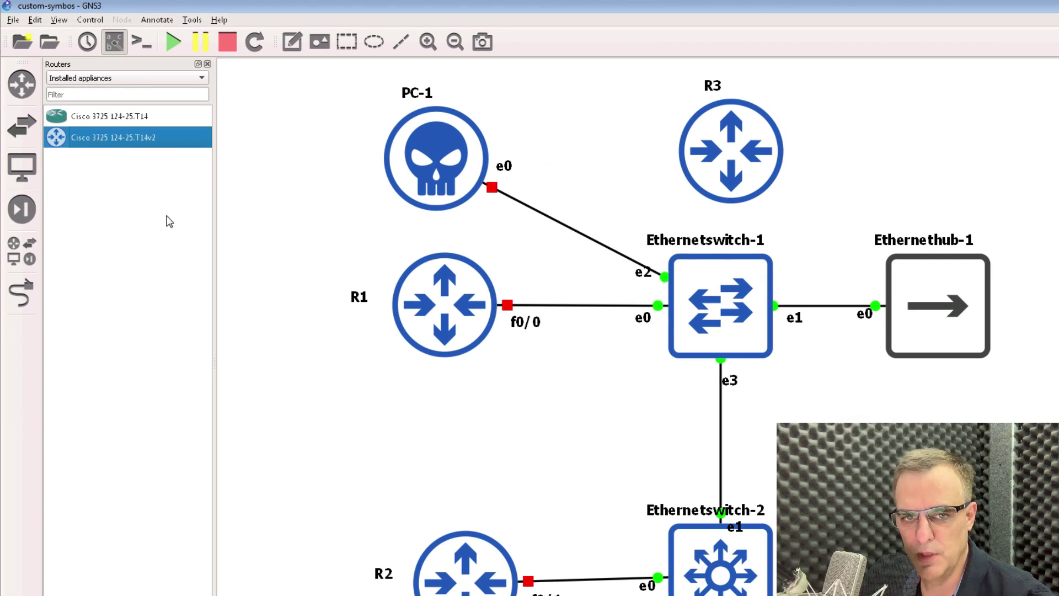
Add R4 and R5 from the T14v2 template and R6 from the original T14 template.
{"action": "left_click_drag", "start_coordinate": [397, 479], "coordinate": [397, 478]}
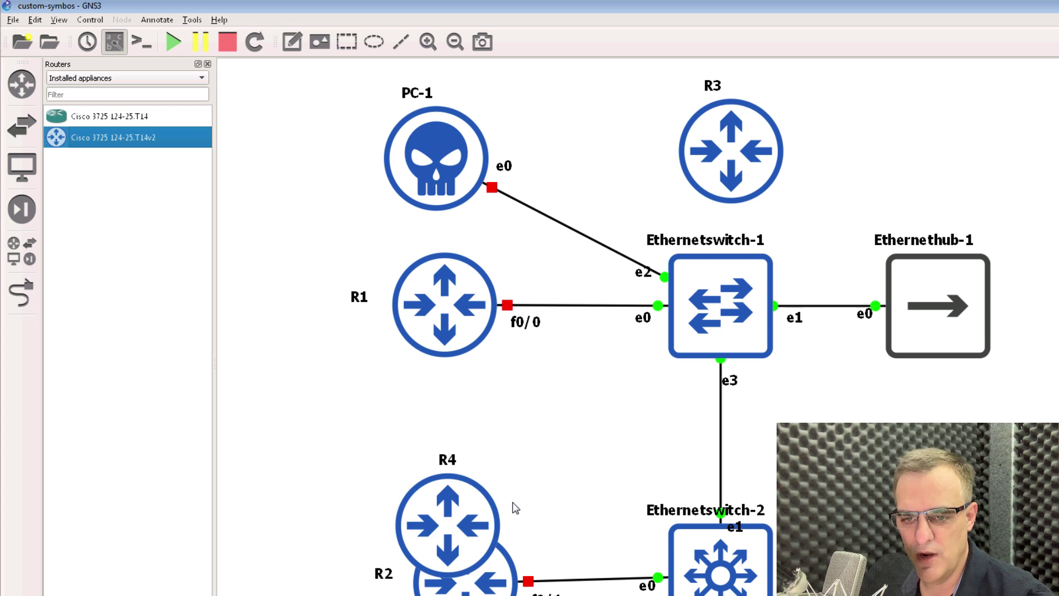
{"action": "left_click_drag", "start_coordinate": [497, 503], "coordinate": [362, 416]}
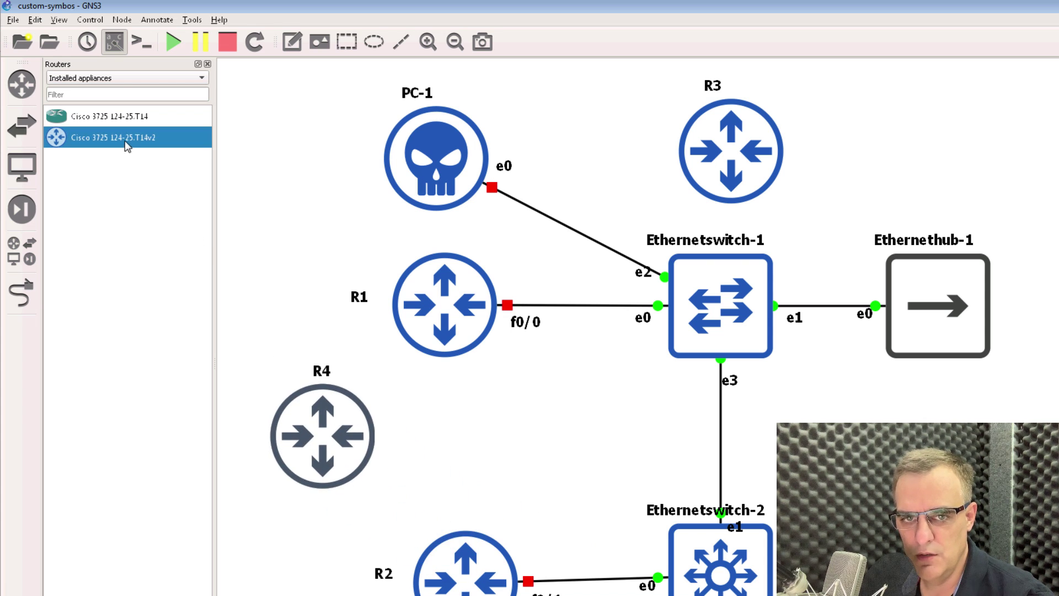
{"action": "left_click_drag", "start_coordinate": [550, 391], "coordinate": [550, 391]}
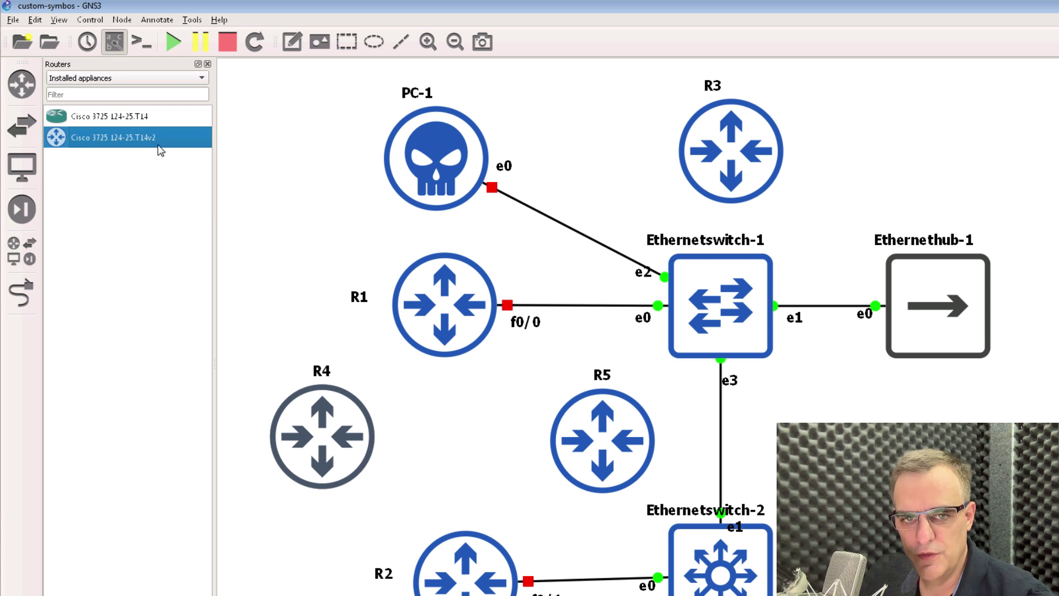
{"action": "left_click", "coordinate": [134, 122]}
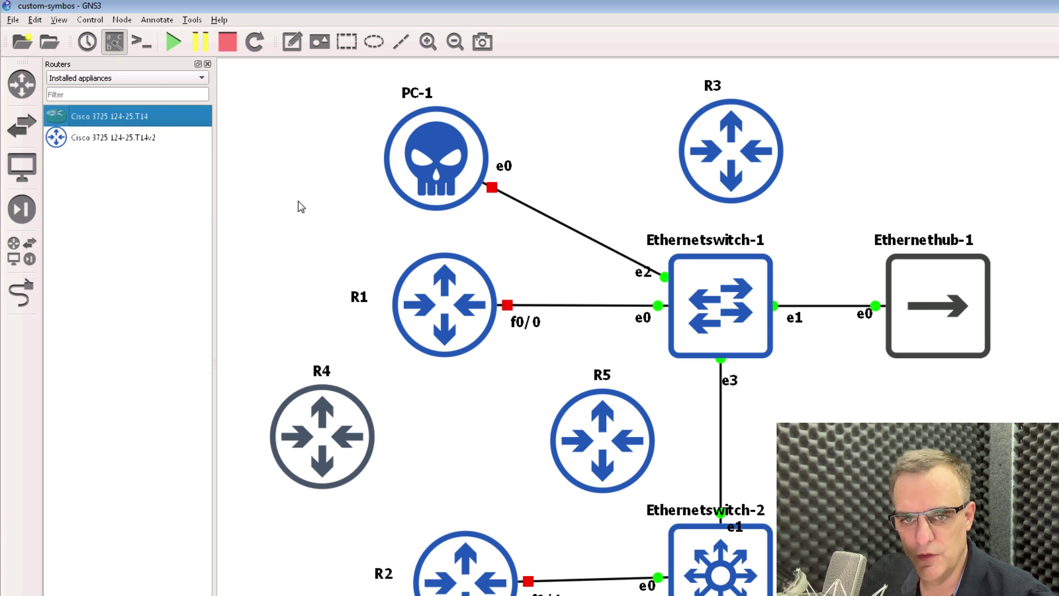
{"action": "left_click_drag", "start_coordinate": [298, 207], "coordinate": [290, 208]}
Add R7 from the T14v2 template at the top right, then cancel Change symbol.
{"action": "left_click", "coordinate": [147, 142]}
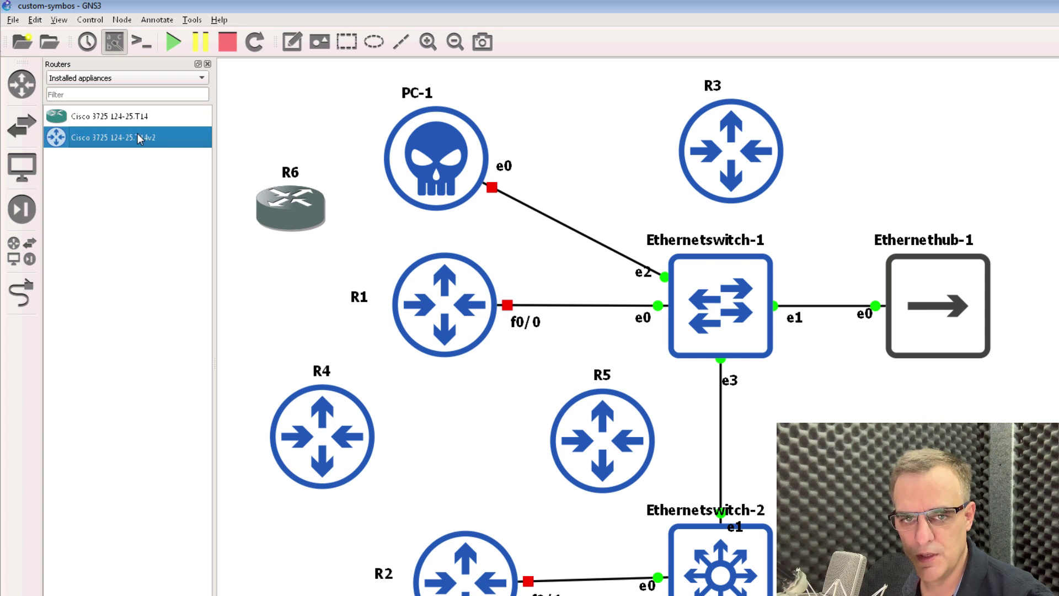
{"action": "left_click_drag", "start_coordinate": [323, 289], "coordinate": [323, 289]}
{"action": "left_click_drag", "start_coordinate": [361, 326], "coordinate": [990, 131]}
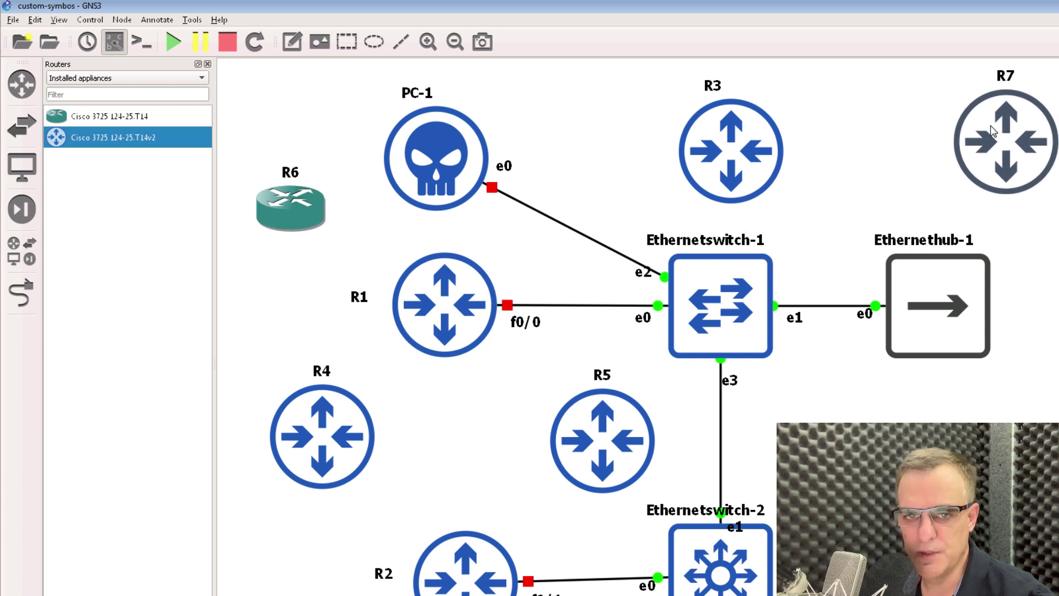
{"action": "right_click", "coordinate": [992, 130]}
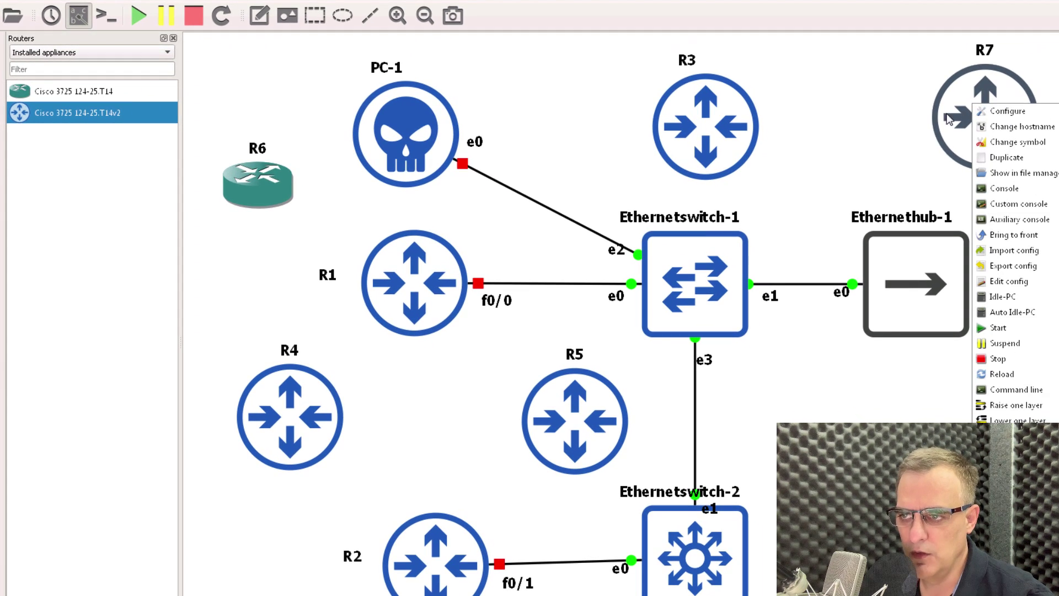
{"action": "left_click", "coordinate": [1011, 142]}
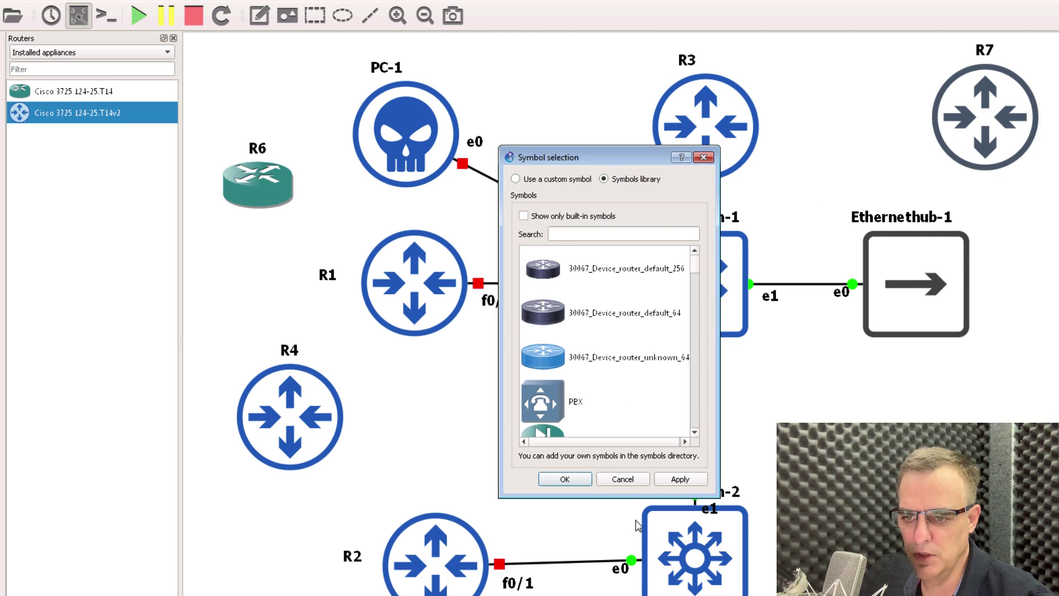
{"action": "left_click", "coordinate": [628, 478]}
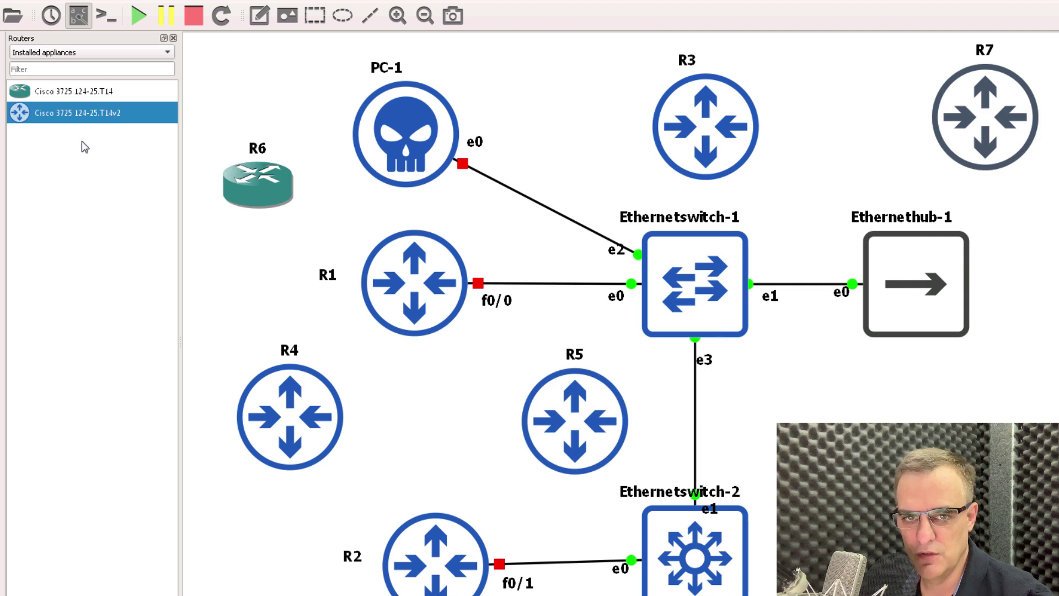
Give the Cisco 3725 T14 template the red hub symbol and place R8 with it left of R1.
{"action": "left_click", "coordinate": [86, 97]}
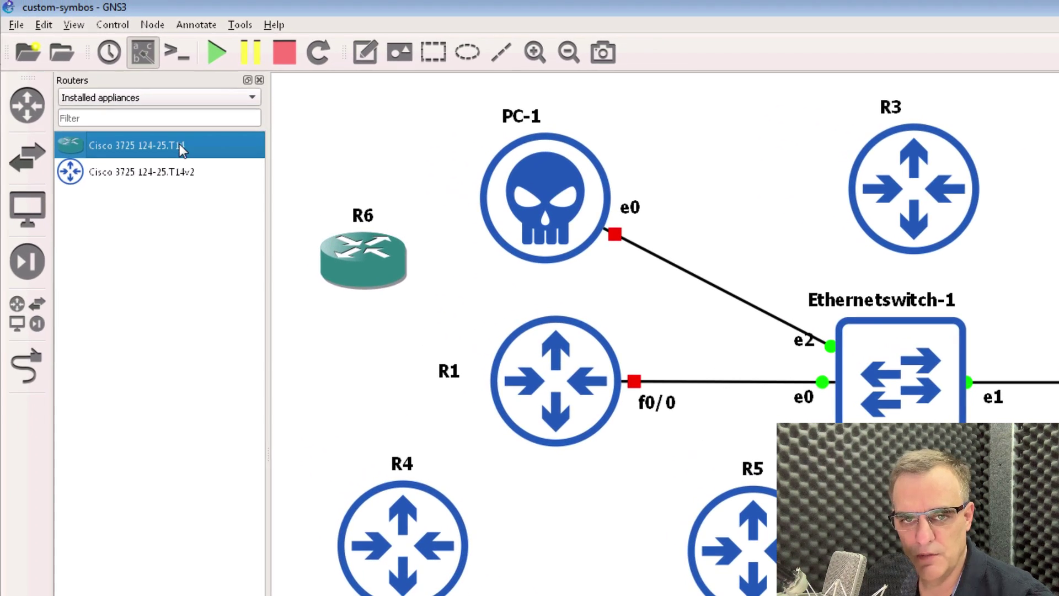
{"action": "right_click", "coordinate": [181, 146]}
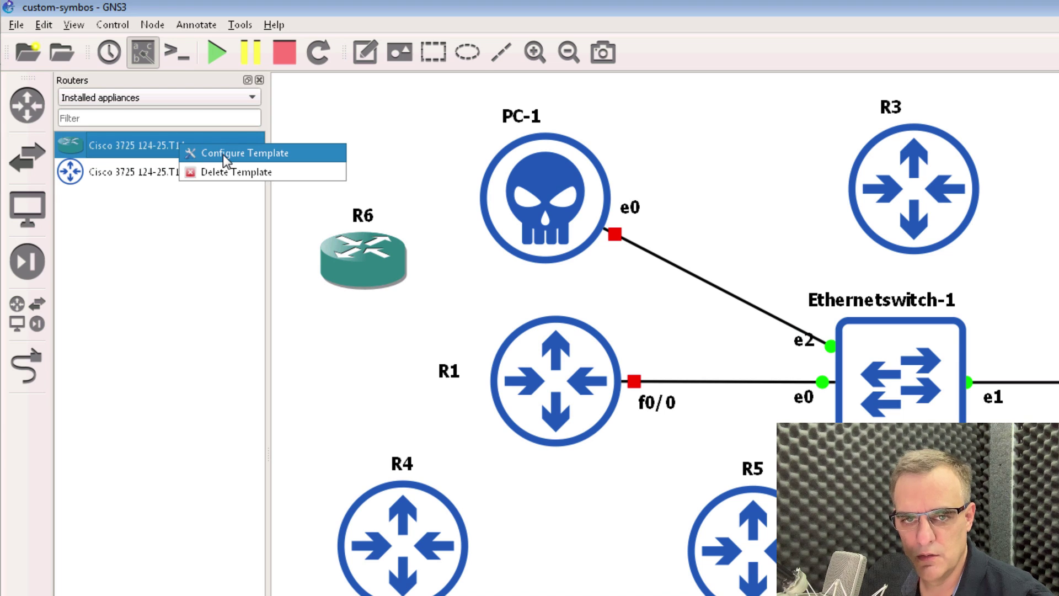
{"action": "left_click", "coordinate": [223, 154]}
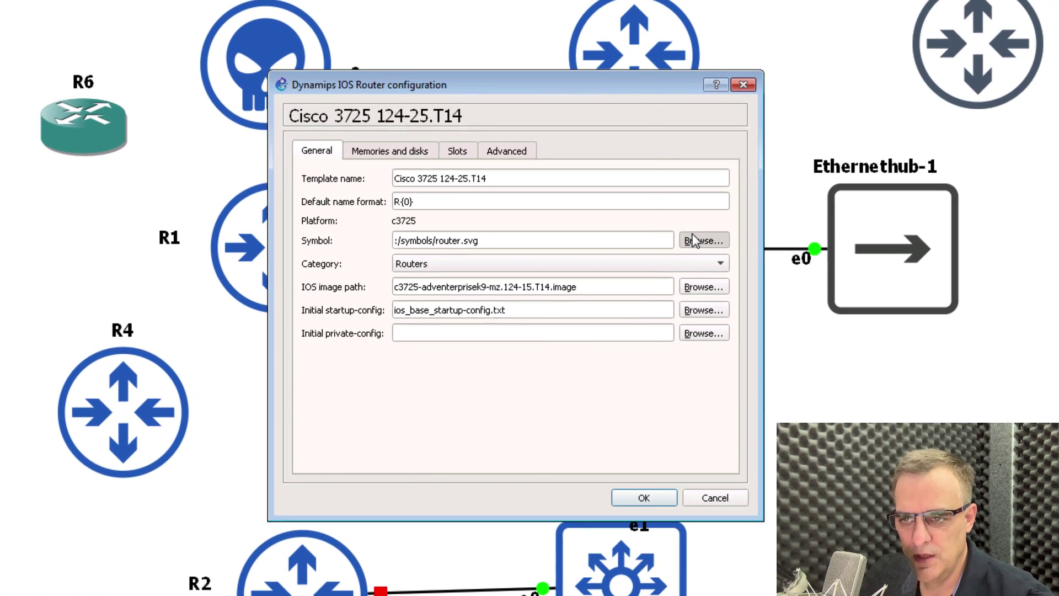
{"action": "left_click", "coordinate": [694, 241]}
{"action": "left_click_drag", "start_coordinate": [624, 226], "coordinate": [620, 300]}
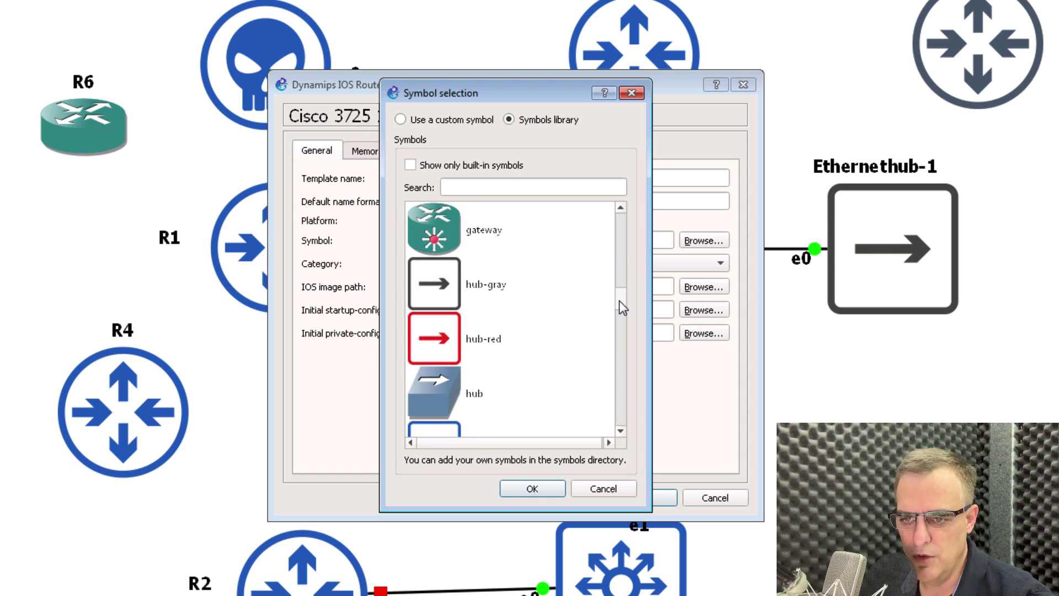
{"action": "left_click", "coordinate": [425, 340]}
{"action": "left_click", "coordinate": [530, 490]}
{"action": "left_click", "coordinate": [634, 498]}
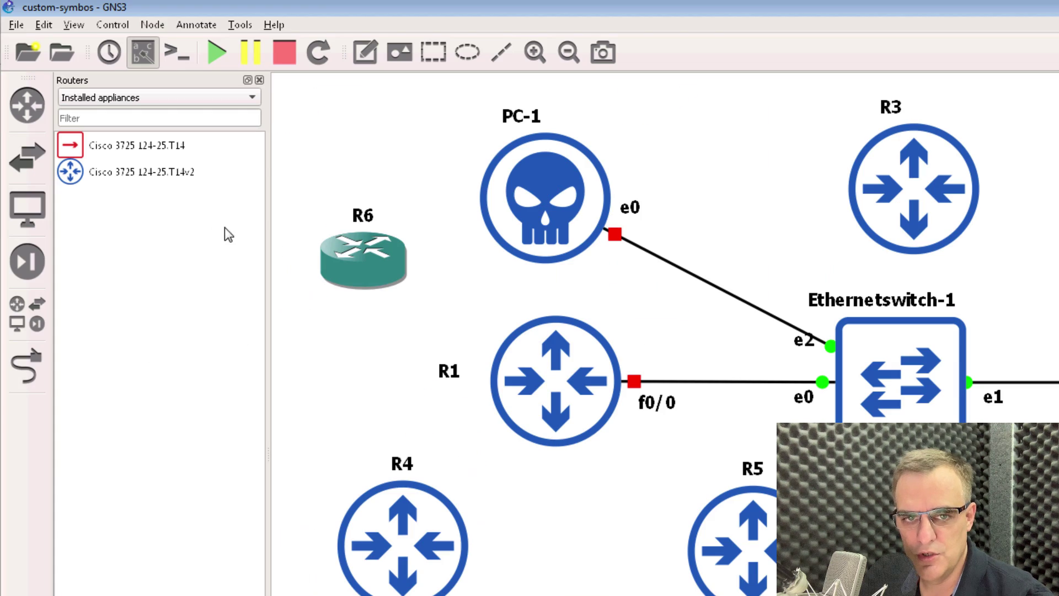
{"action": "left_click", "coordinate": [130, 143]}
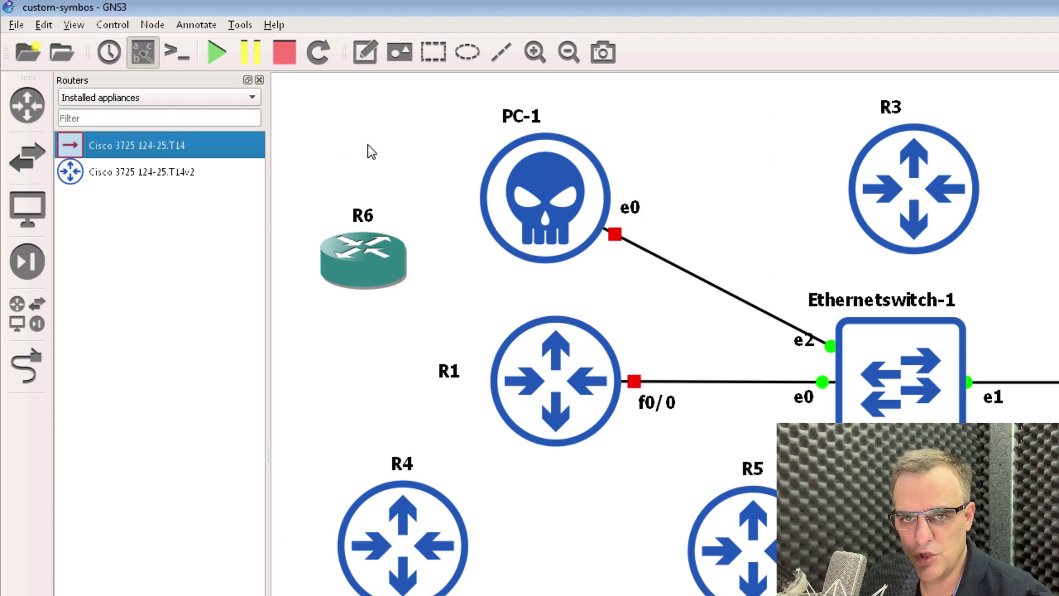
{"action": "left_click_drag", "start_coordinate": [370, 152], "coordinate": [358, 367]}
Switch the Cisco 3725 T14 template's symbol to the blue router symbol.
{"action": "right_click", "coordinate": [192, 147]}
{"action": "left_click", "coordinate": [228, 156]}
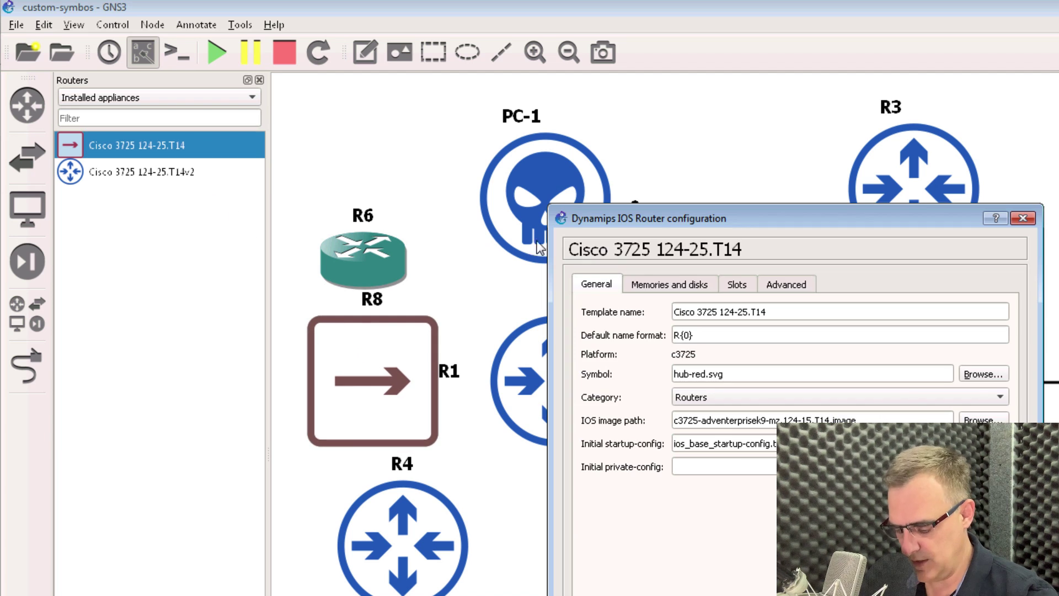
{"action": "left_click", "coordinate": [982, 373]}
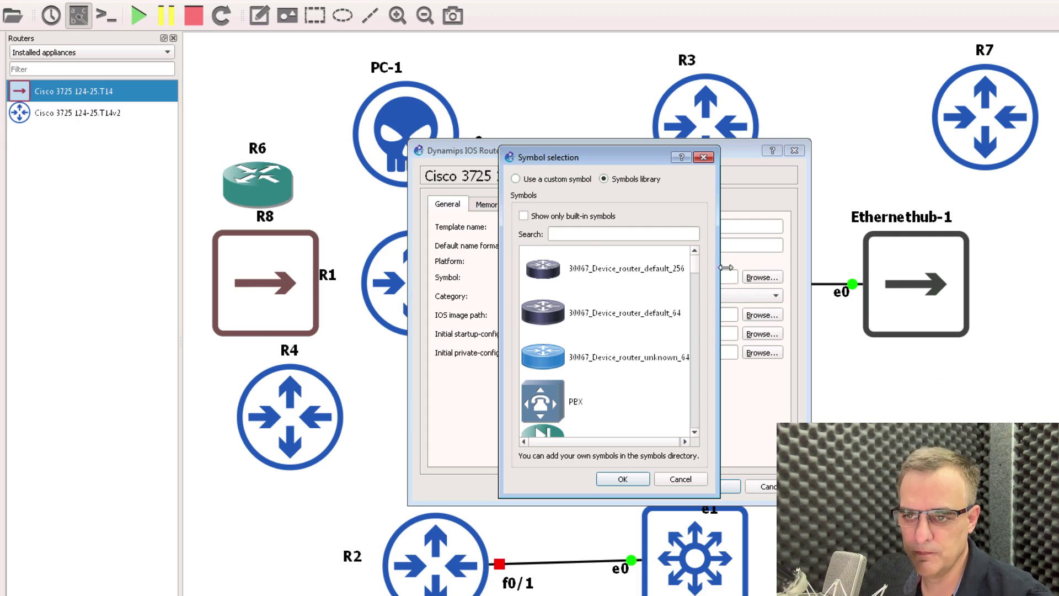
{"action": "left_click", "coordinate": [785, 327]}
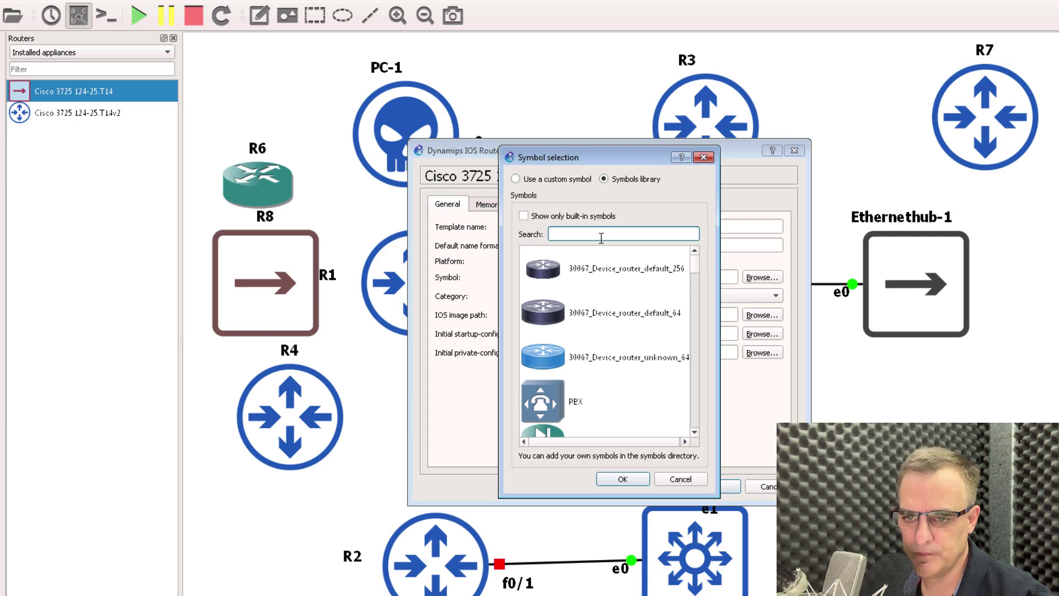
{"action": "type", "text": "router"}
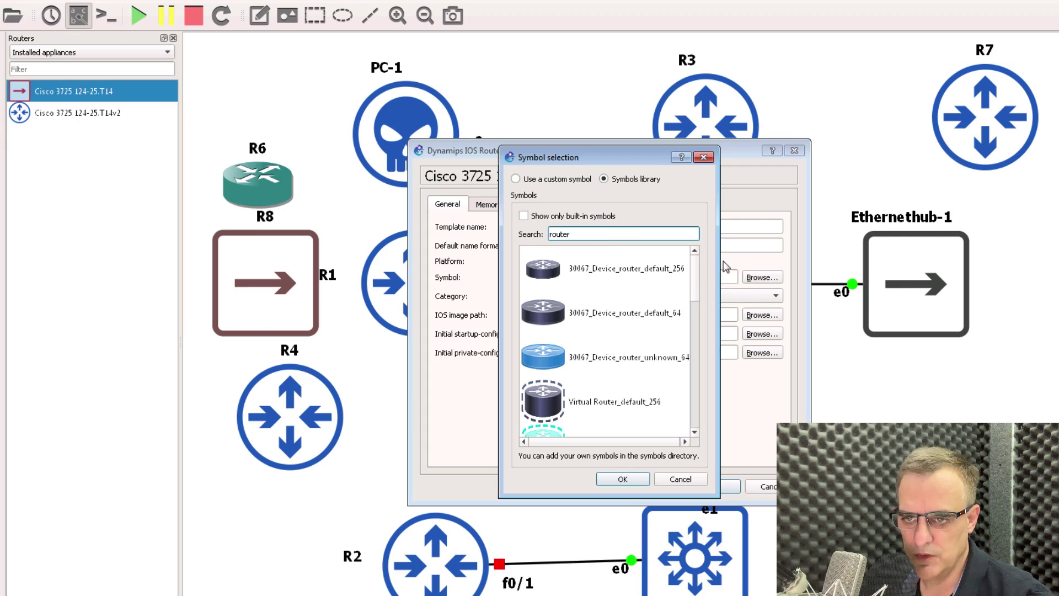
{"action": "left_click", "coordinate": [595, 268]}
{"action": "left_click", "coordinate": [622, 478]}
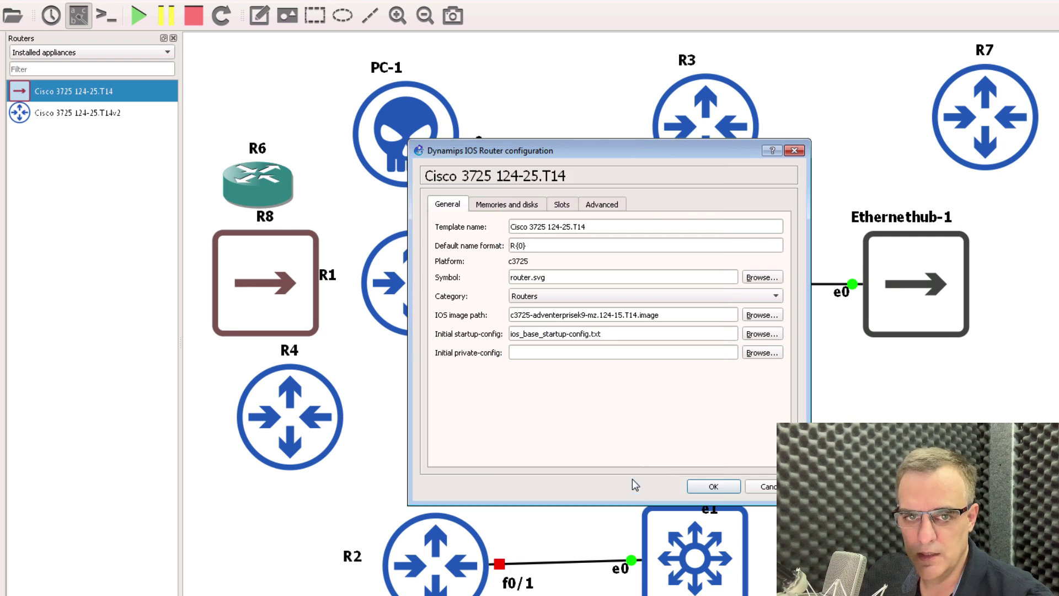
{"action": "left_click", "coordinate": [728, 486]}
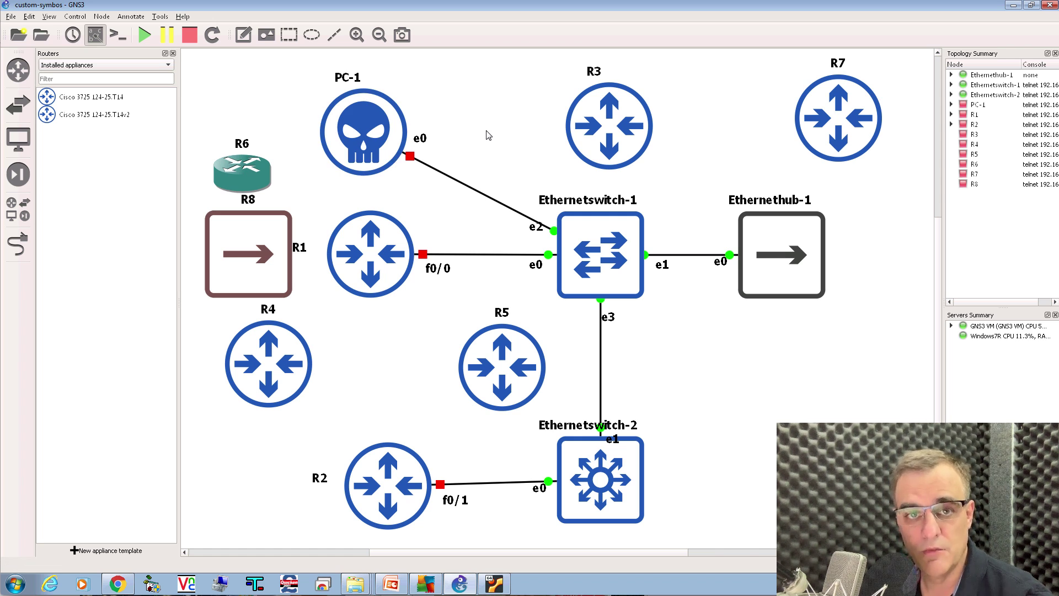
Show Cisco's Network Topology Icons page in Chrome at 110% zoom and highlight its heading.
{"action": "mouse_move", "coordinate": [130, 583]}
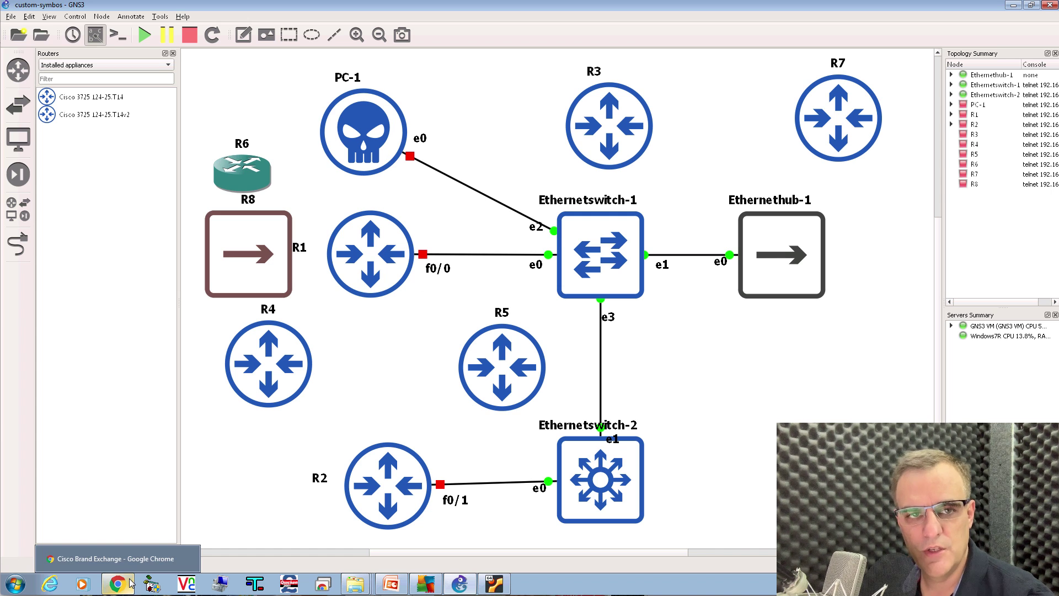
{"action": "left_click", "coordinate": [130, 583]}
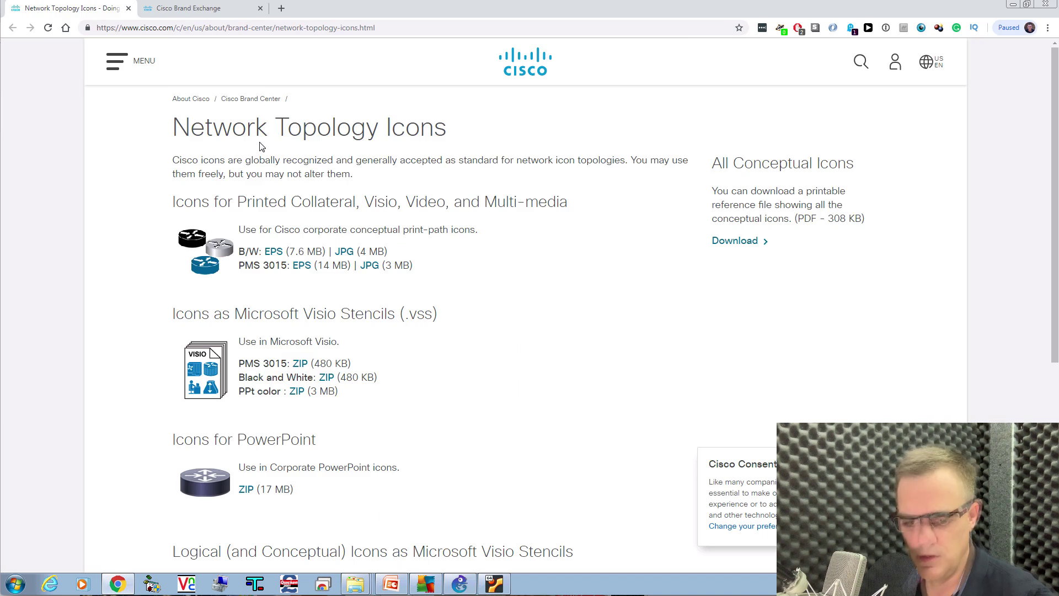
{"action": "key", "text": "ctrl+plus"}
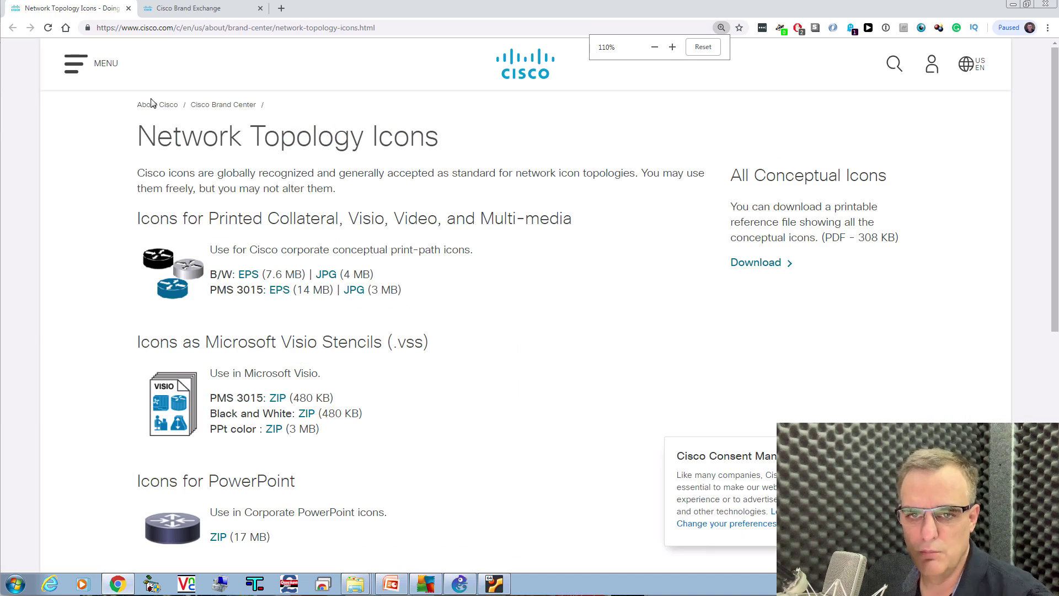
{"action": "left_click_drag", "start_coordinate": [138, 139], "coordinate": [457, 137]}
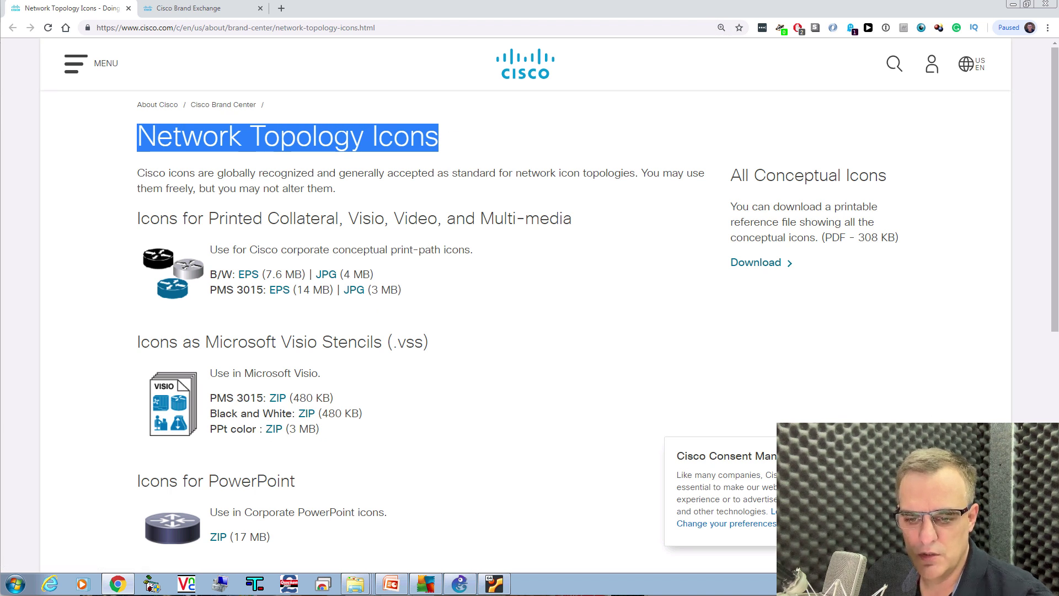
Browse Icon Library slides 2–5, return to the title slide and highlight bx.cisco.com.
{"action": "left_click", "coordinate": [391, 584]}
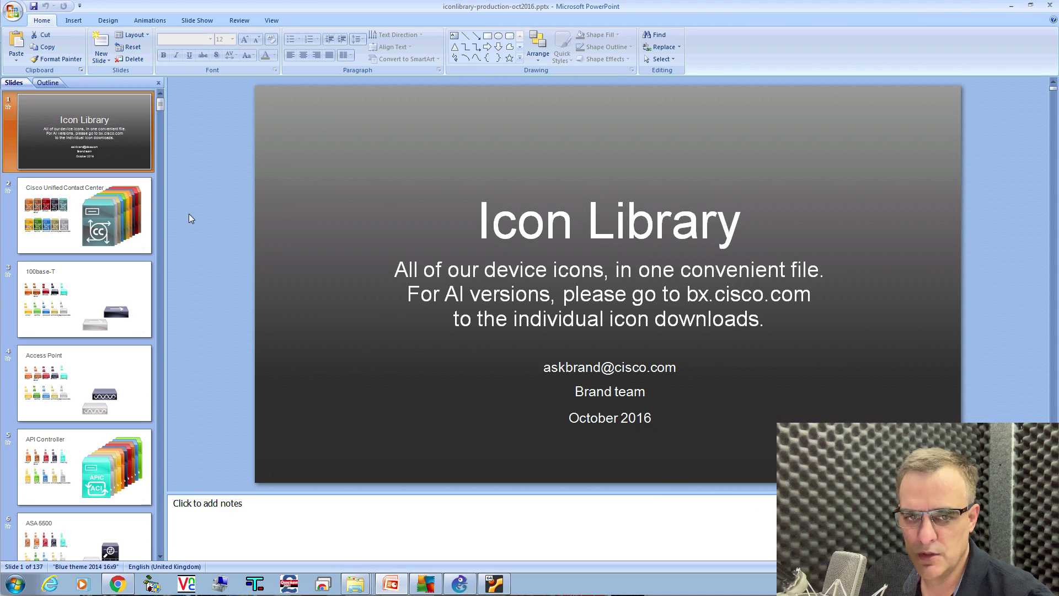
{"action": "left_click", "coordinate": [120, 221]}
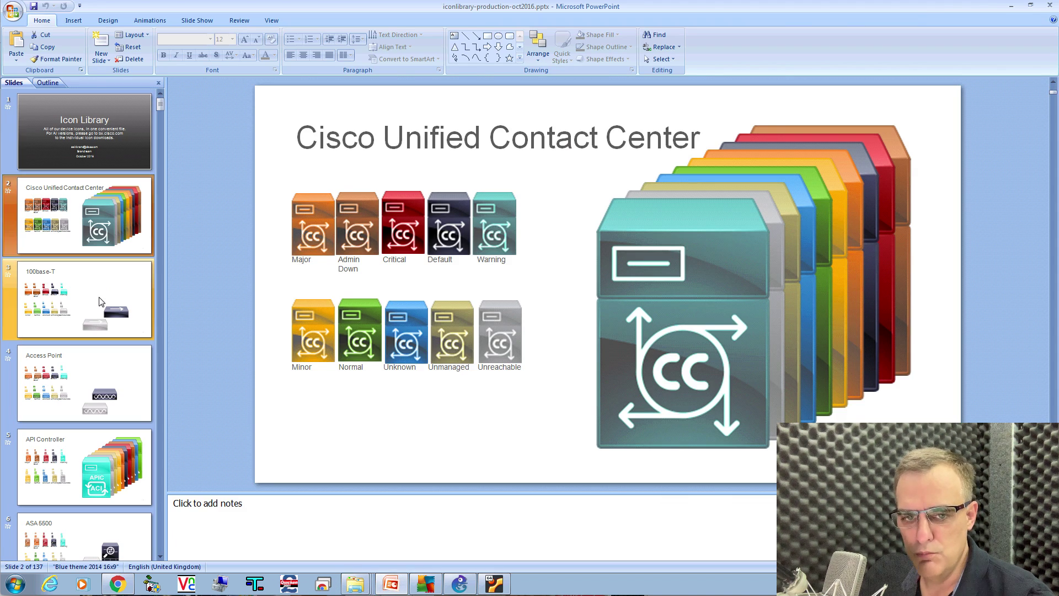
{"action": "left_click", "coordinate": [102, 302]}
{"action": "left_click", "coordinate": [109, 373]}
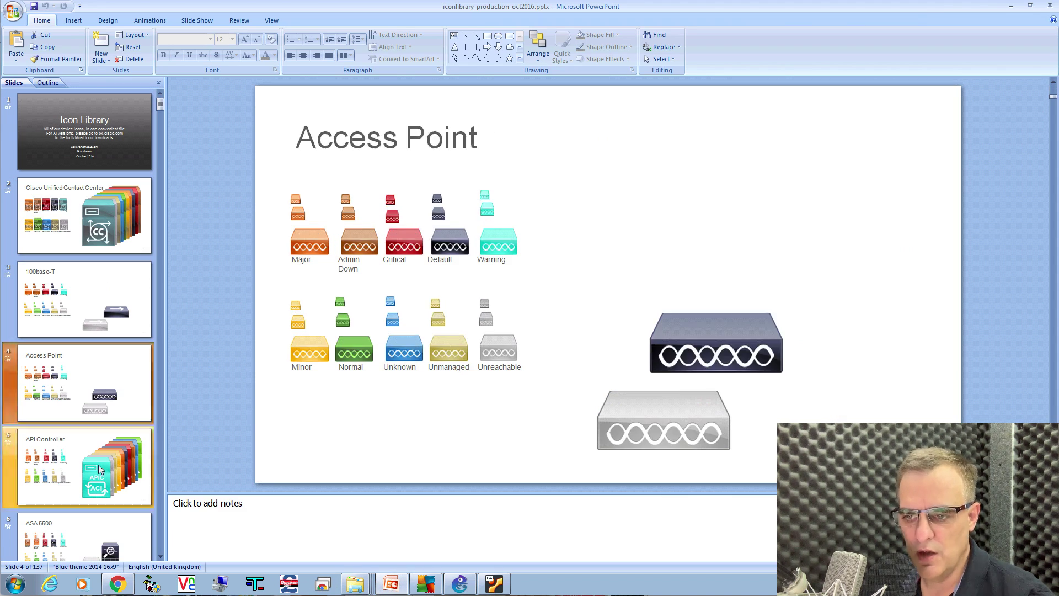
{"action": "left_click", "coordinate": [101, 475]}
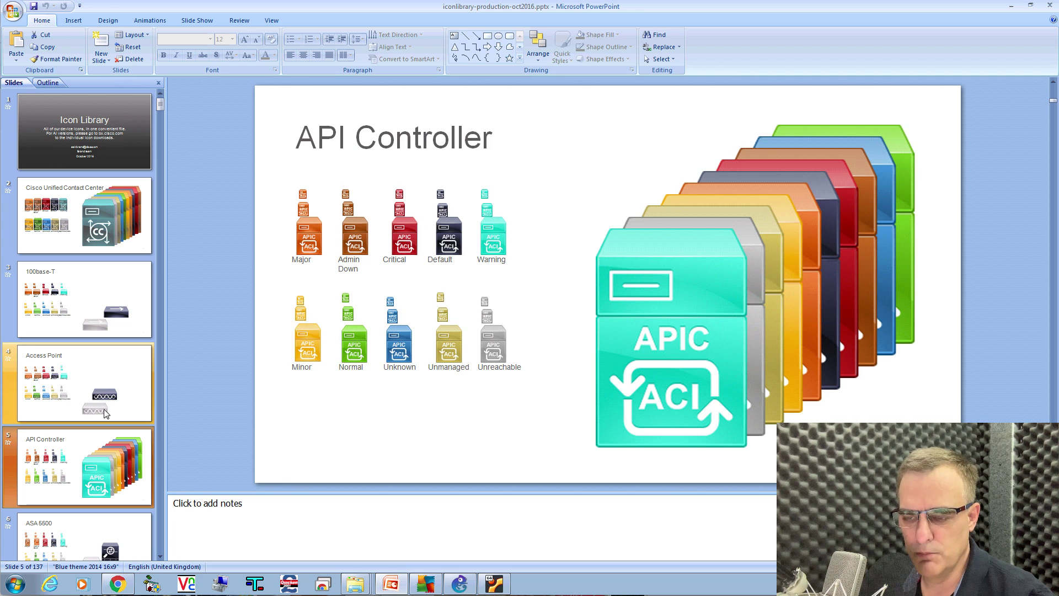
{"action": "left_click", "coordinate": [94, 215]}
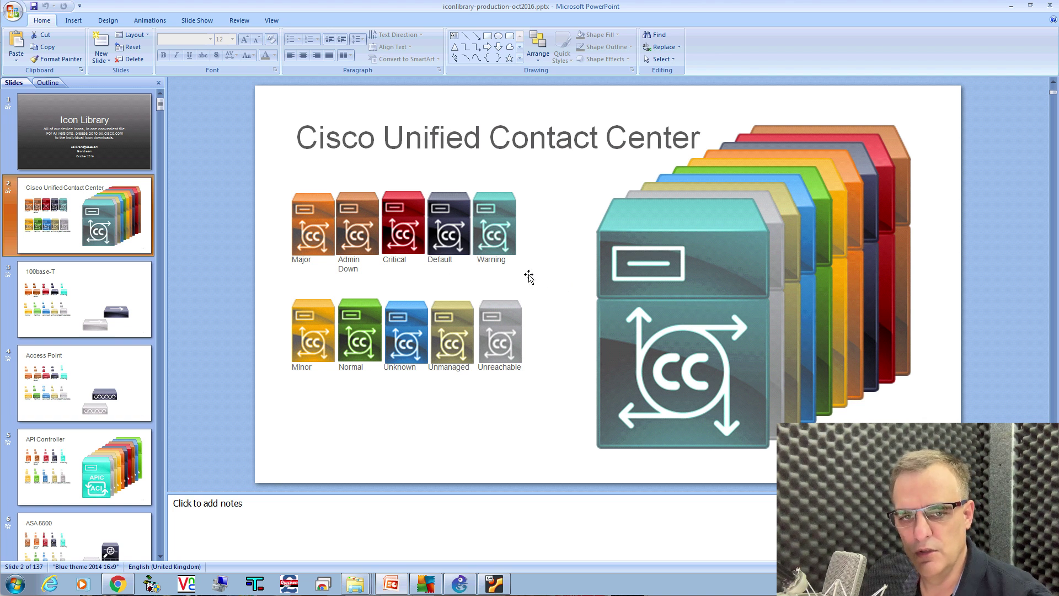
{"action": "left_click", "coordinate": [126, 134]}
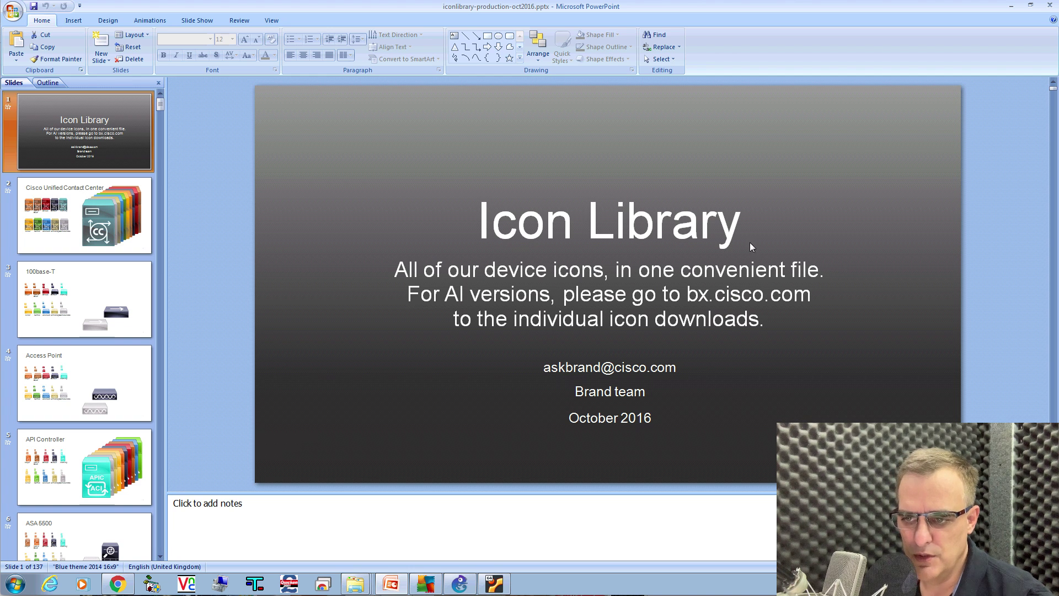
{"action": "left_click_drag", "start_coordinate": [686, 293], "coordinate": [839, 287]}
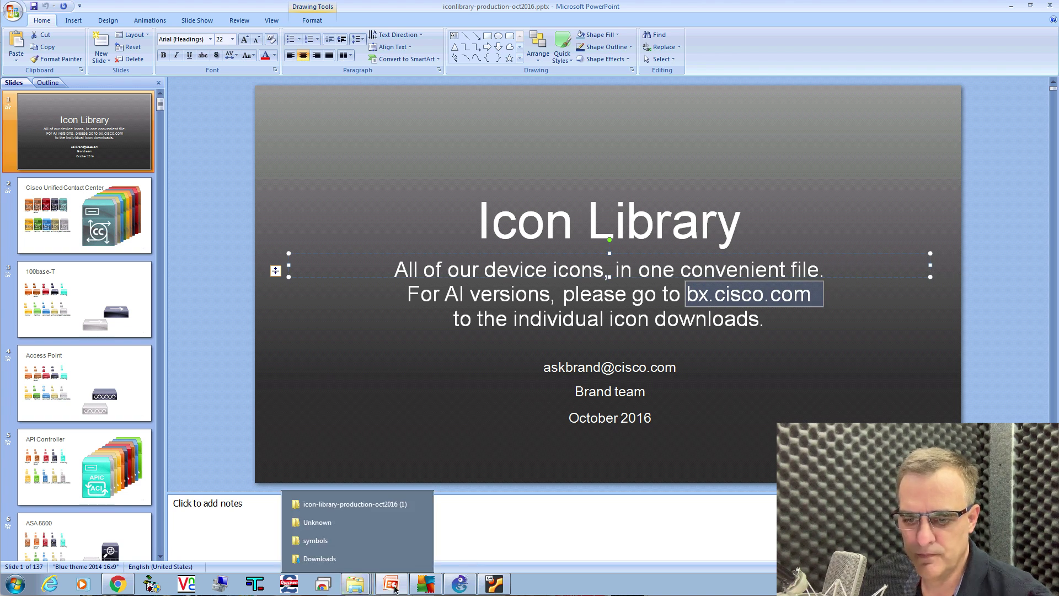
Sign out of Cisco Brand Exchange in its Chrome tab.
{"action": "mouse_move", "coordinate": [391, 584]}
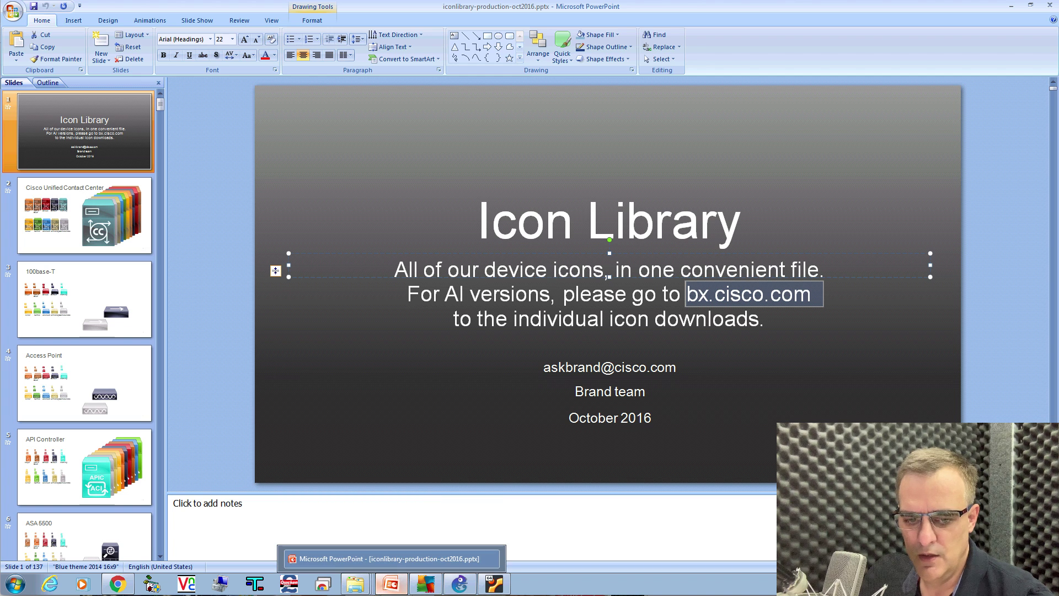
{"action": "left_click", "coordinate": [126, 589]}
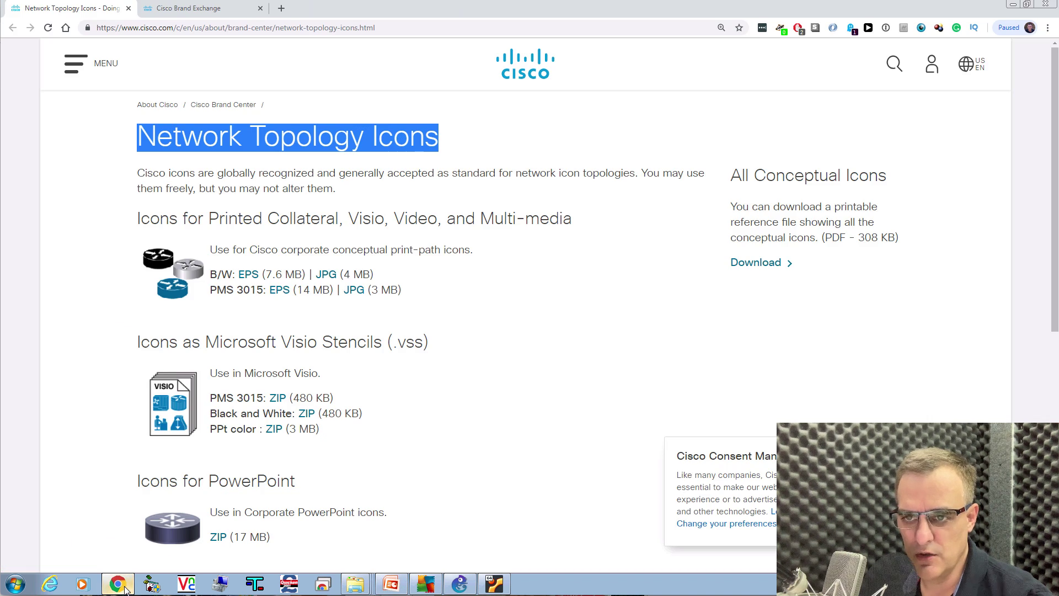
{"action": "left_click", "coordinate": [207, 13]}
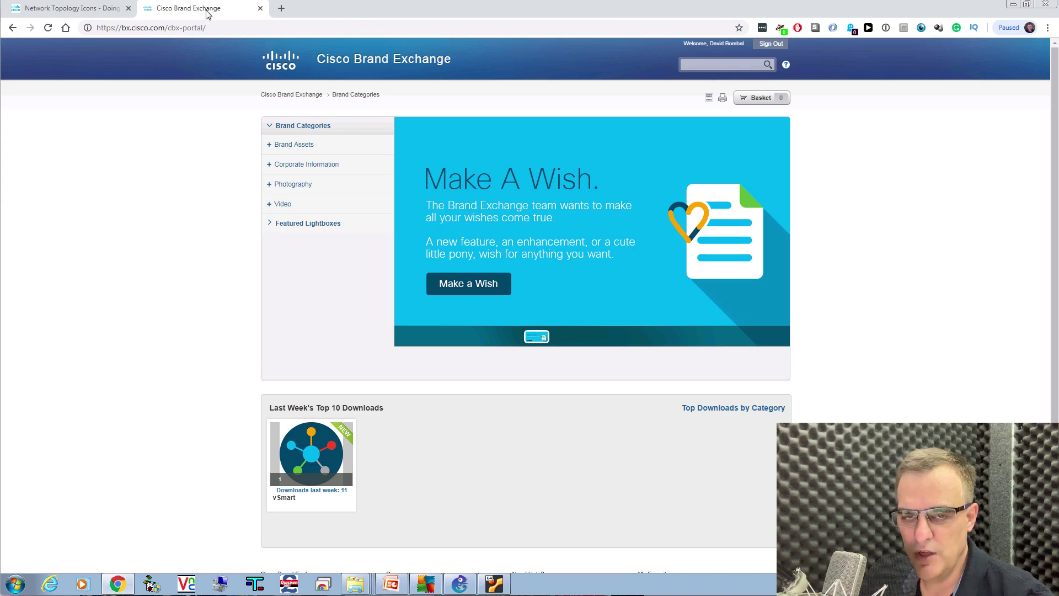
{"action": "left_click", "coordinate": [769, 45]}
{"action": "left_click", "coordinate": [582, 89]}
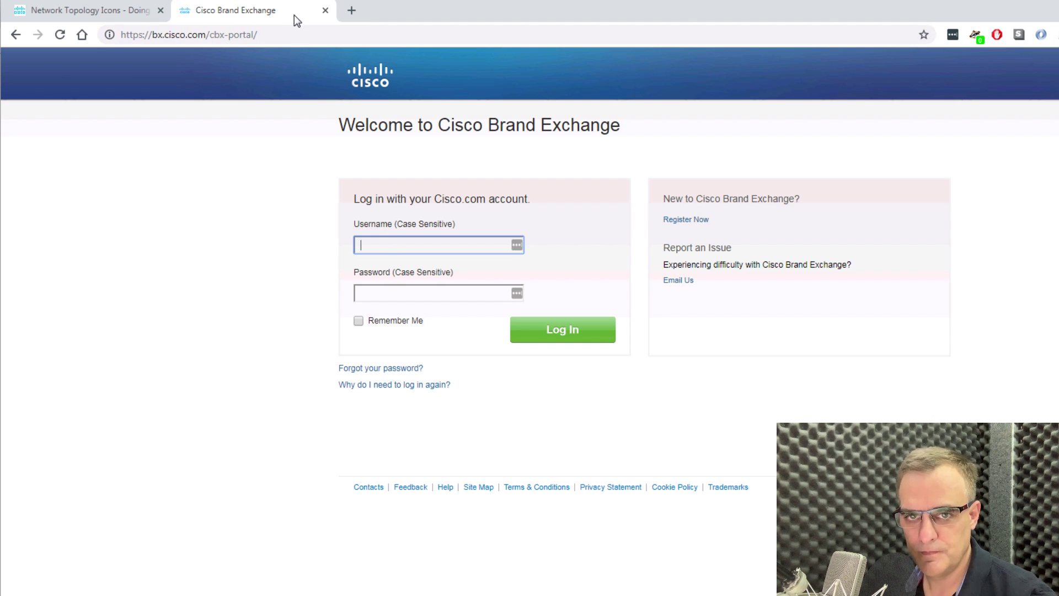
Go to bx.cisco.com by entering 'bx' in the address bar and log back in.
{"action": "left_click", "coordinate": [295, 40]}
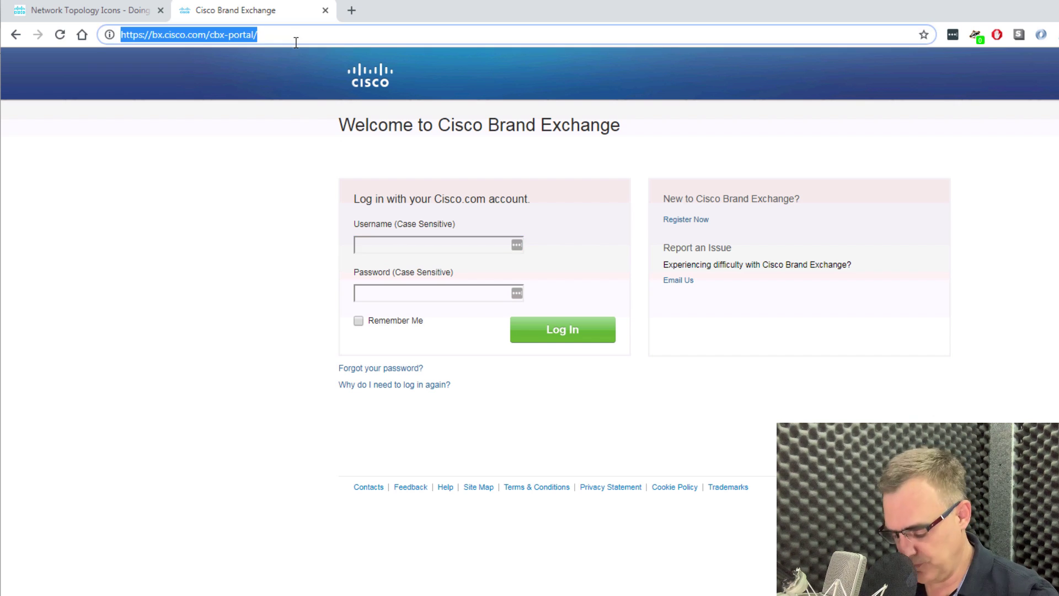
{"action": "type", "text": "bx.cisco.com"}
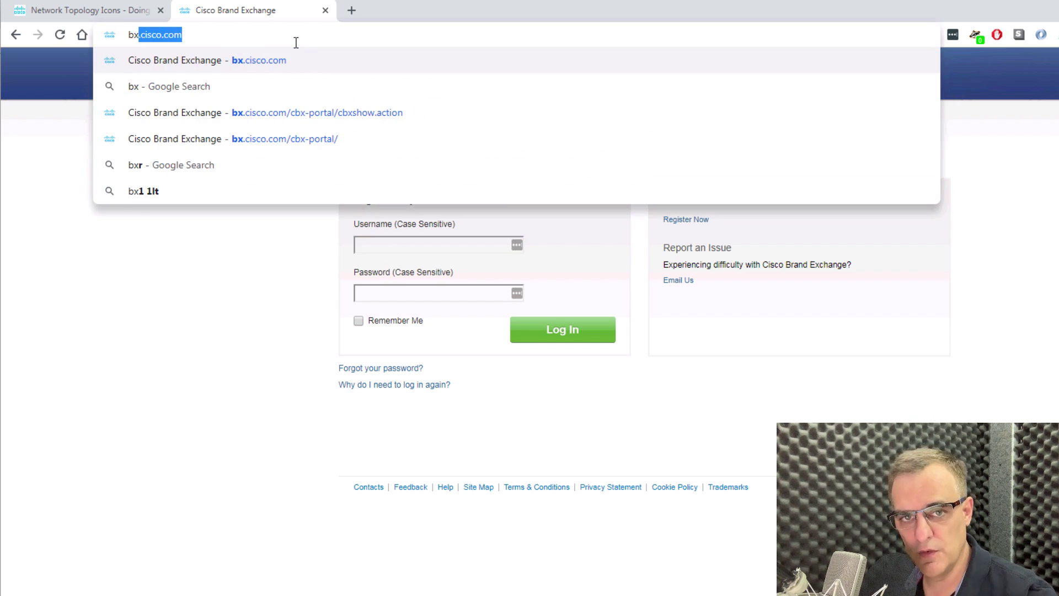
{"action": "key", "text": "Return"}
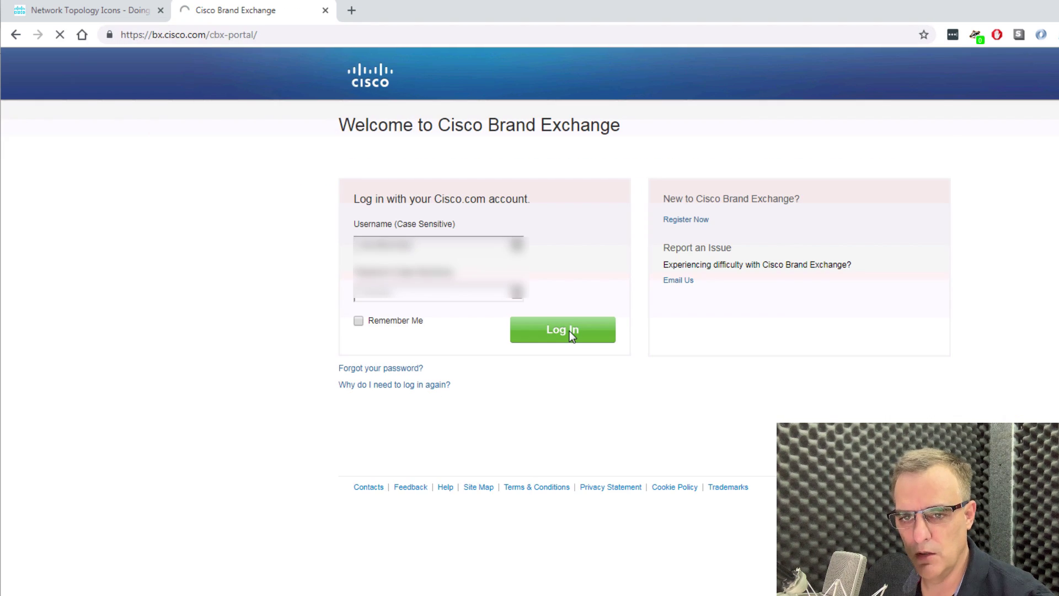
{"action": "left_click", "coordinate": [569, 330]}
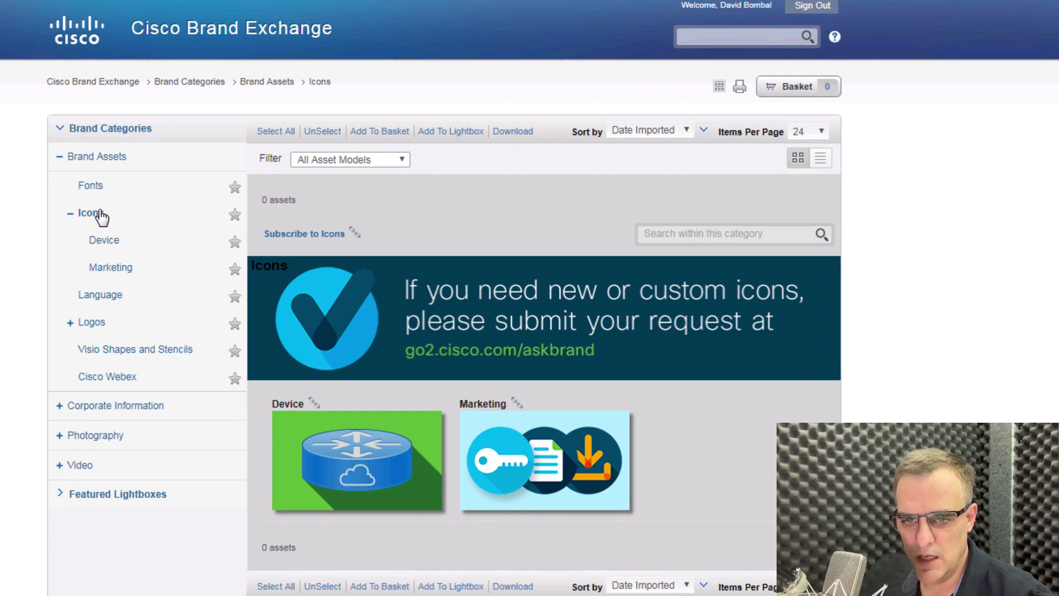
Search Photography > Product Photos for 'switch' and preview the Nexus 3464C and Cisco C9500 photos.
{"action": "left_click", "coordinate": [118, 441]}
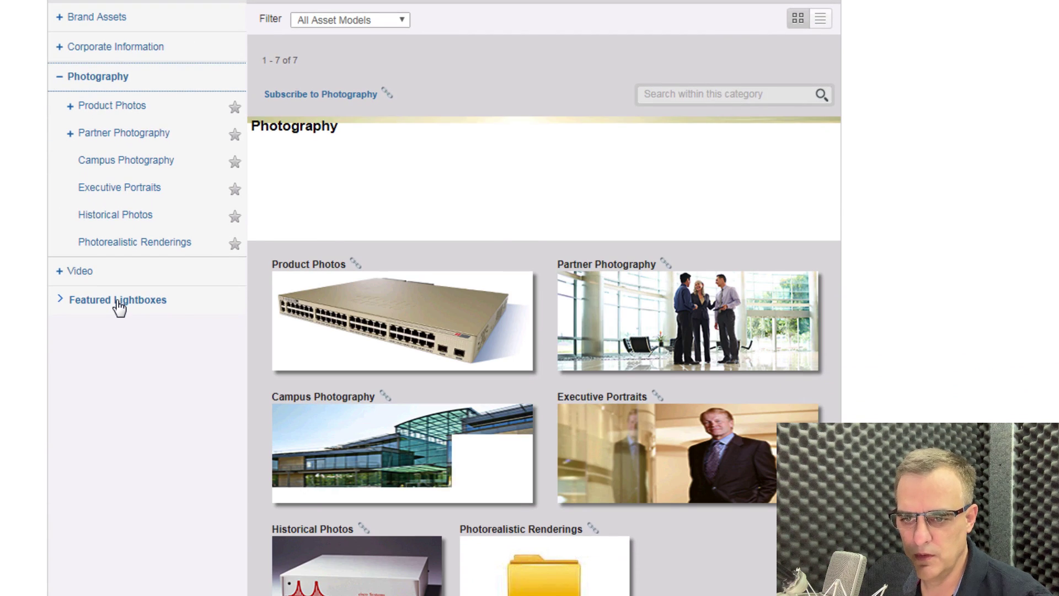
{"action": "left_click", "coordinate": [355, 315]}
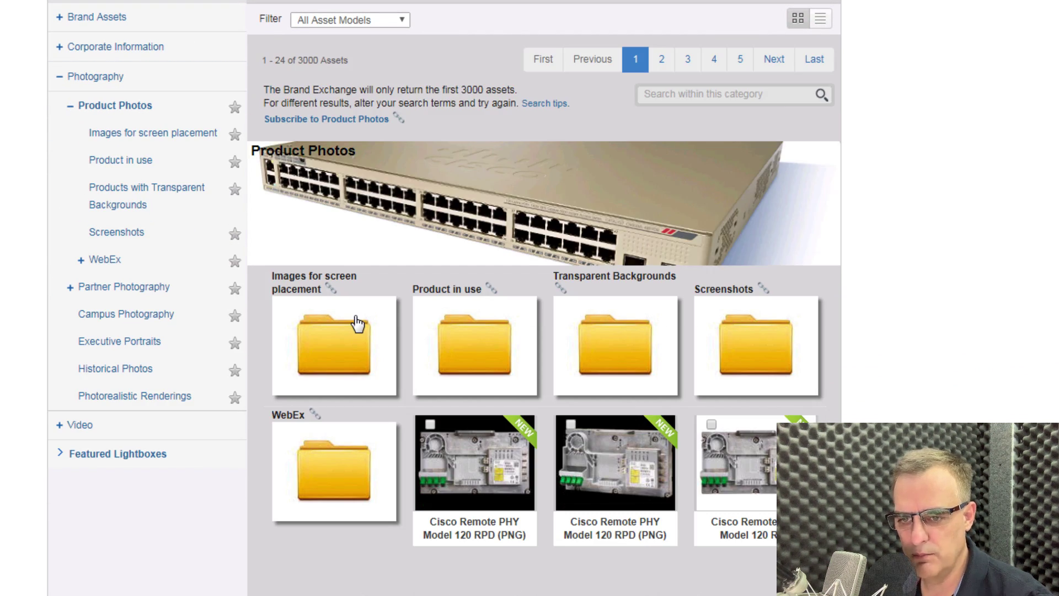
{"action": "left_click", "coordinate": [701, 96]}
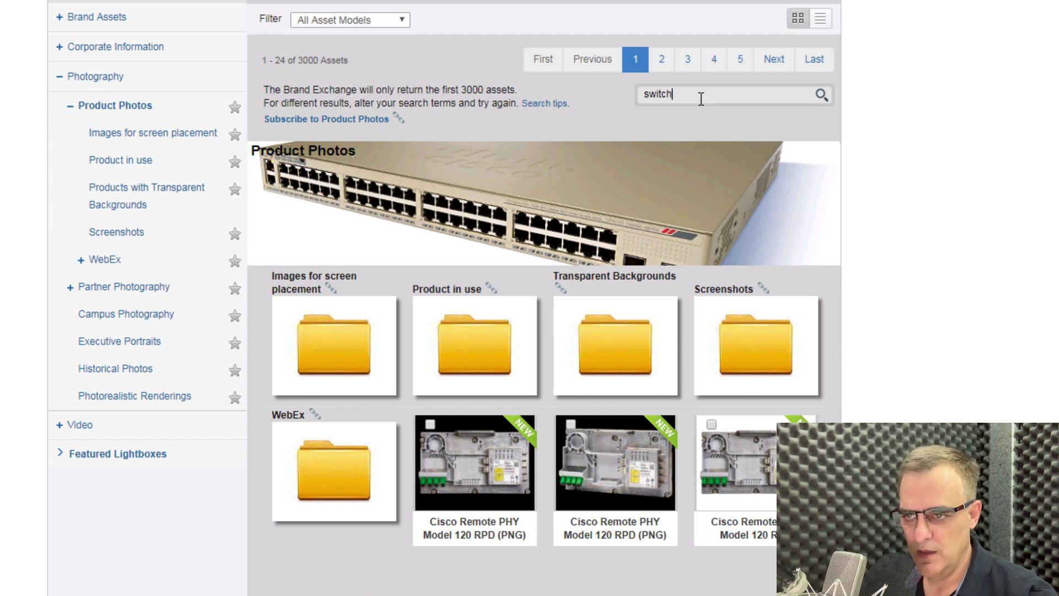
{"action": "left_click", "coordinate": [821, 95]}
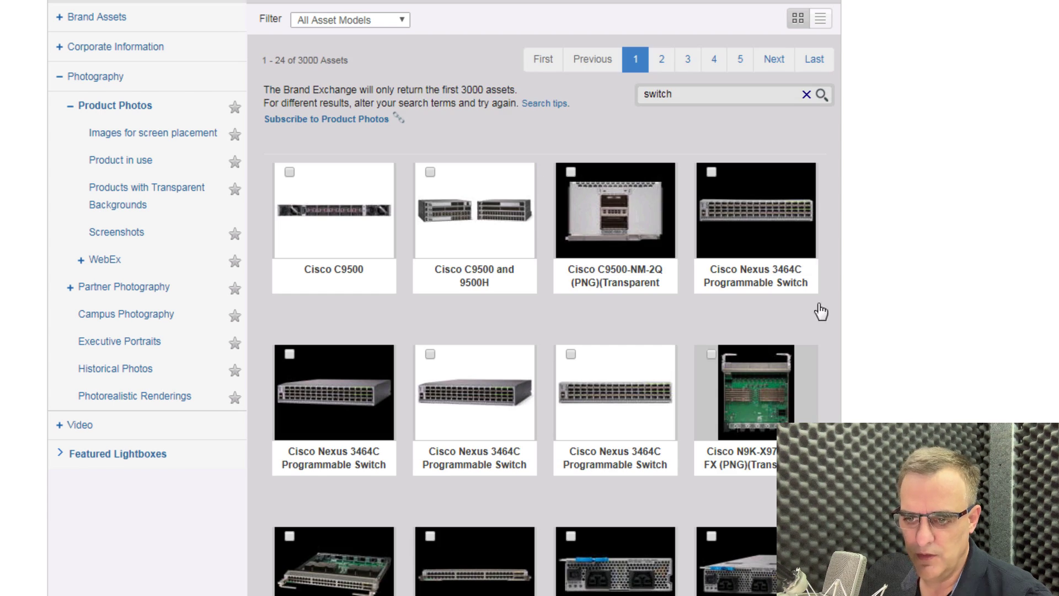
{"action": "mouse_move", "coordinate": [488, 407]}
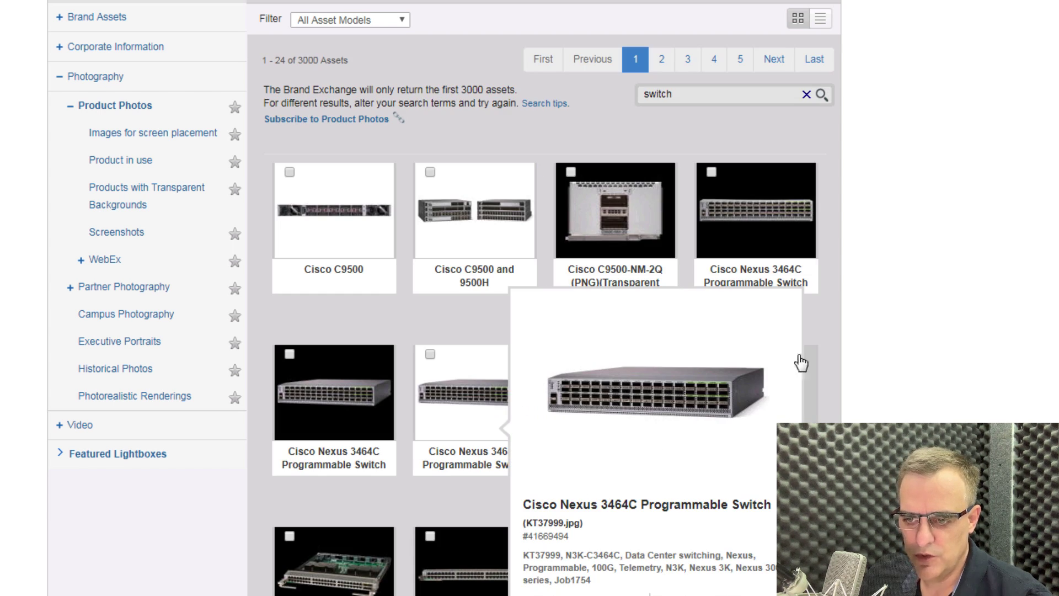
{"action": "mouse_move", "coordinate": [322, 219]}
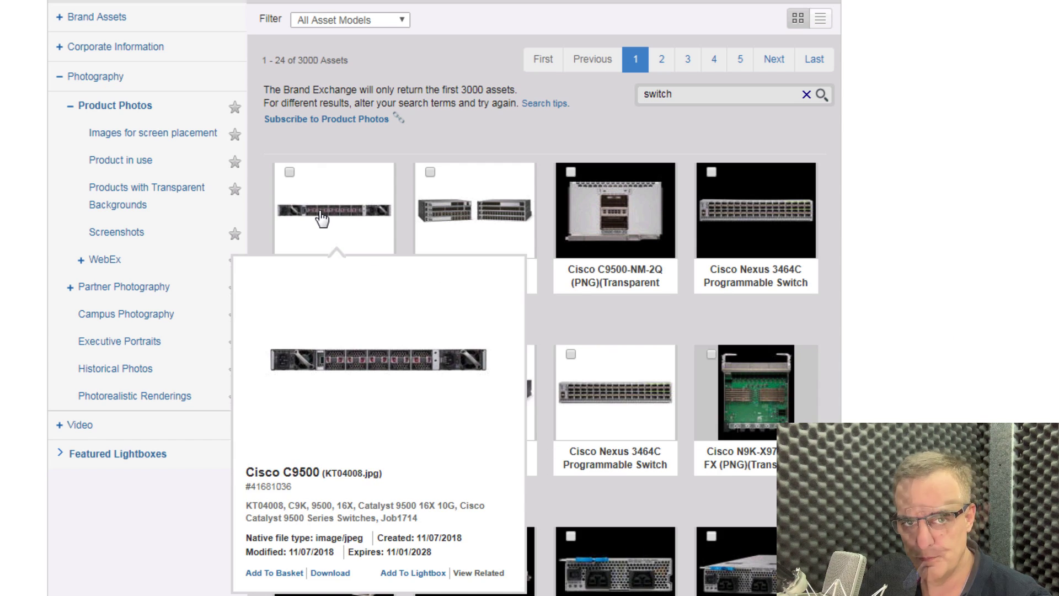
Navigate from Product Photos to Brand Assets > Icons > Device.
{"action": "left_click", "coordinate": [115, 105]}
{"action": "scroll", "coordinate": [71, 110], "scroll_direction": "up", "scroll_amount": 3}
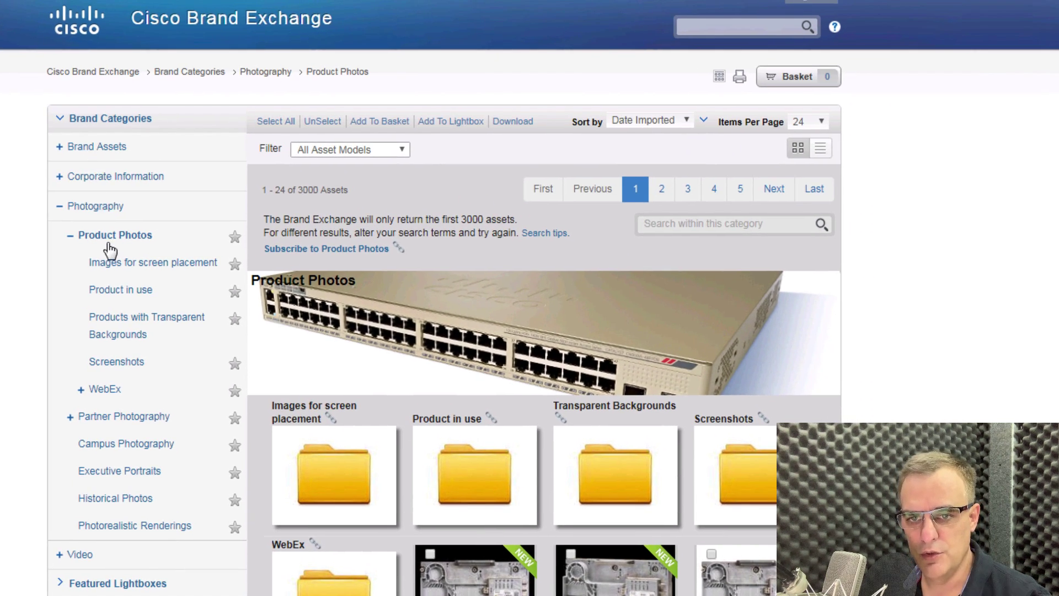
{"action": "left_click", "coordinate": [83, 148]}
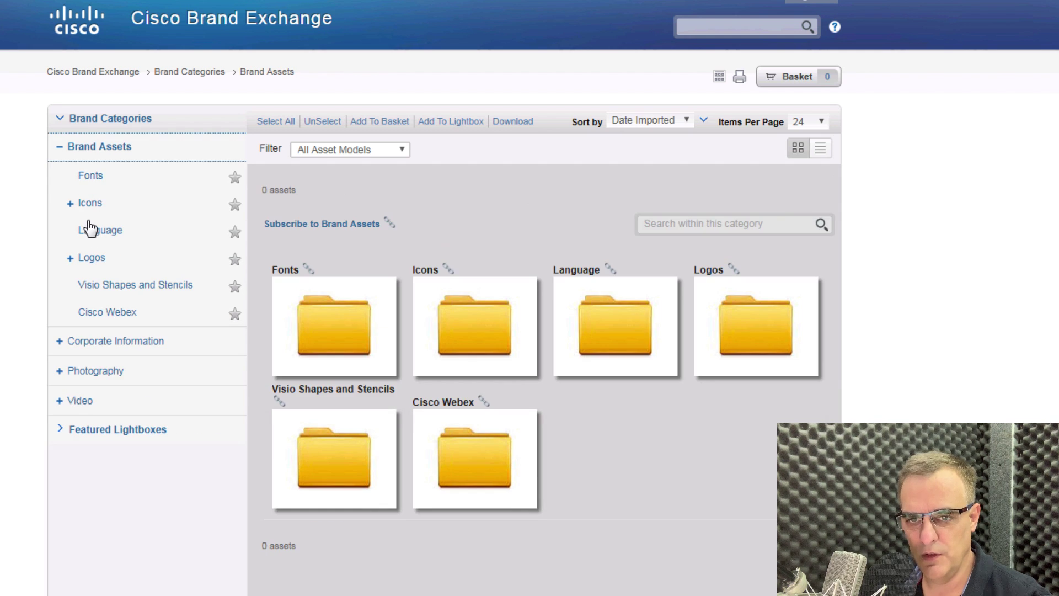
{"action": "left_click", "coordinate": [90, 205]}
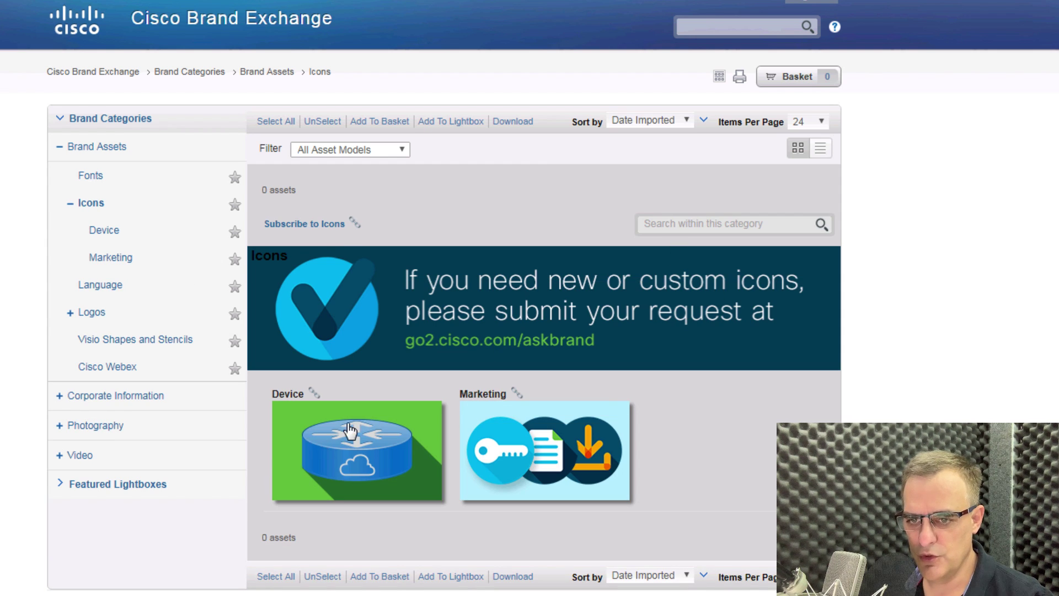
{"action": "left_click", "coordinate": [348, 427]}
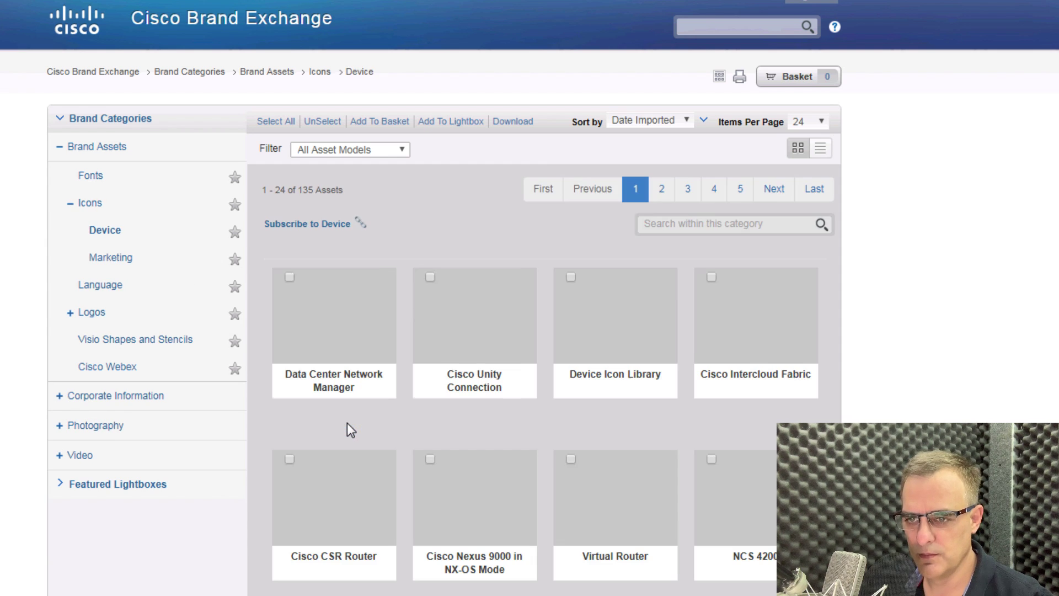
Search the Device icons for 'router' and tick Router with Firewall among the results.
{"action": "left_click", "coordinate": [685, 227]}
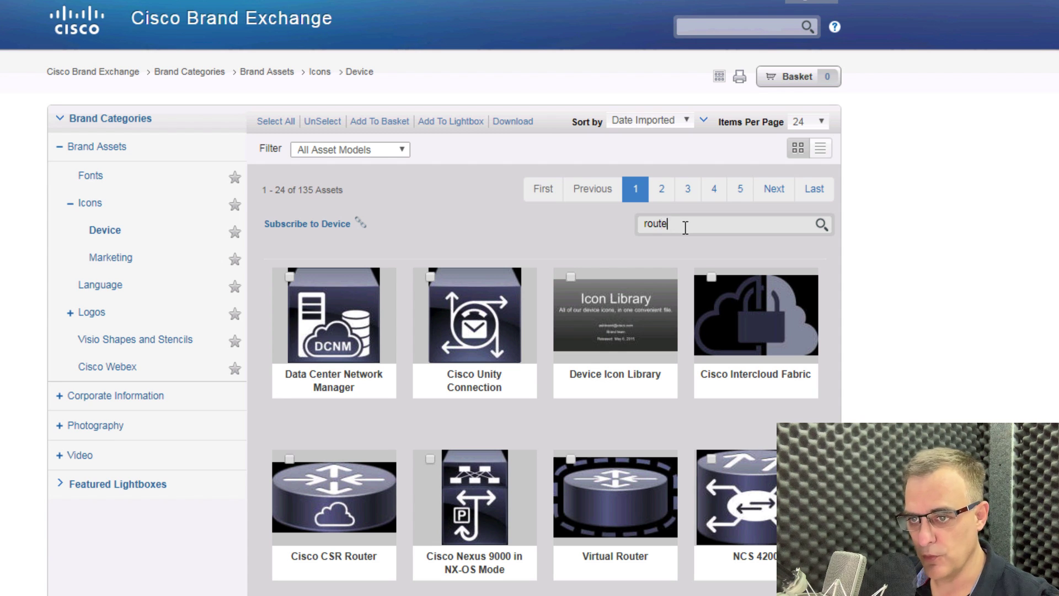
{"action": "left_click", "coordinate": [823, 225]}
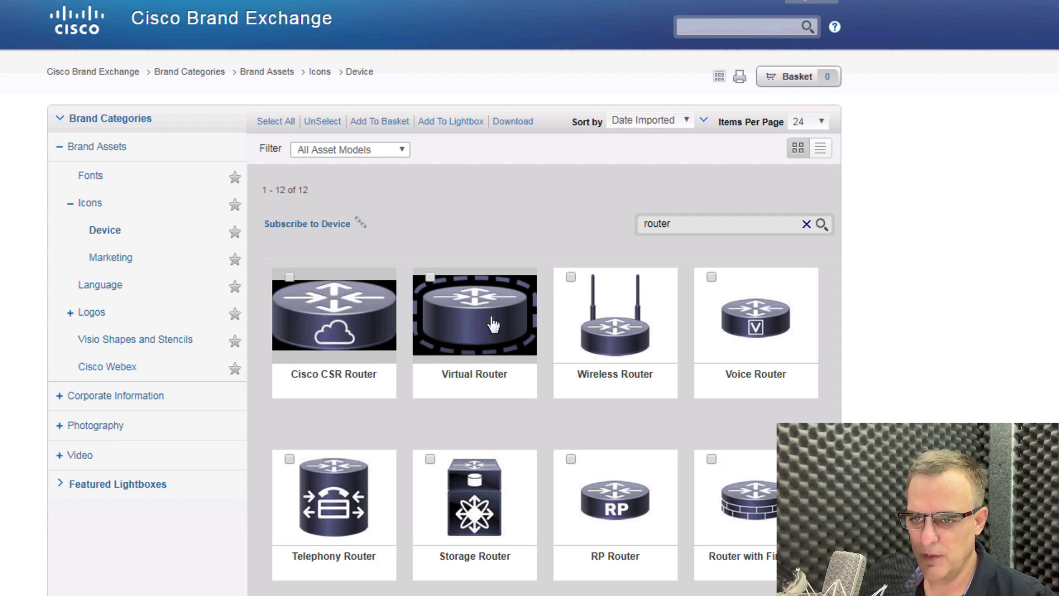
{"action": "mouse_move", "coordinate": [770, 312]}
{"action": "scroll", "coordinate": [898, 357], "scroll_direction": "down", "scroll_amount": 5}
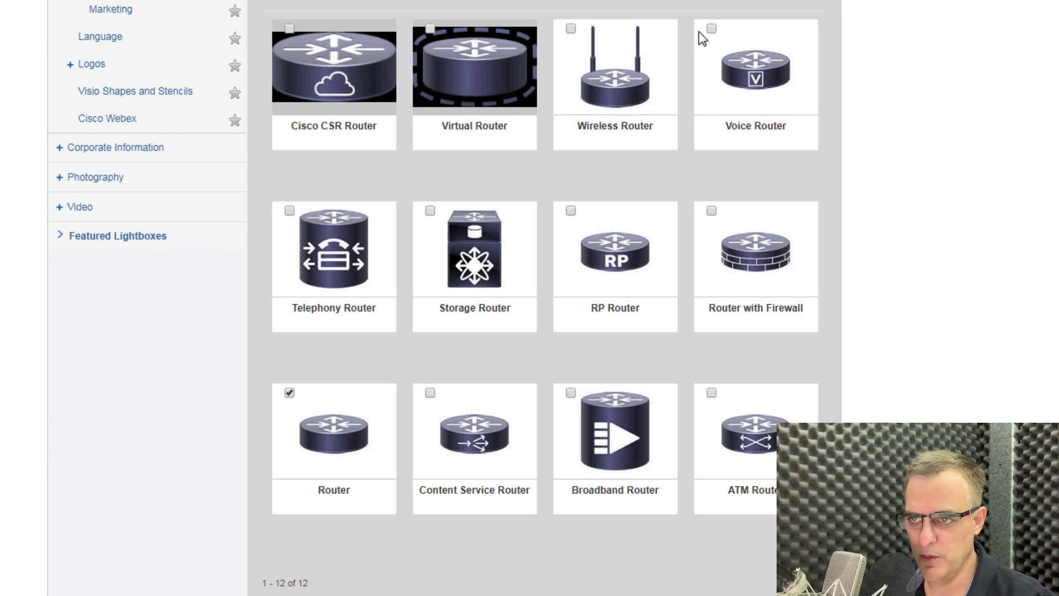
{"action": "left_click", "coordinate": [711, 210]}
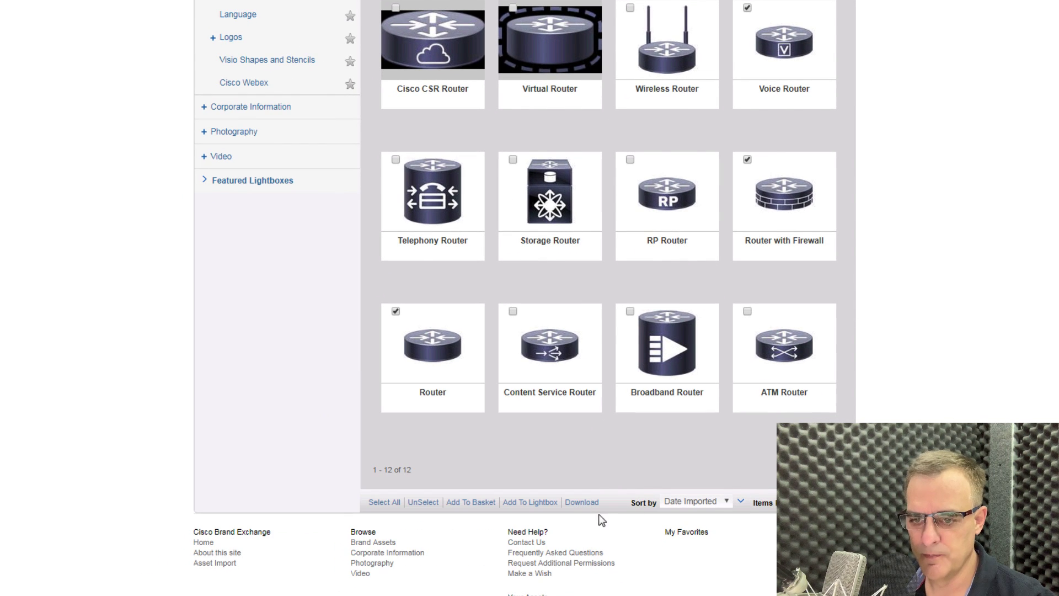
Download the three checked router icons as a zip, giving 'labs' as the intended use.
{"action": "left_click", "coordinate": [582, 502]}
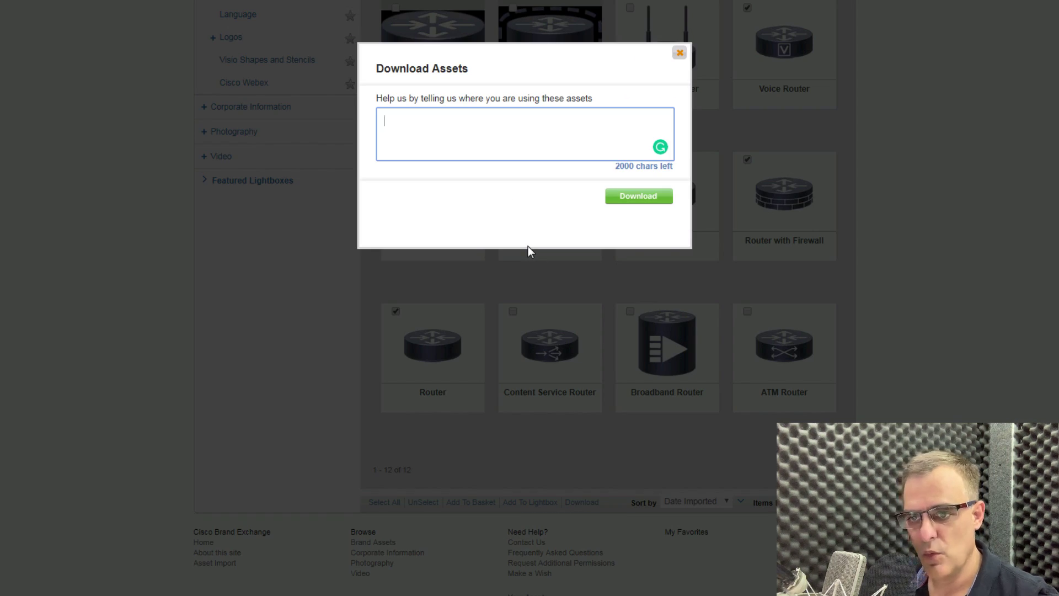
{"action": "type", "text": "labs"}
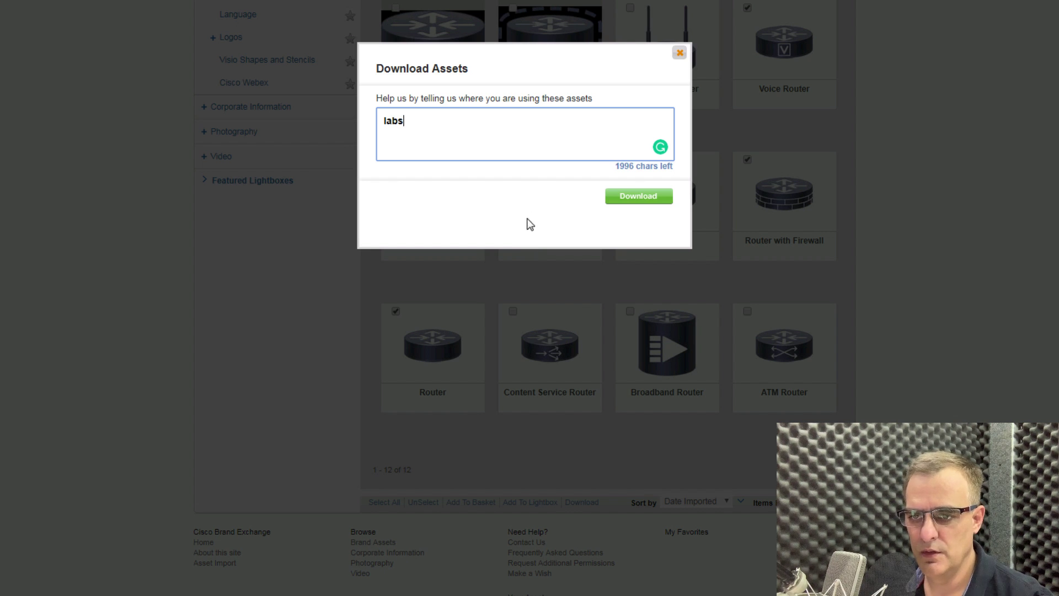
{"action": "left_click", "coordinate": [631, 199]}
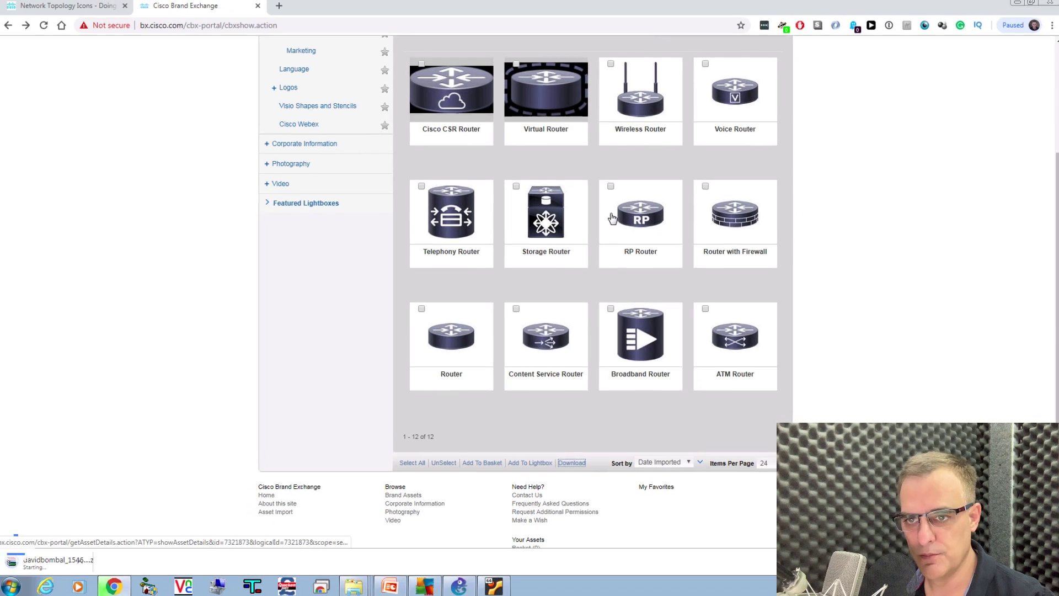
{"action": "mouse_move", "coordinate": [625, 199]}
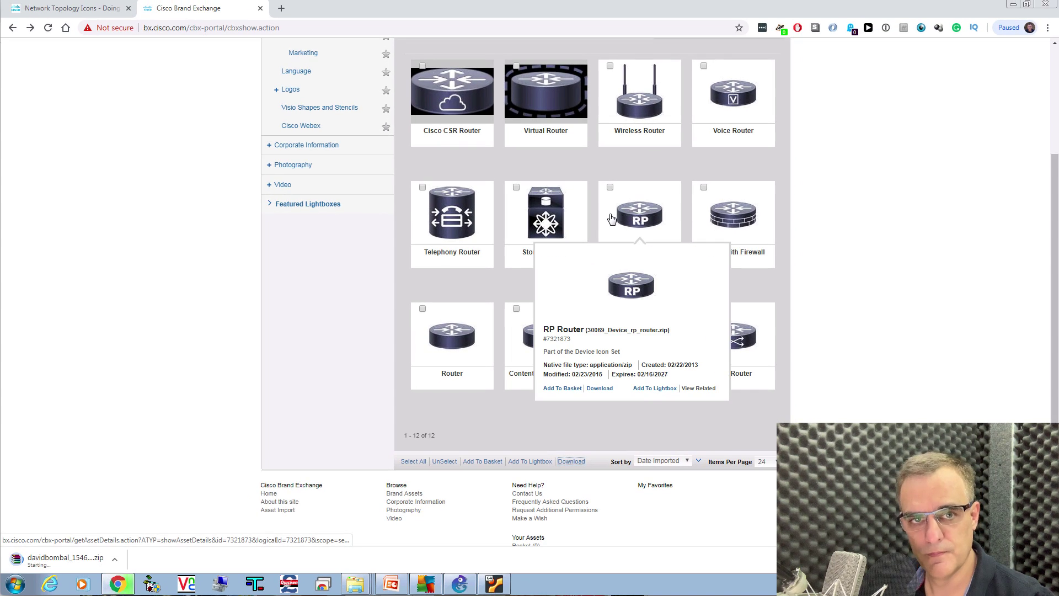
Locate the downloaded zip in Explorer, extract it to its own folder and open it.
{"action": "left_click", "coordinate": [113, 560]}
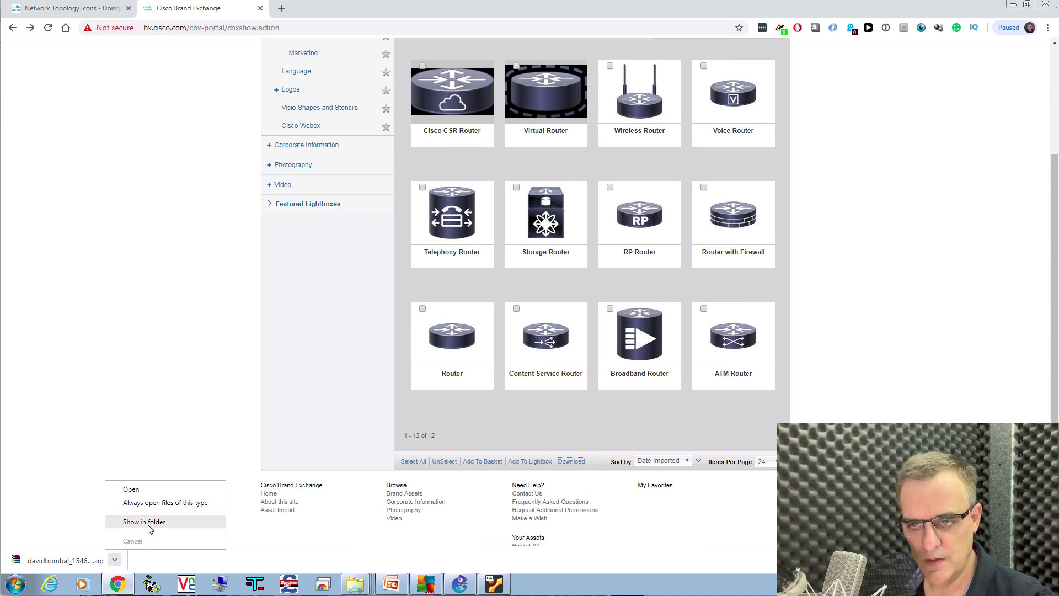
{"action": "left_click", "coordinate": [144, 520]}
{"action": "right_click", "coordinate": [475, 142]}
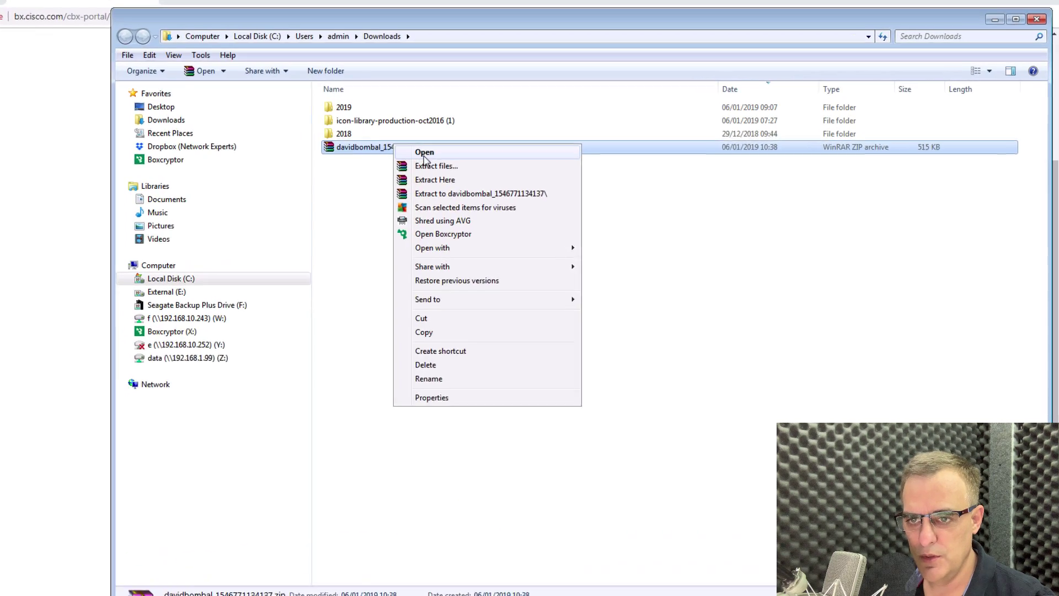
{"action": "left_click", "coordinate": [526, 183]}
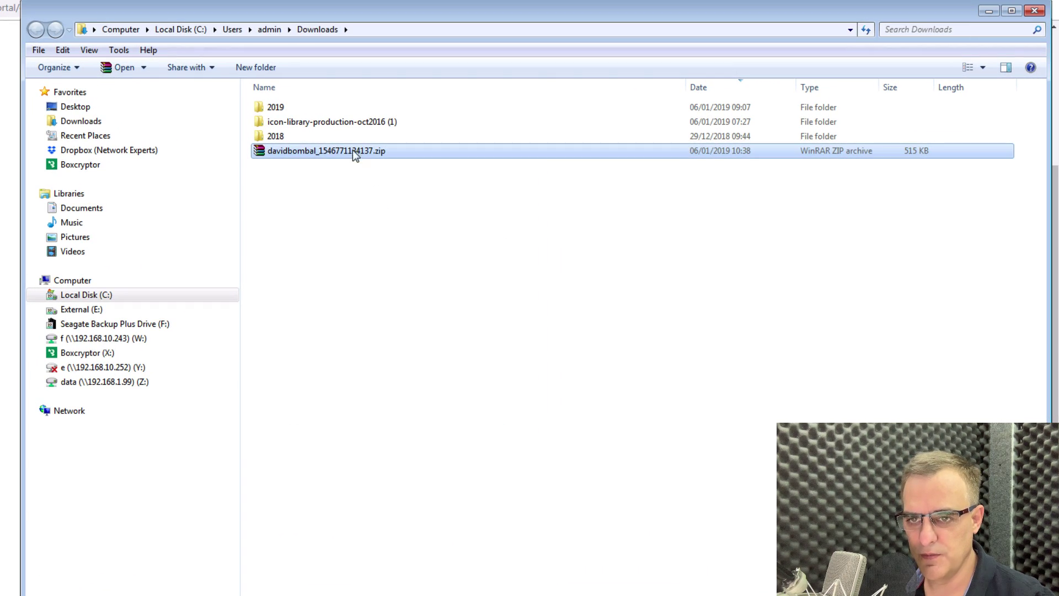
{"action": "double_click", "coordinate": [329, 110]}
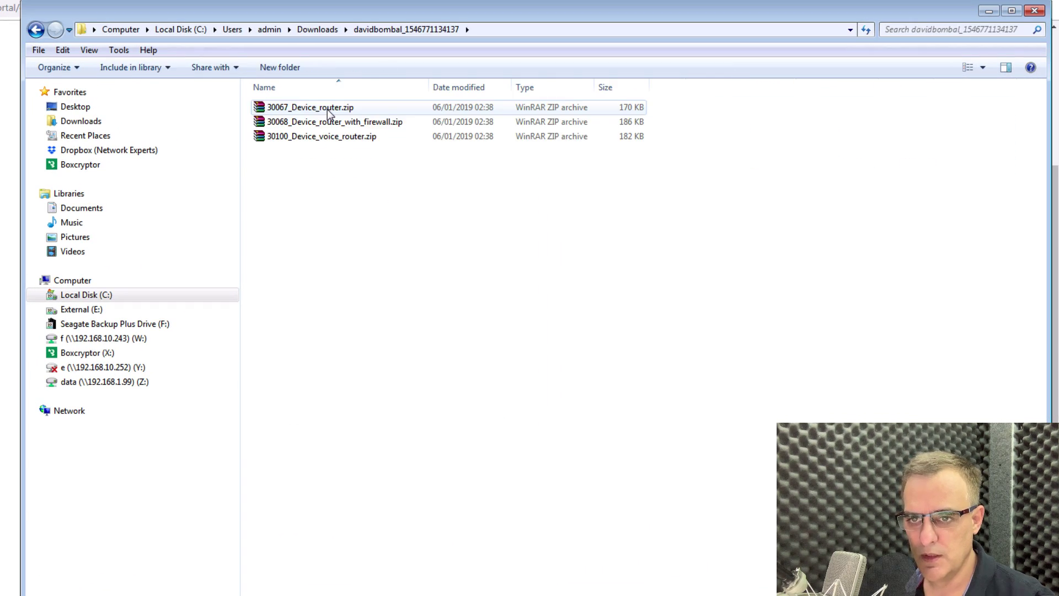
Extract the router, router-with-firewall and voice router zips each into its own folder.
{"action": "left_click", "coordinate": [330, 110]}
{"action": "right_click", "coordinate": [330, 110]}
{"action": "left_click", "coordinate": [359, 164]}
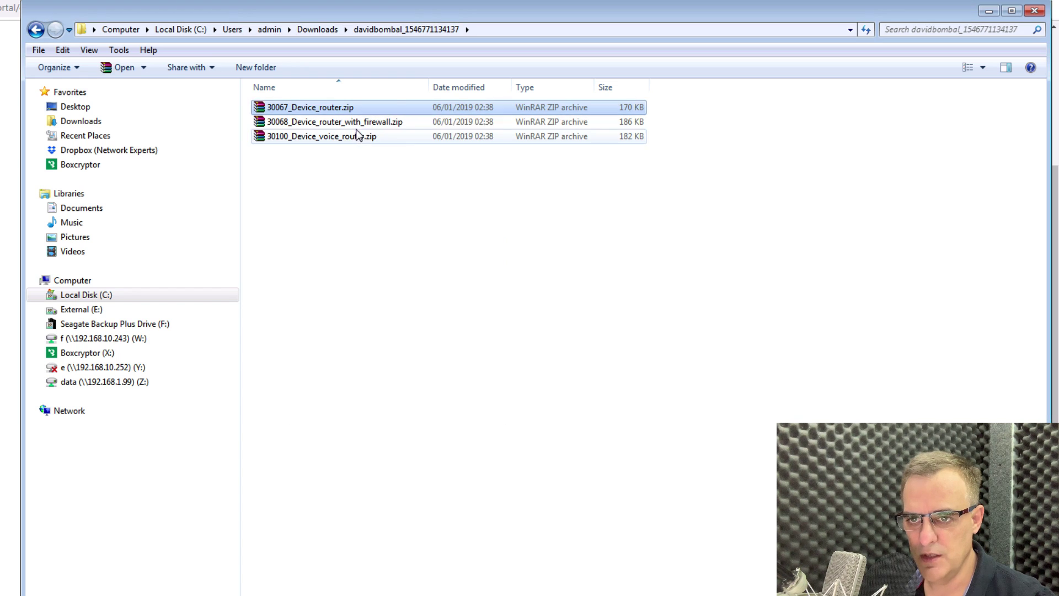
{"action": "right_click", "coordinate": [357, 127]}
{"action": "left_click", "coordinate": [402, 181]}
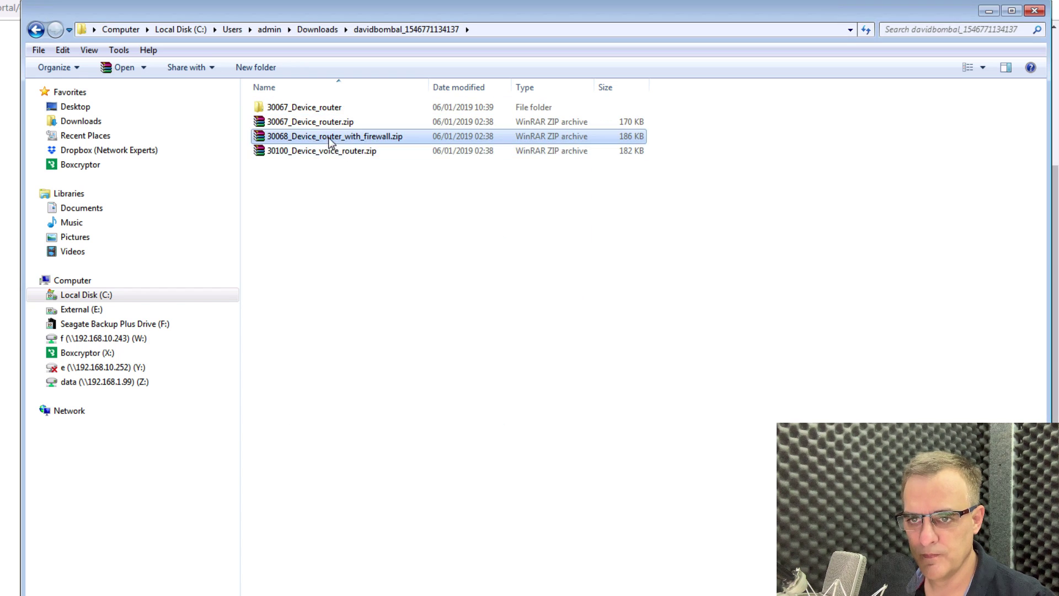
{"action": "right_click", "coordinate": [338, 154]}
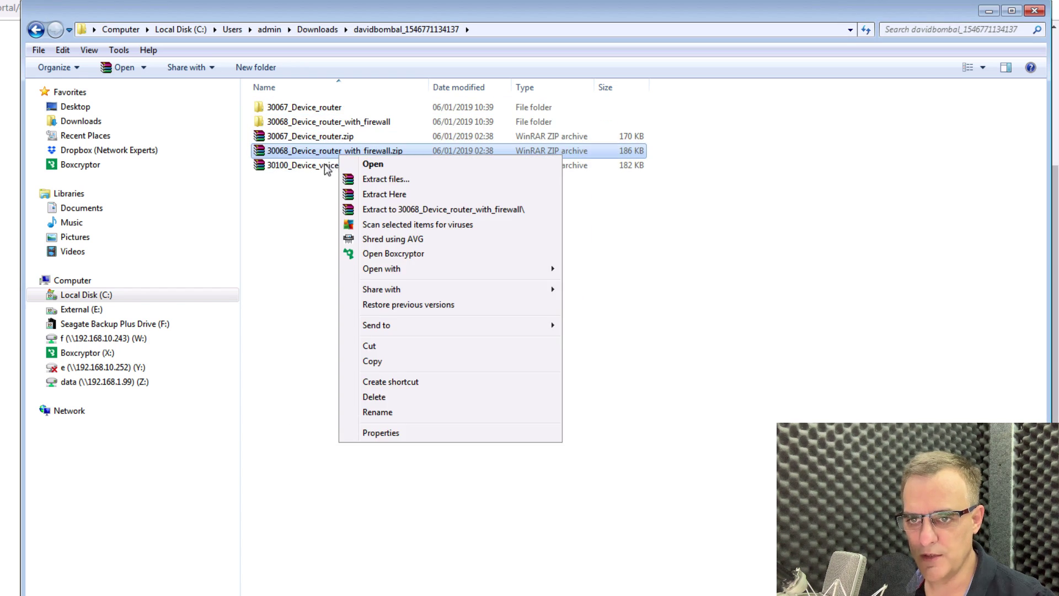
{"action": "right_click", "coordinate": [324, 165]}
{"action": "left_click", "coordinate": [381, 220]}
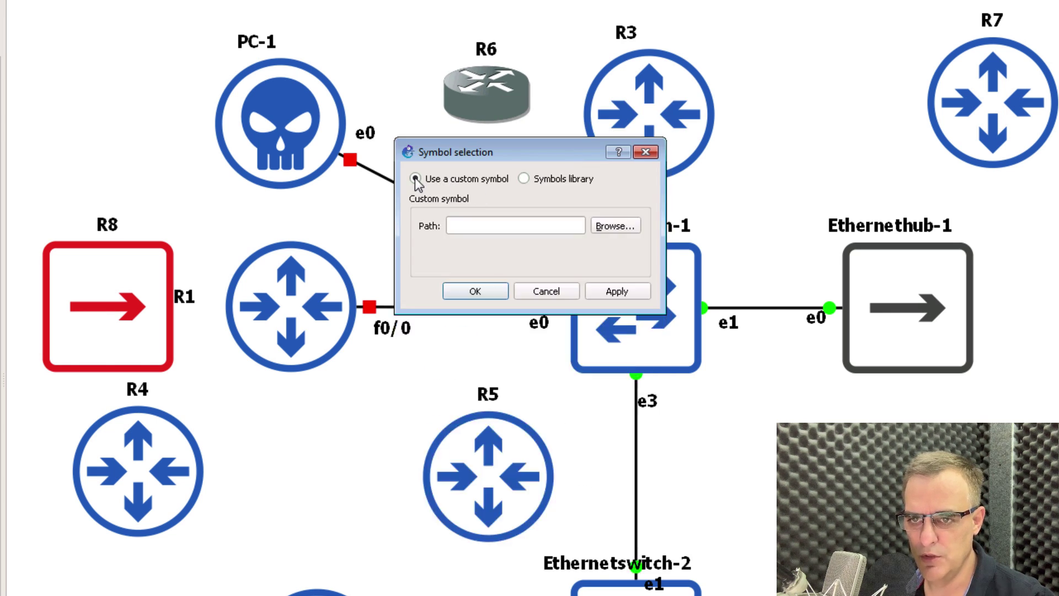
Set R6's symbol to 30067_Device_router_default_256.png and drag R6 to the lower right.
{"action": "left_click", "coordinate": [607, 226]}
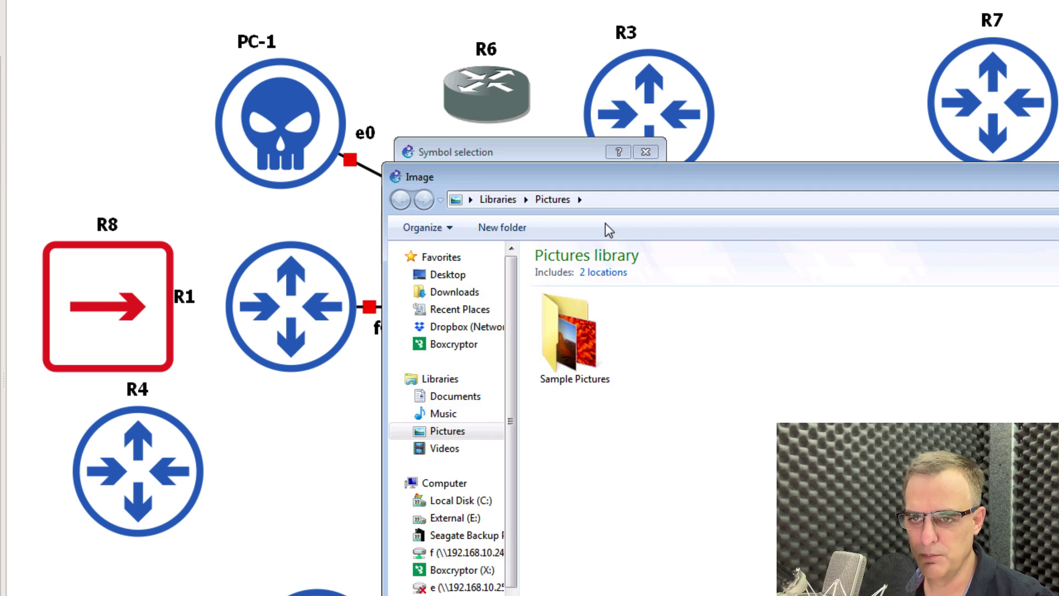
{"action": "left_click", "coordinate": [453, 292]}
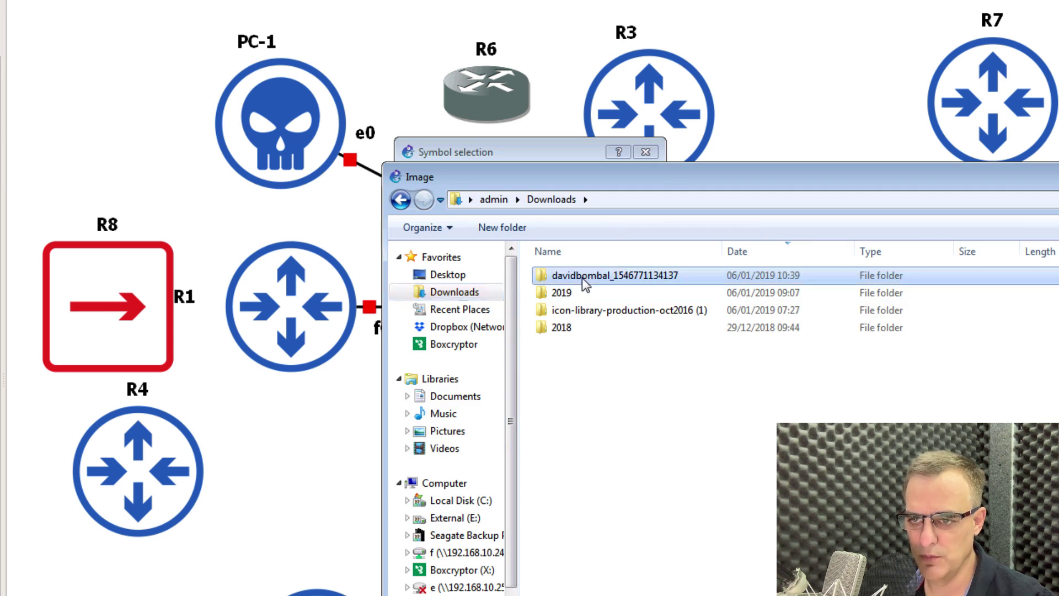
{"action": "double_click", "coordinate": [582, 278]}
{"action": "double_click", "coordinate": [598, 278]}
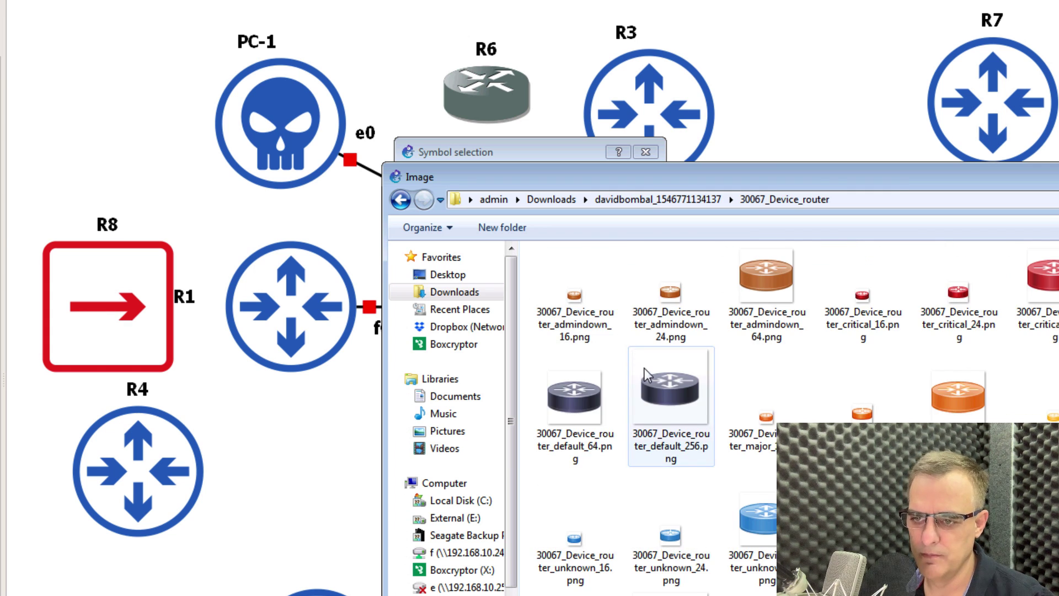
{"action": "left_click", "coordinate": [644, 369]}
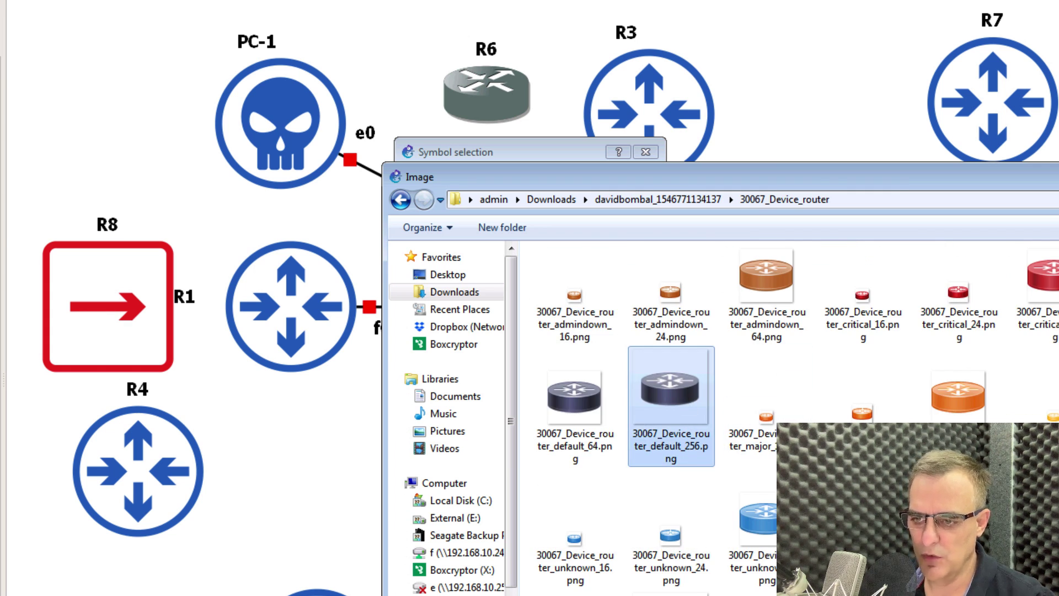
{"action": "key", "text": "Return"}
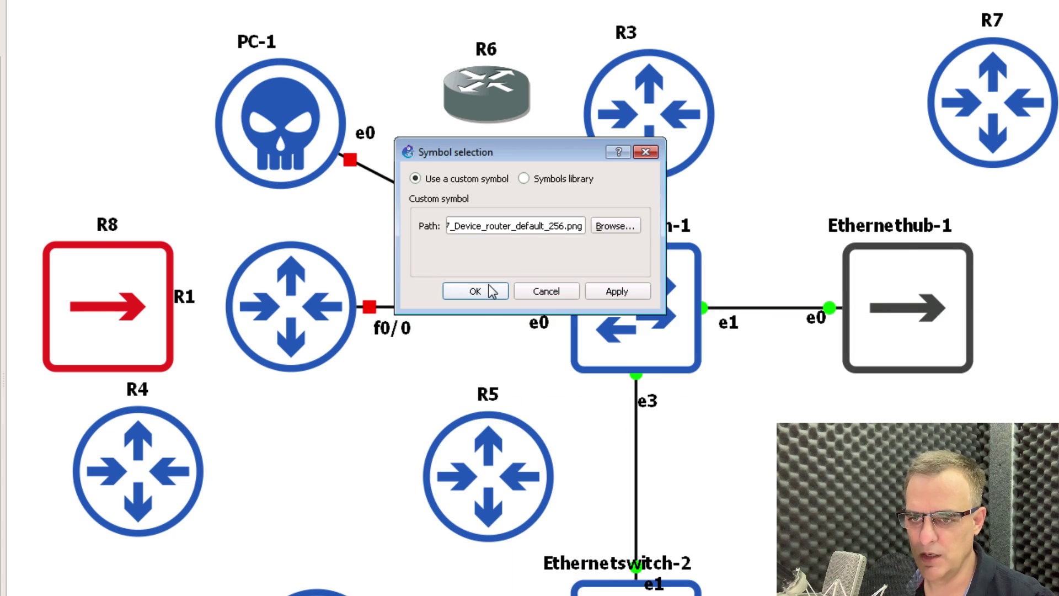
{"action": "left_click", "coordinate": [489, 291]}
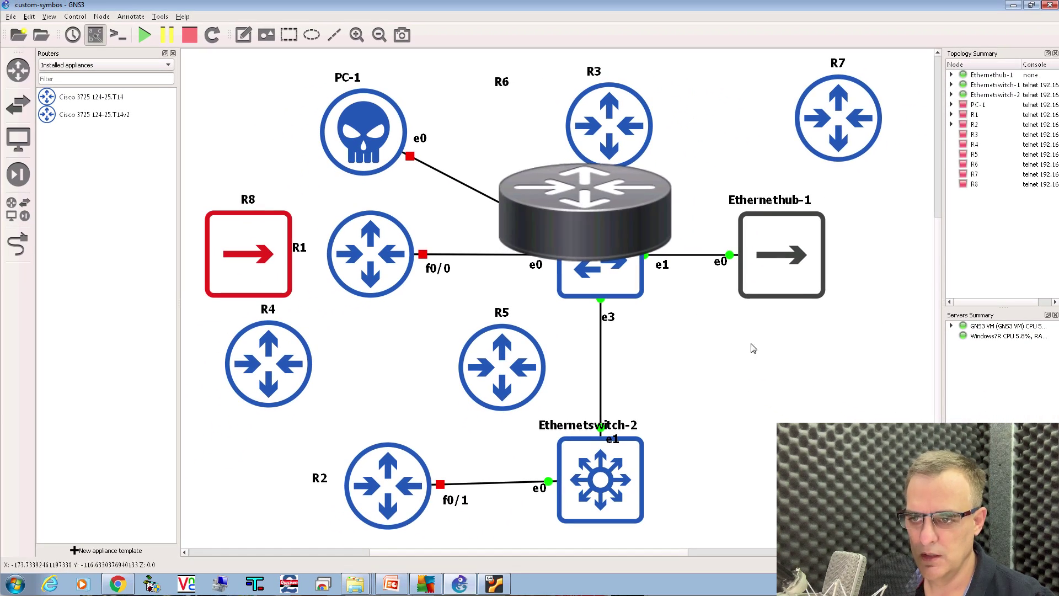
{"action": "left_click_drag", "start_coordinate": [753, 348], "coordinate": [778, 411]}
Move router R6 up and to the right, zooming to view the whole topology.
{"action": "left_click_drag", "start_coordinate": [709, 300], "coordinate": [733, 357]}
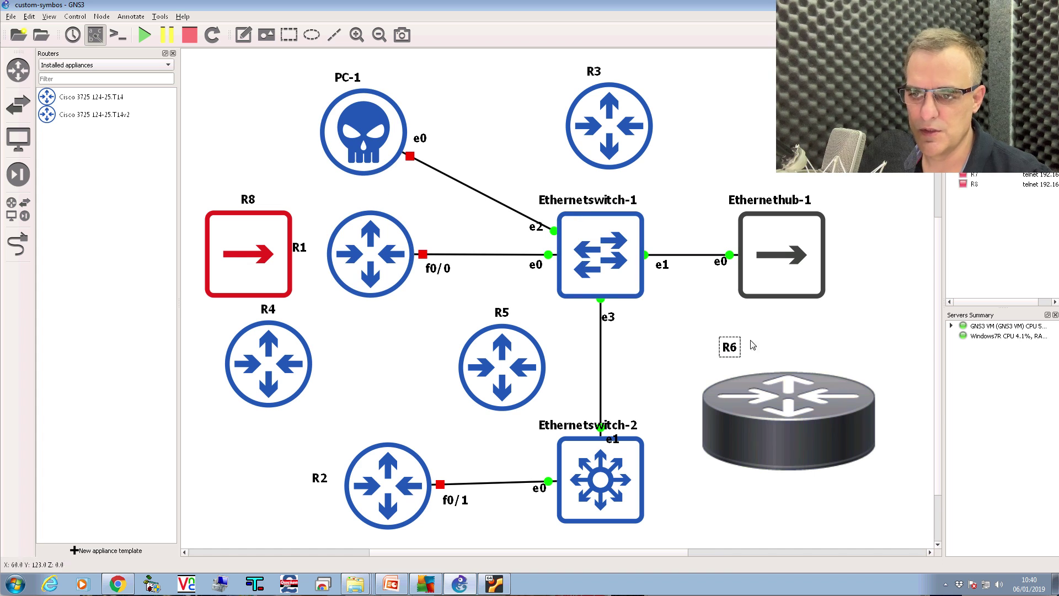
{"action": "left_click", "coordinate": [380, 35]}
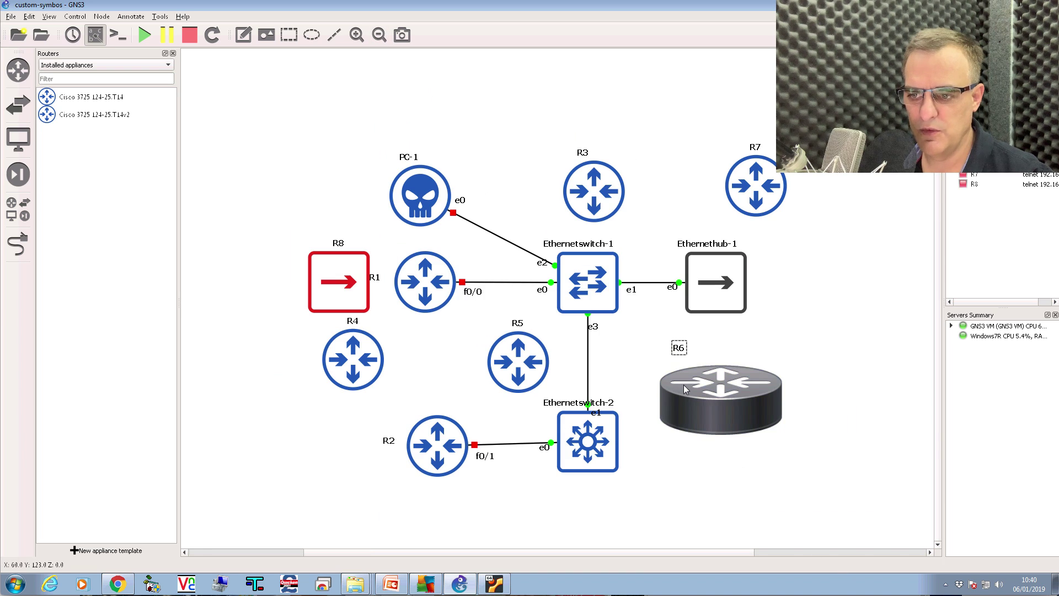
{"action": "left_click_drag", "start_coordinate": [688, 390], "coordinate": [742, 378]}
{"action": "left_click", "coordinate": [794, 303]}
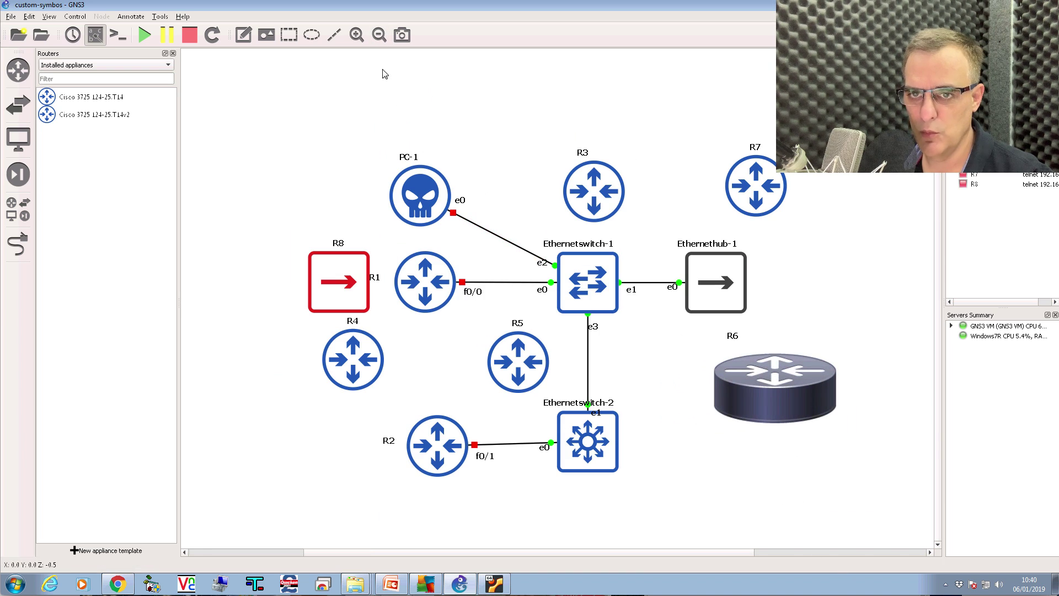
{"action": "left_click", "coordinate": [379, 35]}
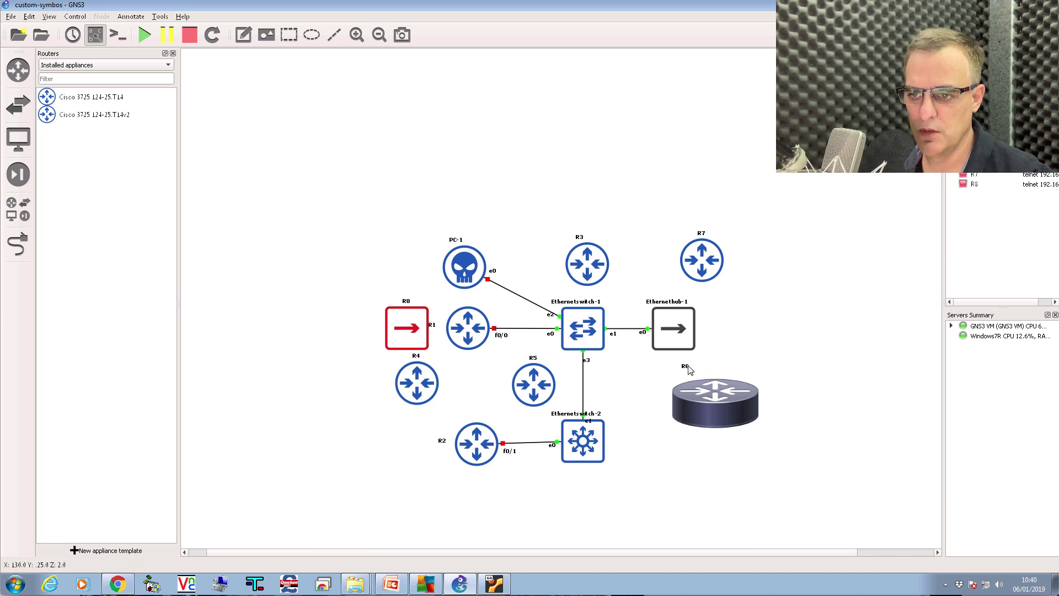
{"action": "left_click", "coordinate": [379, 34]}
{"action": "left_click", "coordinate": [357, 35]}
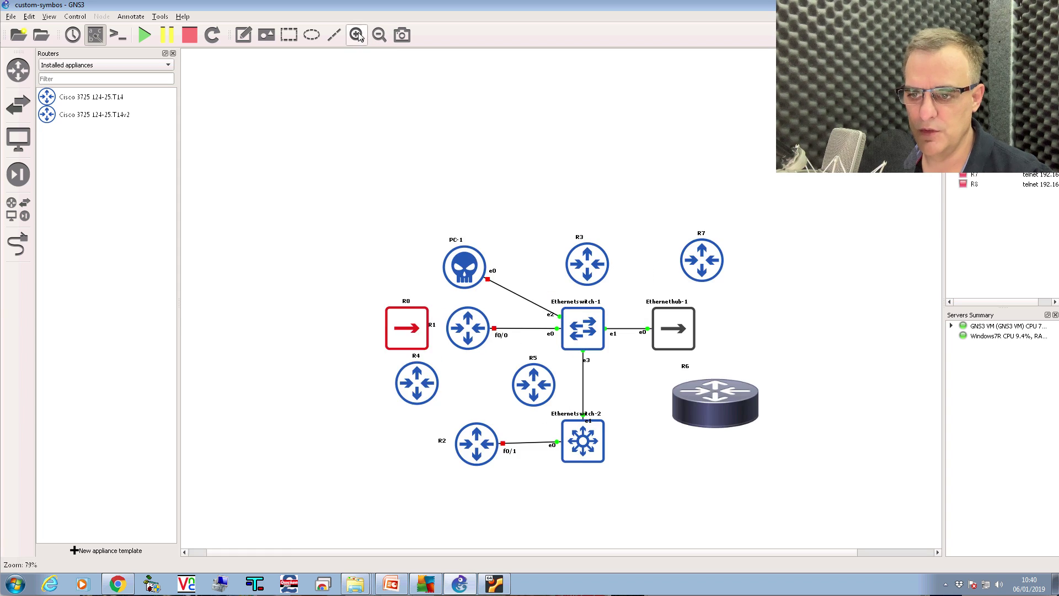
{"action": "left_click", "coordinate": [356, 35]}
Place the R6 label just to the left of its router, keeping the hostname unchanged.
{"action": "left_click_drag", "start_coordinate": [731, 334], "coordinate": [690, 383]}
{"action": "double_click", "coordinate": [691, 381]}
{"action": "left_click", "coordinate": [557, 304]}
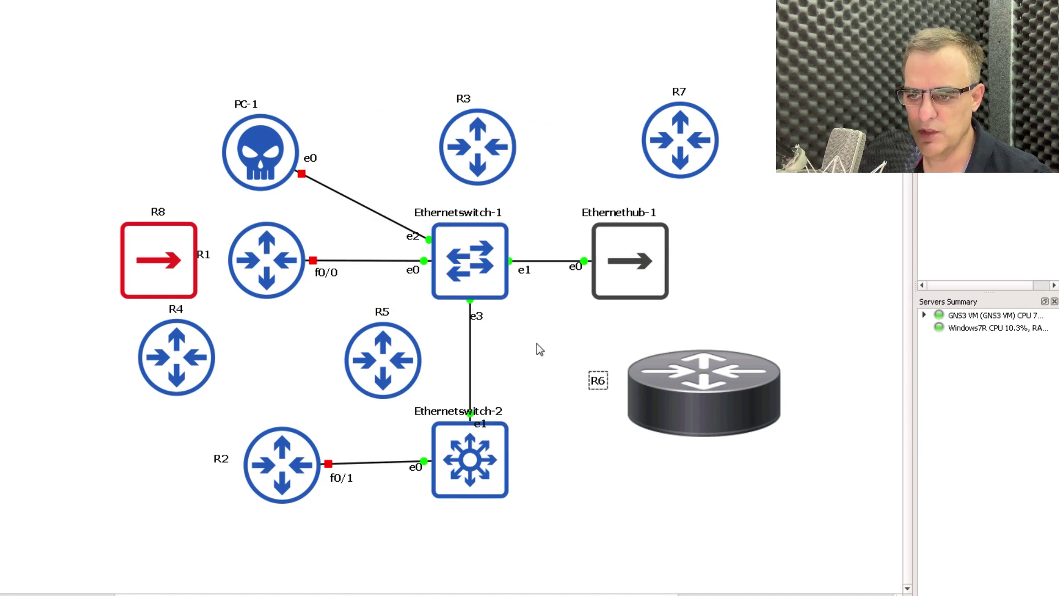
{"action": "left_click_drag", "start_coordinate": [591, 376], "coordinate": [568, 369]}
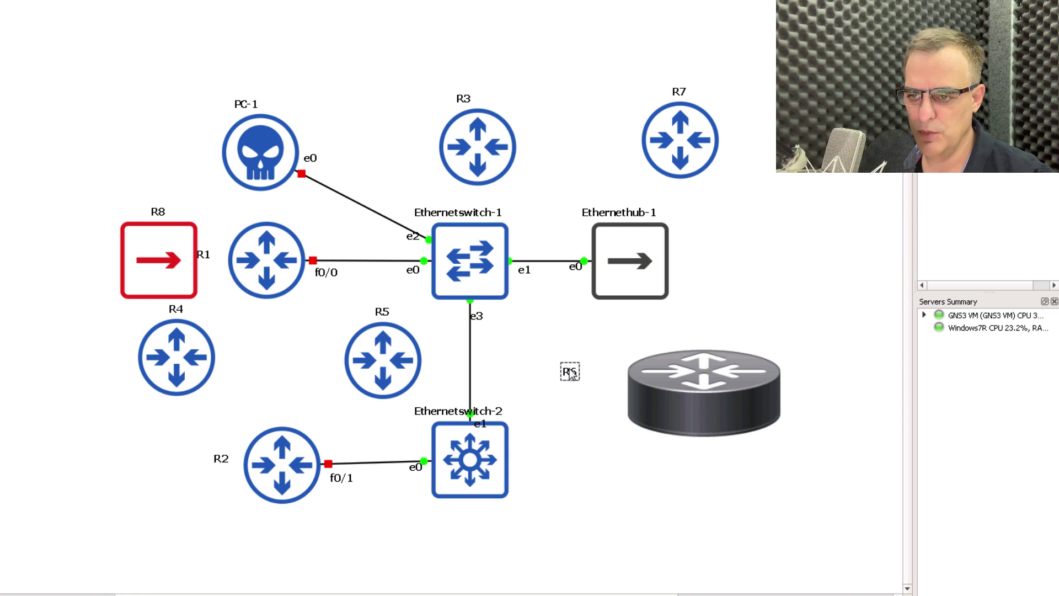
Set the R6 label font to bold size 16 and position it beside the router.
{"action": "right_click", "coordinate": [570, 372]}
{"action": "left_click", "coordinate": [596, 379]}
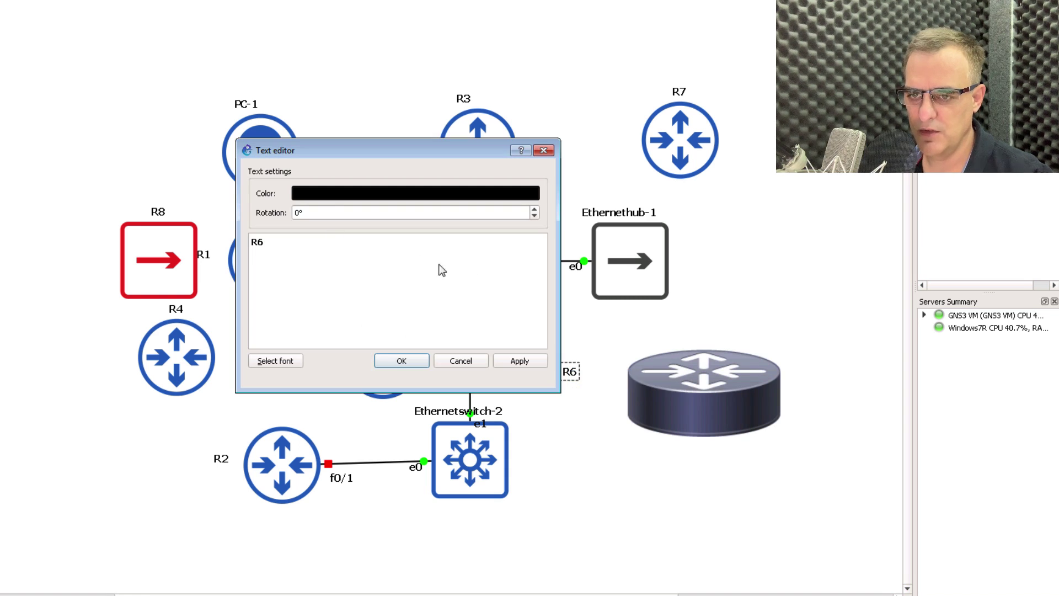
{"action": "left_click", "coordinate": [279, 361]}
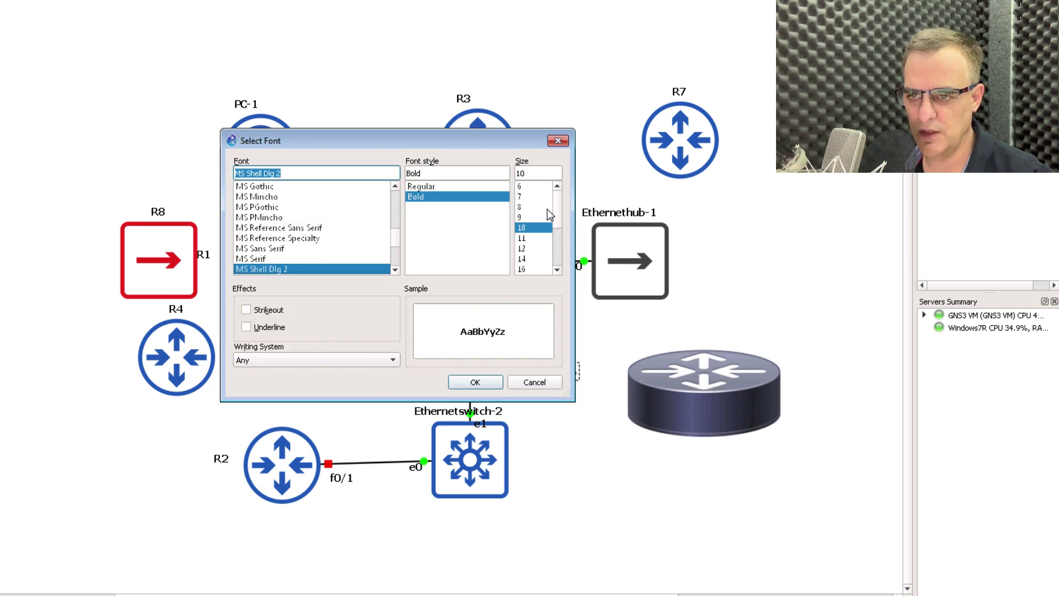
{"action": "left_click", "coordinate": [528, 269]}
{"action": "left_click", "coordinate": [475, 382]}
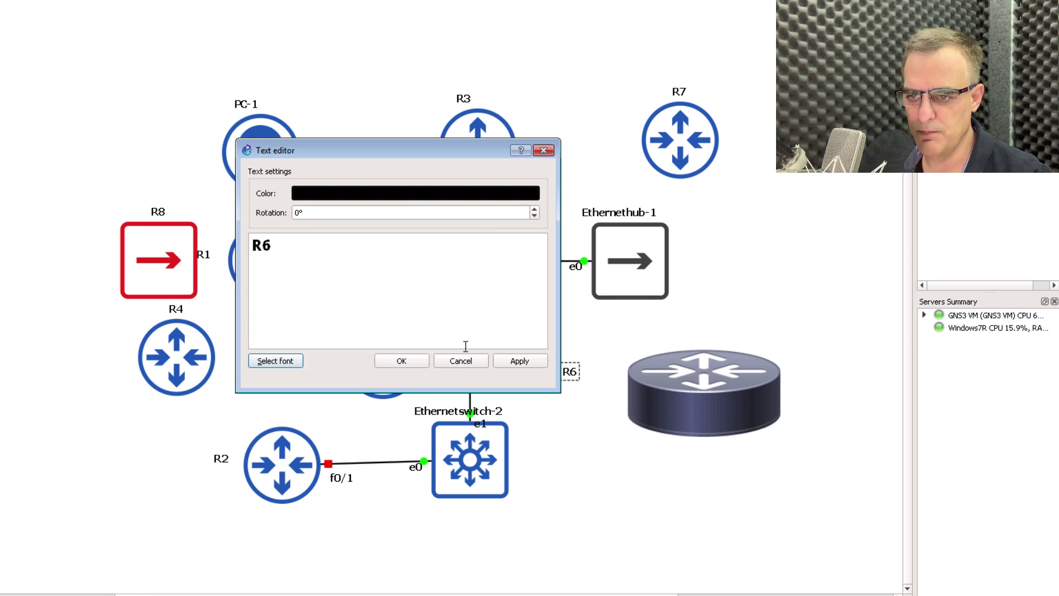
{"action": "left_click", "coordinate": [401, 361]}
{"action": "left_click_drag", "start_coordinate": [570, 375], "coordinate": [602, 388]}
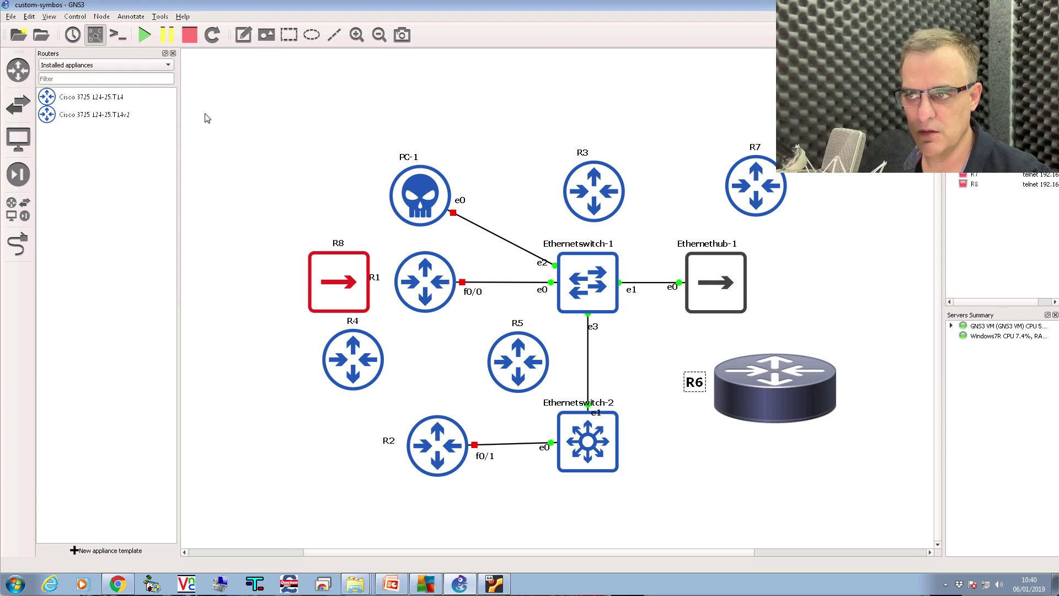
Create blank project '3d-symbols' and add a Cisco 3725 124-25.T14v2 router as R1.
{"action": "left_click", "coordinate": [11, 16]}
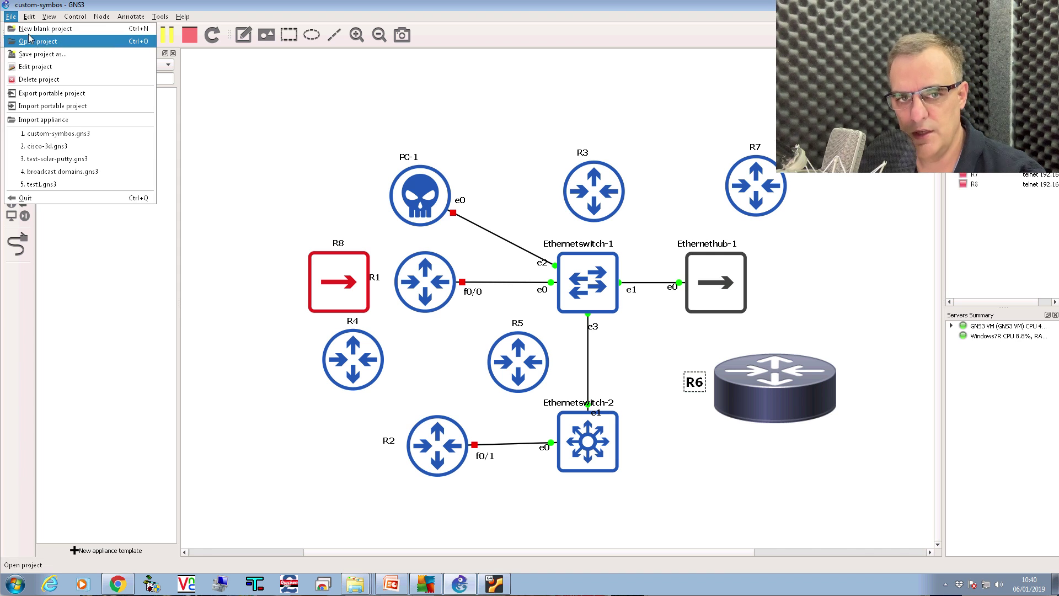
{"action": "left_click", "coordinate": [33, 30]}
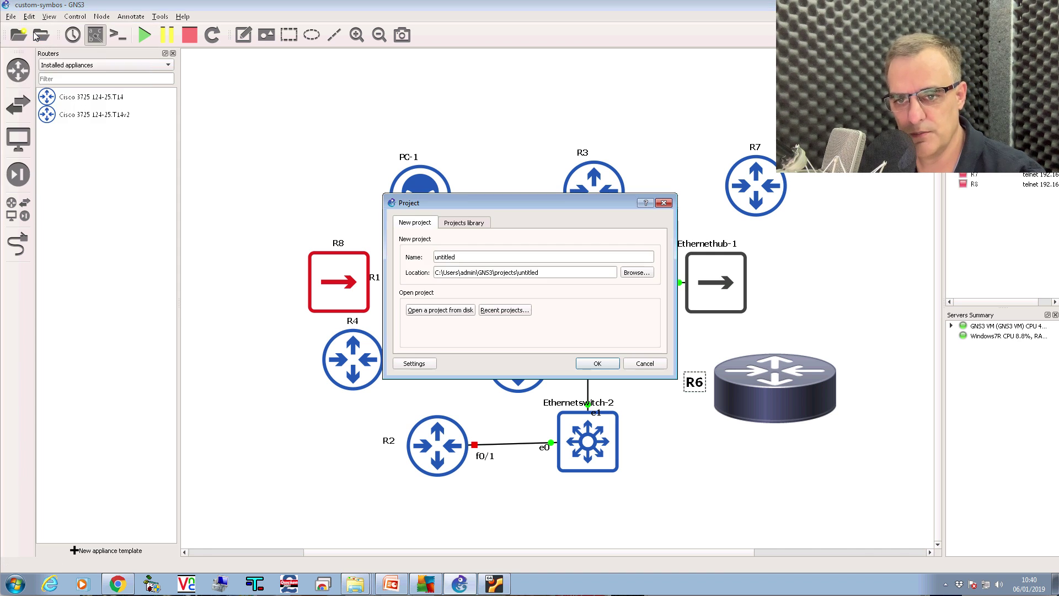
{"action": "double_click", "coordinate": [473, 257]}
{"action": "type", "text": "3d-symbols"}
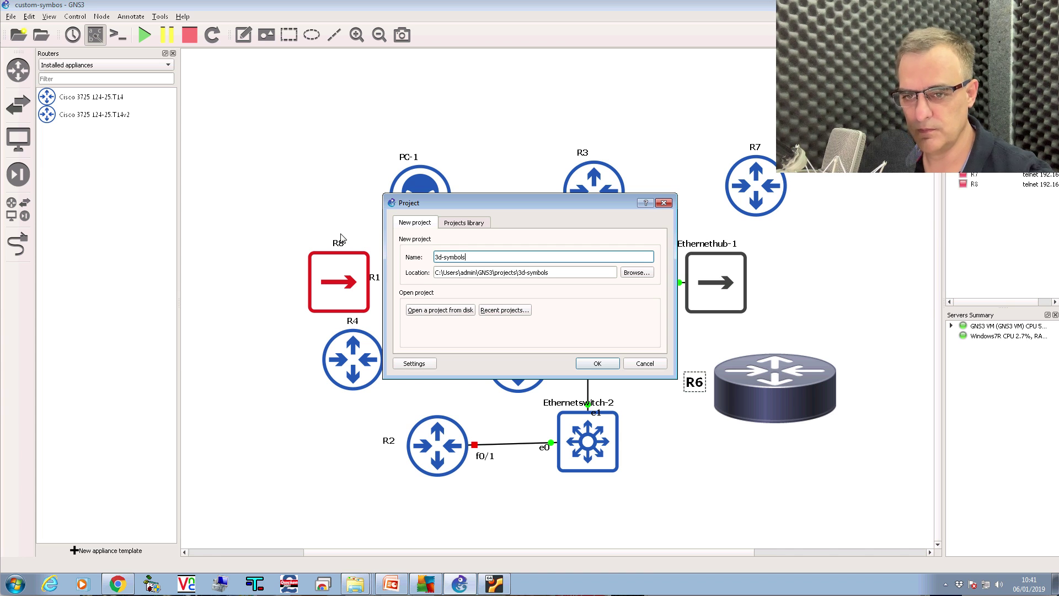
{"action": "left_click", "coordinate": [610, 362]}
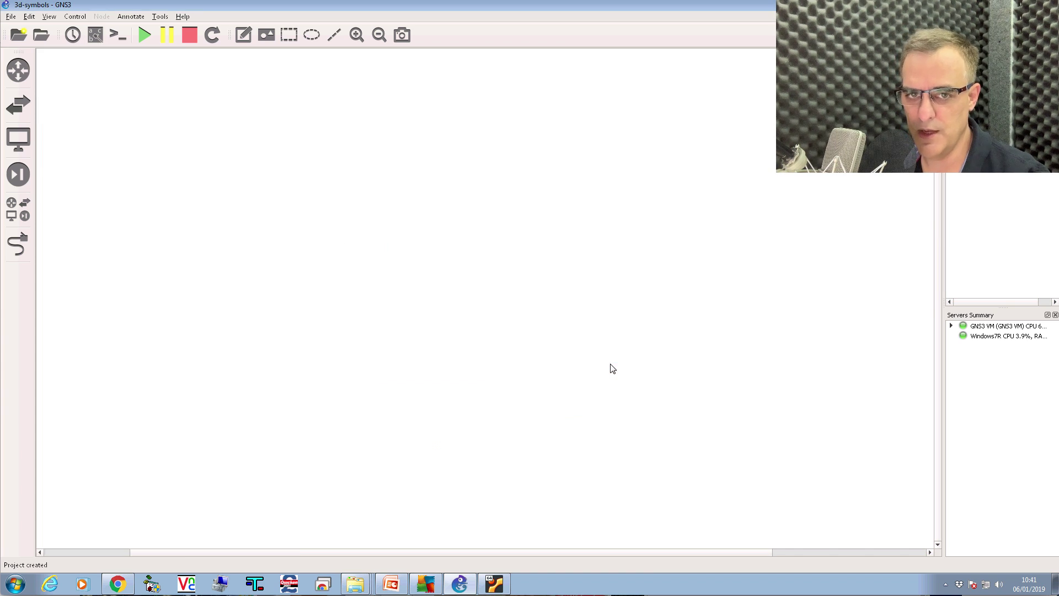
{"action": "left_click", "coordinate": [24, 76]}
{"action": "left_click", "coordinate": [108, 119]}
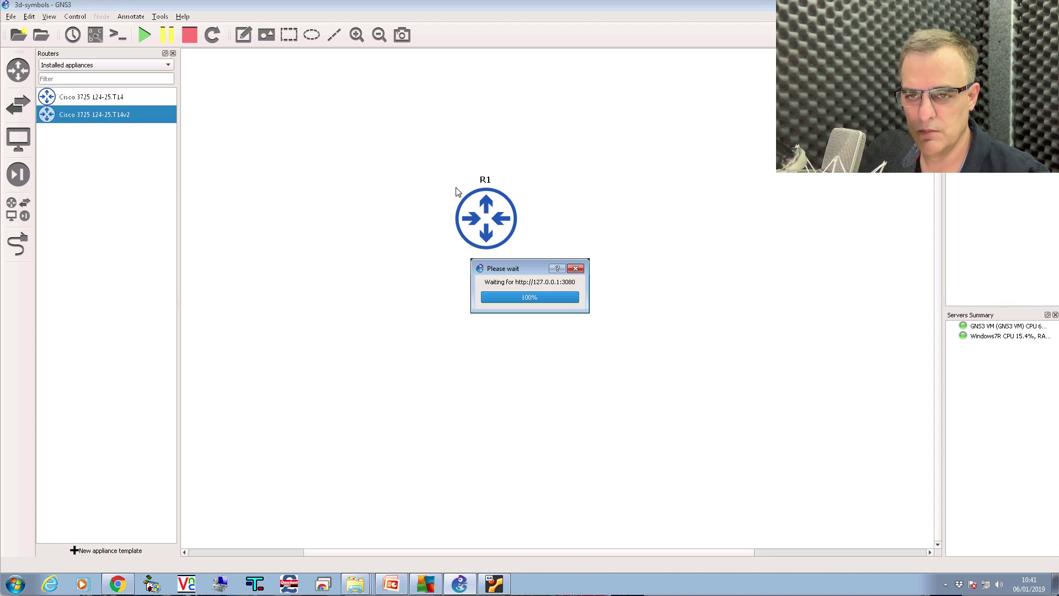
Search R1's symbol library for 'router' and preview the dark 256 px and 64 px symbols.
{"action": "right_click", "coordinate": [488, 210]}
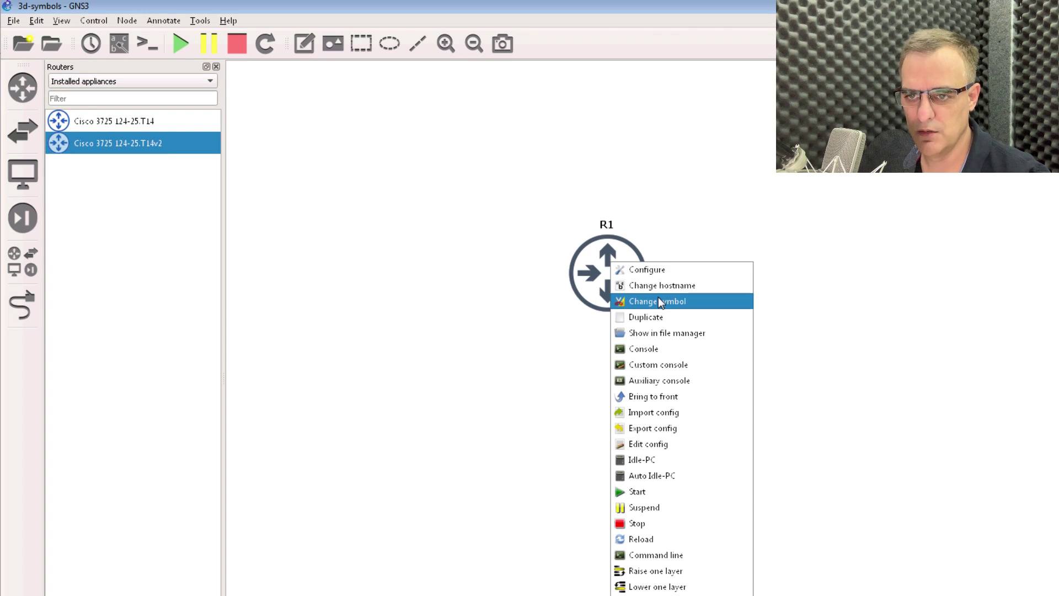
{"action": "left_click", "coordinate": [634, 301]}
{"action": "left_click", "coordinate": [613, 267]}
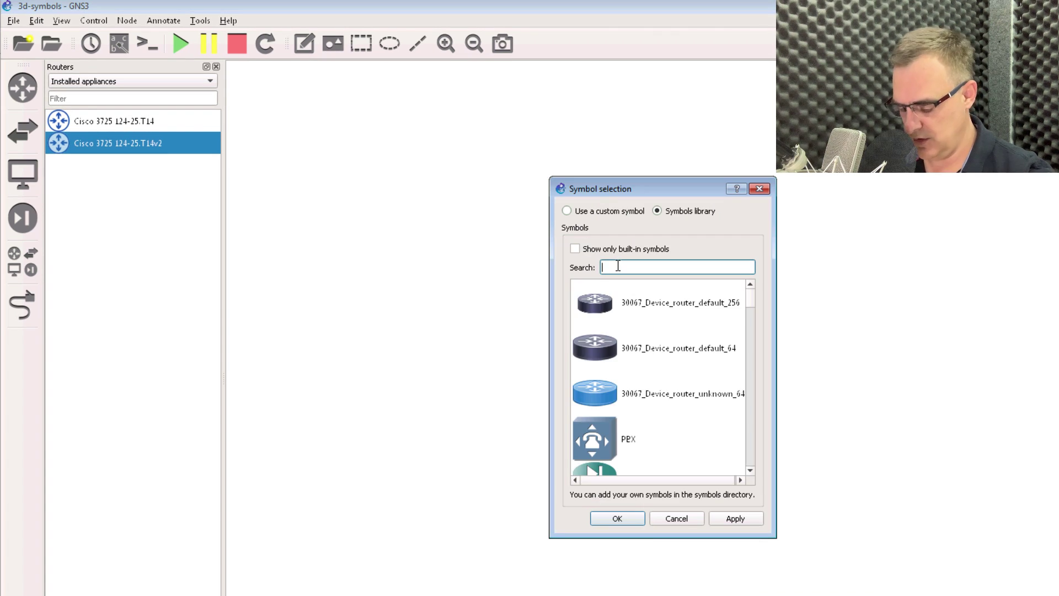
{"action": "type", "text": "rotuer"}
{"action": "key", "text": "BackSpace"}
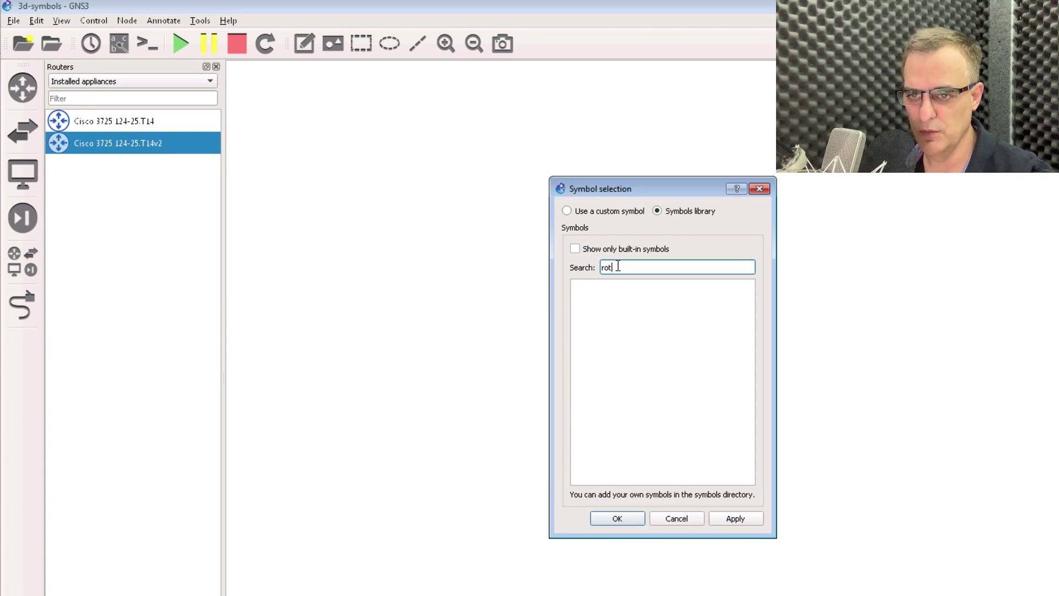
{"action": "key", "text": "BackSpace"}
{"action": "type", "text": "uter"}
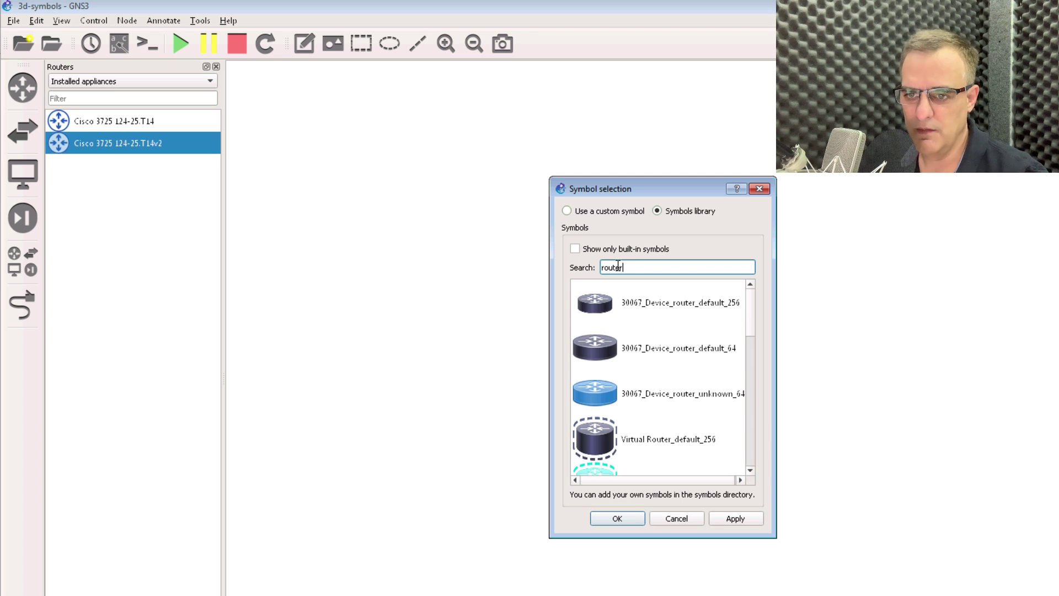
{"action": "left_click", "coordinate": [665, 305]}
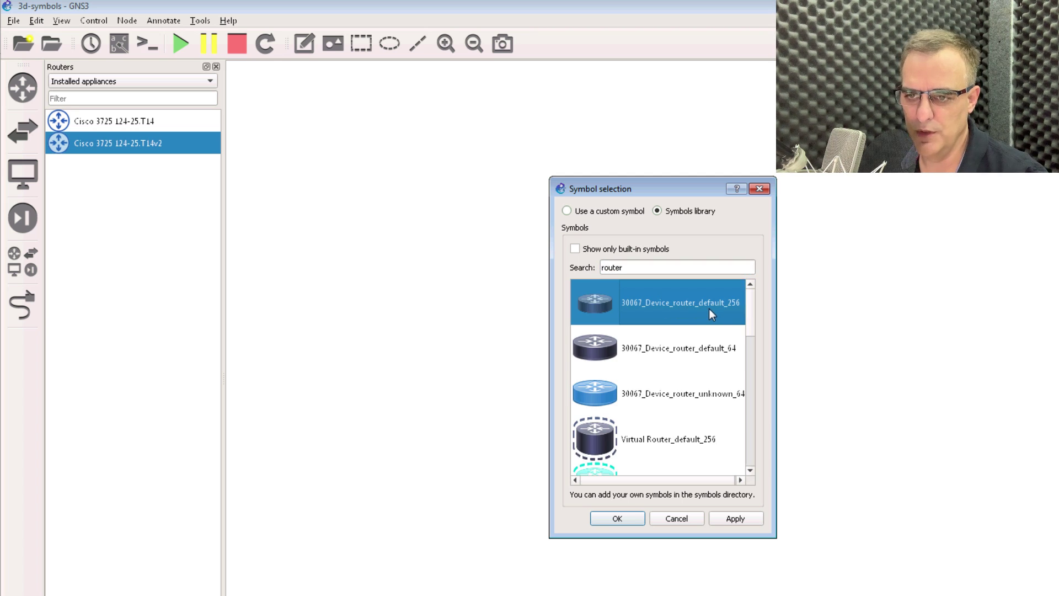
{"action": "left_click", "coordinate": [689, 355]}
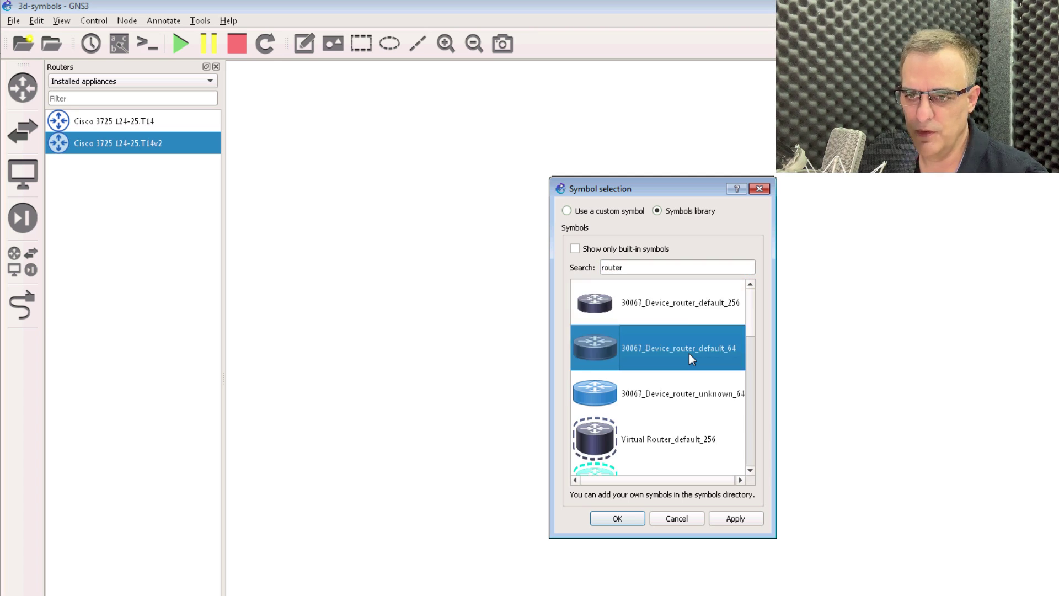
{"action": "left_click", "coordinate": [682, 310]}
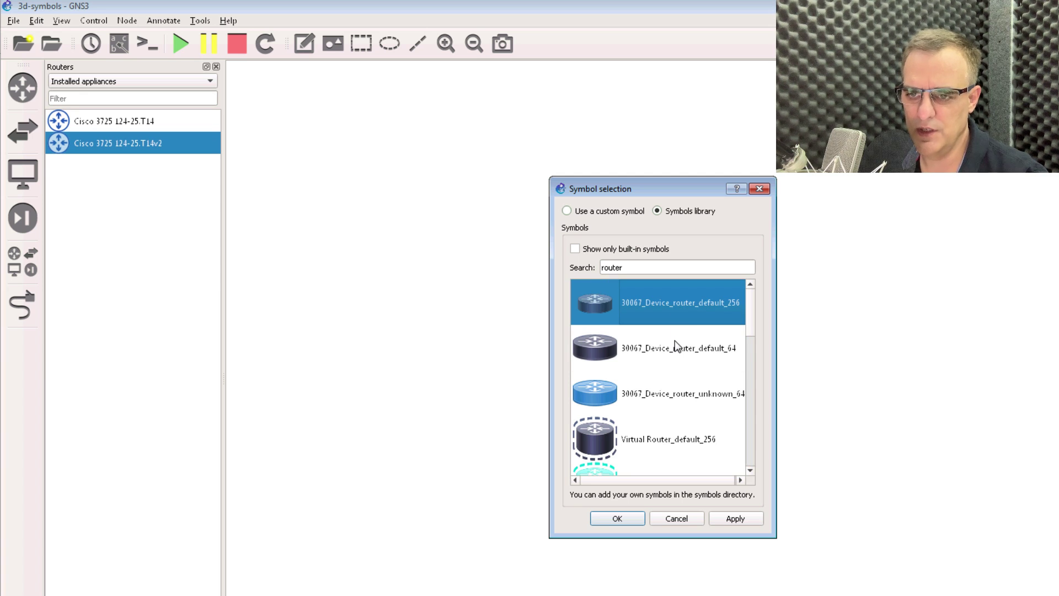
Set R1's custom symbol to the orange 30067_Device_router_major_64.png image.
{"action": "left_click", "coordinate": [580, 214]}
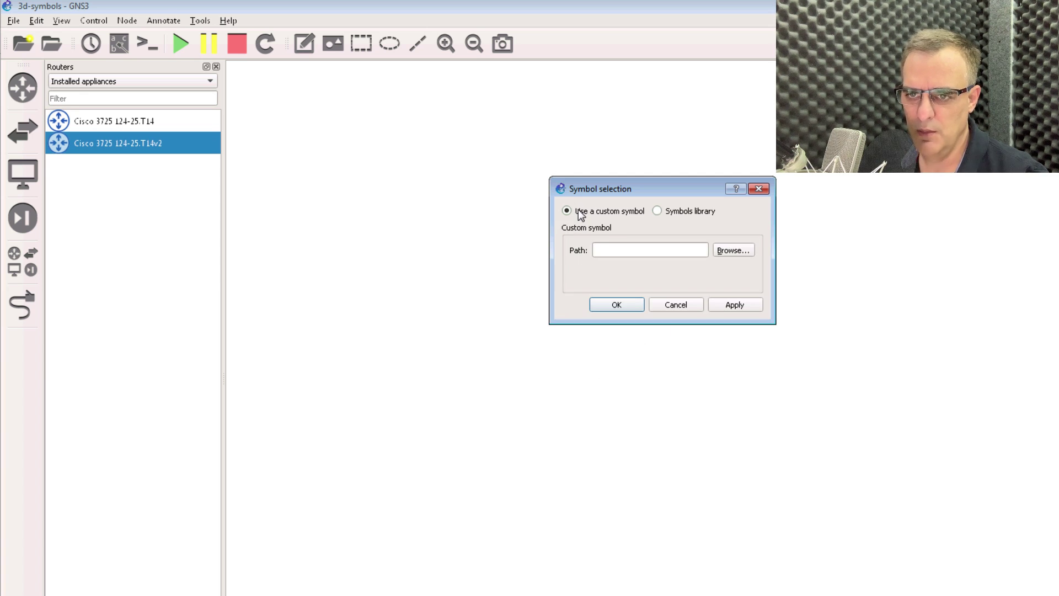
{"action": "left_click", "coordinate": [747, 250]}
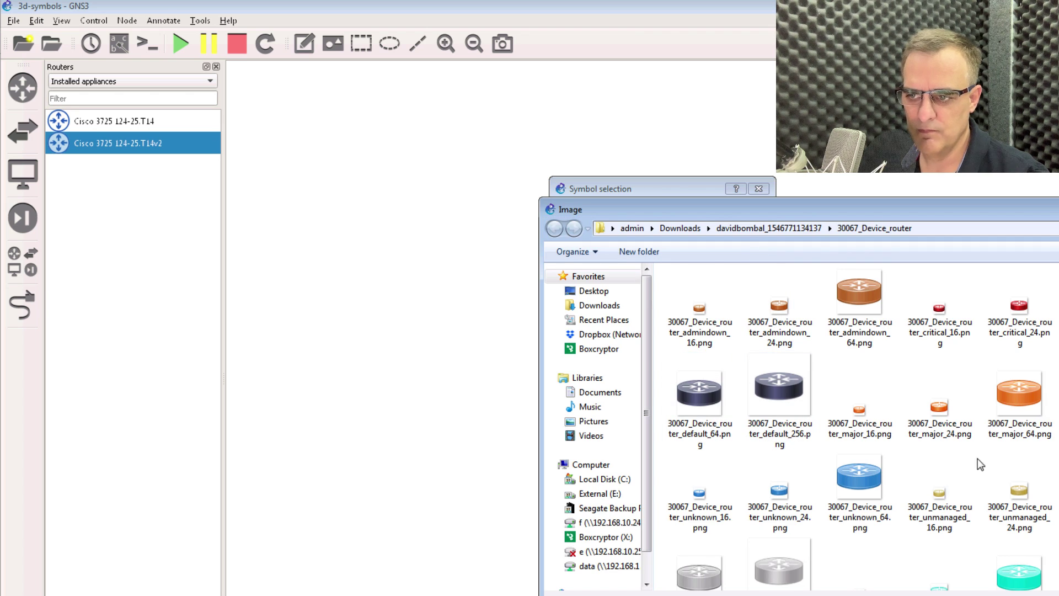
{"action": "left_click", "coordinate": [1008, 399]}
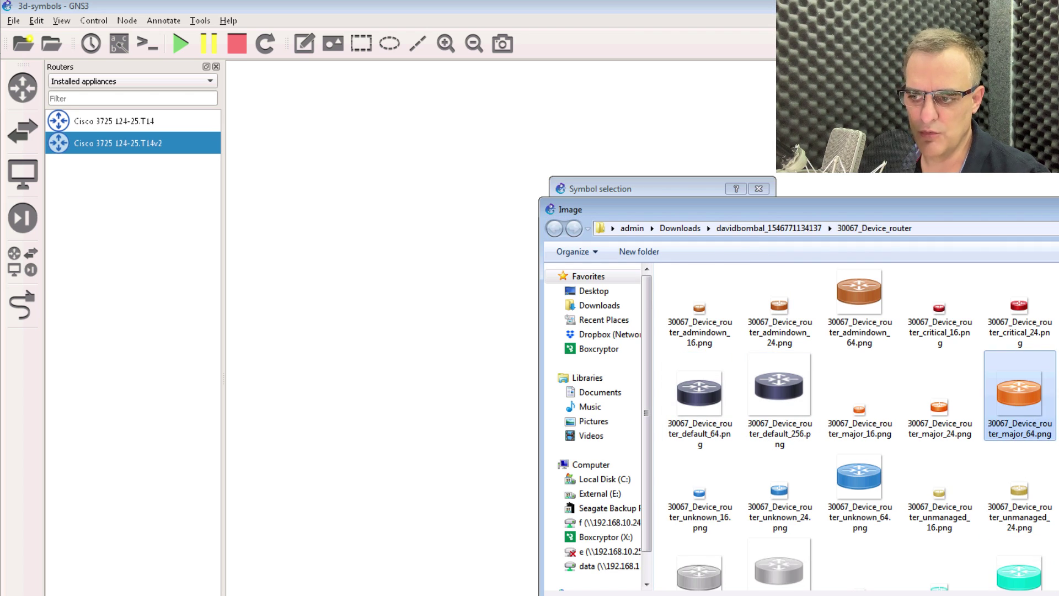
{"action": "double_click", "coordinate": [1009, 400]}
{"action": "left_click", "coordinate": [613, 305]}
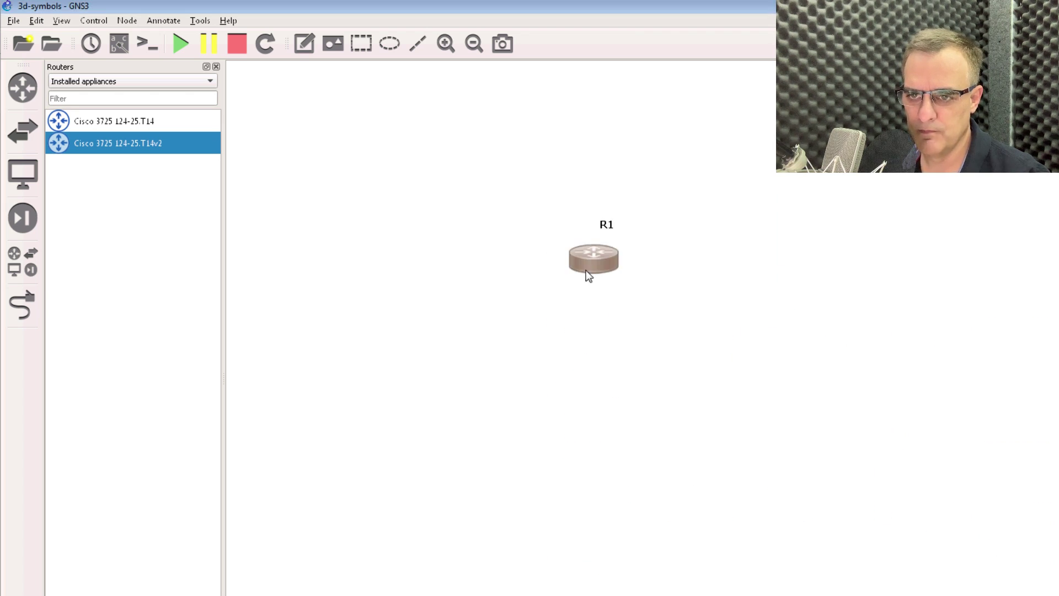
Place a second router, R2, to the right of R1 and zoom in on both.
{"action": "right_click", "coordinate": [558, 255]}
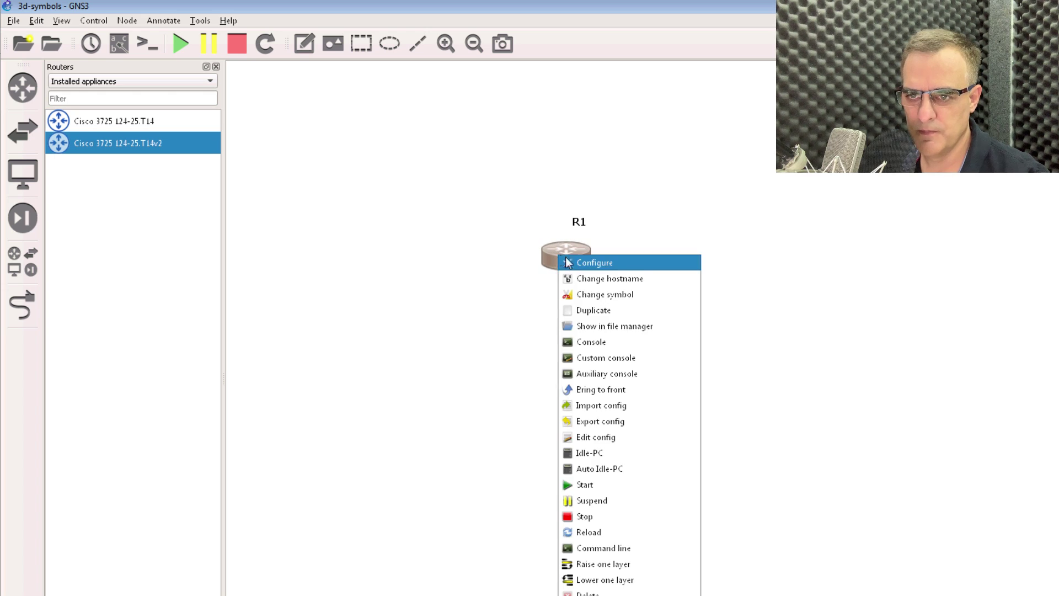
{"action": "left_click", "coordinate": [265, 196]}
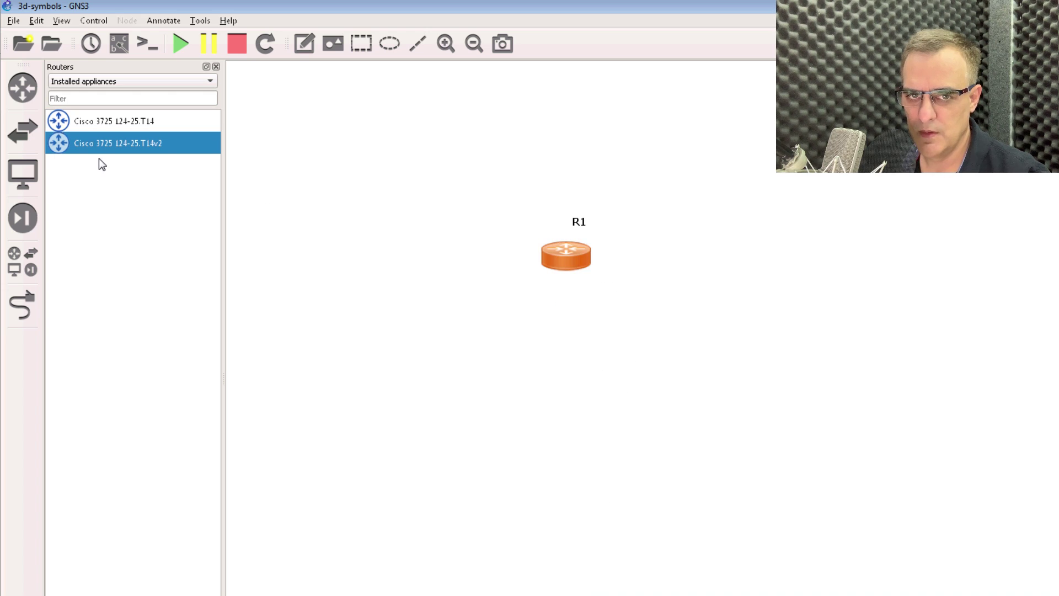
{"action": "left_click_drag", "start_coordinate": [792, 242], "coordinate": [793, 242]}
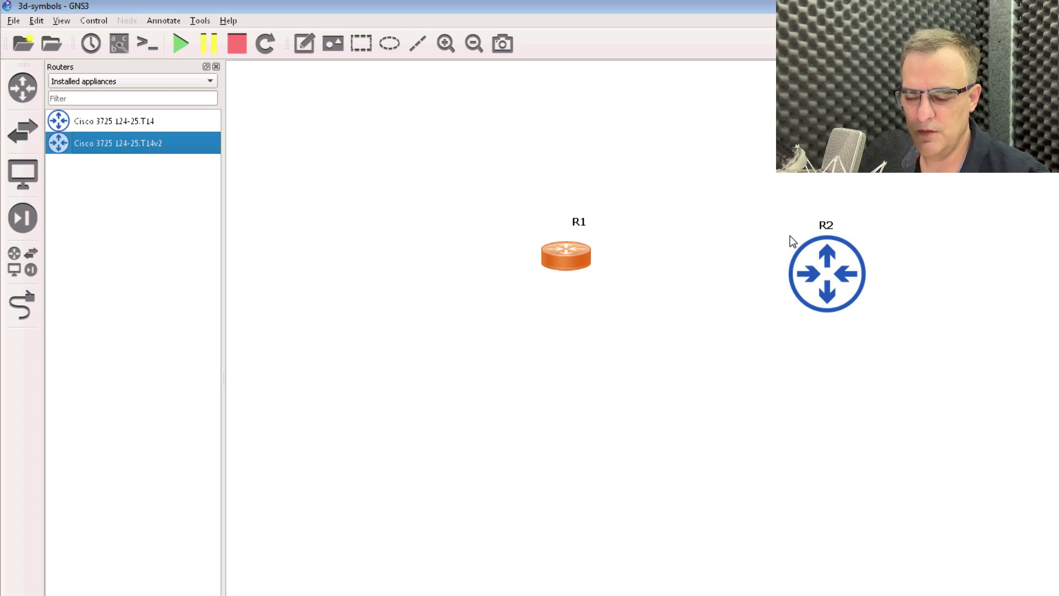
{"action": "right_click", "coordinate": [827, 255]}
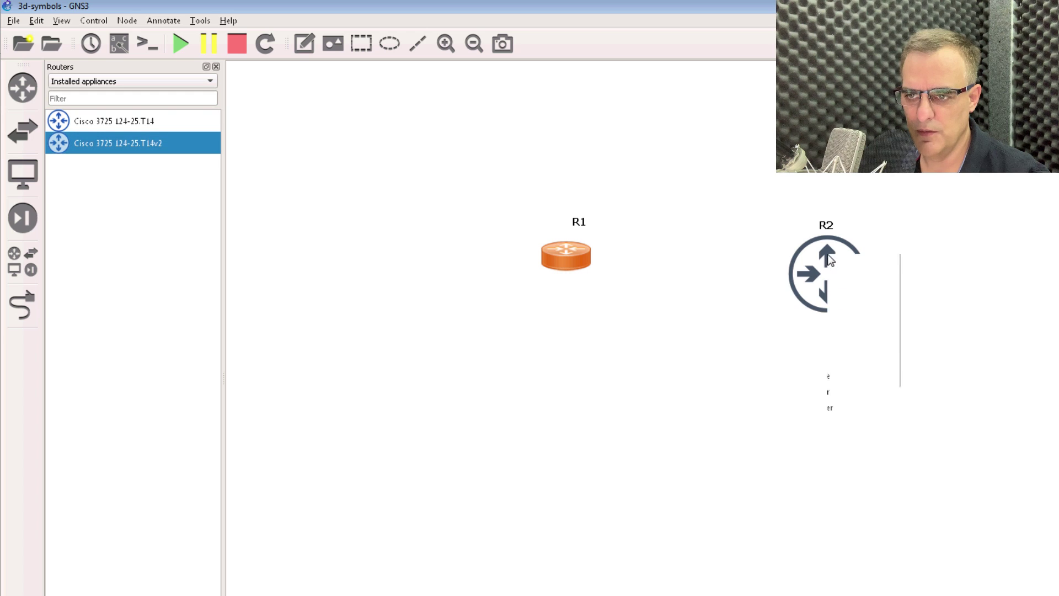
{"action": "left_click", "coordinate": [805, 278]}
{"action": "left_click_drag", "start_coordinate": [821, 277], "coordinate": [697, 250]}
{"action": "left_click", "coordinate": [445, 43]}
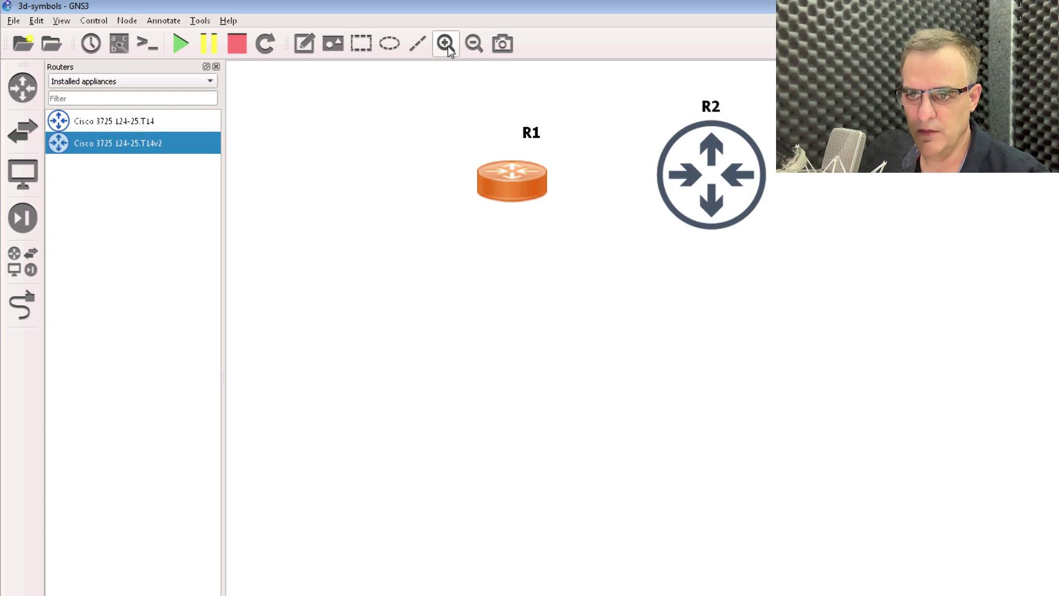
Give R2 the custom symbol 30067_Device_router_major_16.png and move it further down.
{"action": "right_click", "coordinate": [703, 172]}
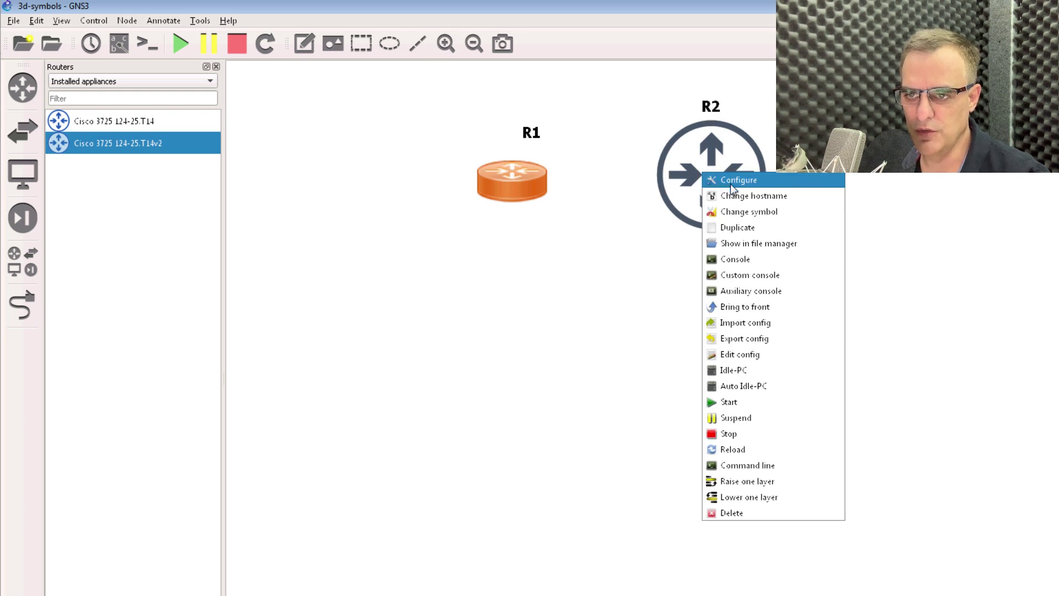
{"action": "left_click", "coordinate": [752, 214]}
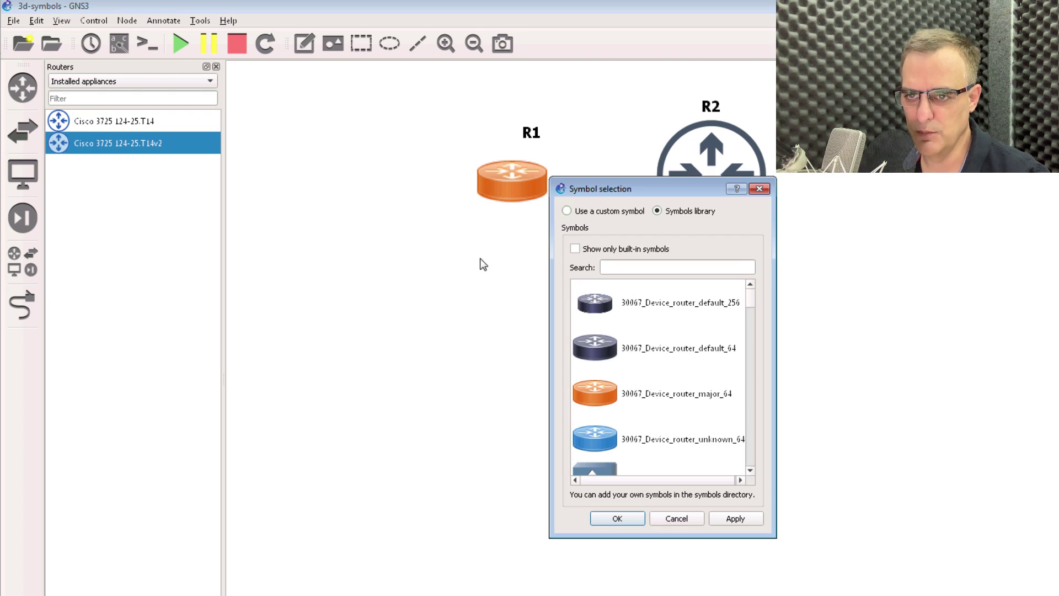
{"action": "left_click", "coordinate": [580, 214]}
{"action": "left_click", "coordinate": [732, 250]}
{"action": "left_click", "coordinate": [868, 415]}
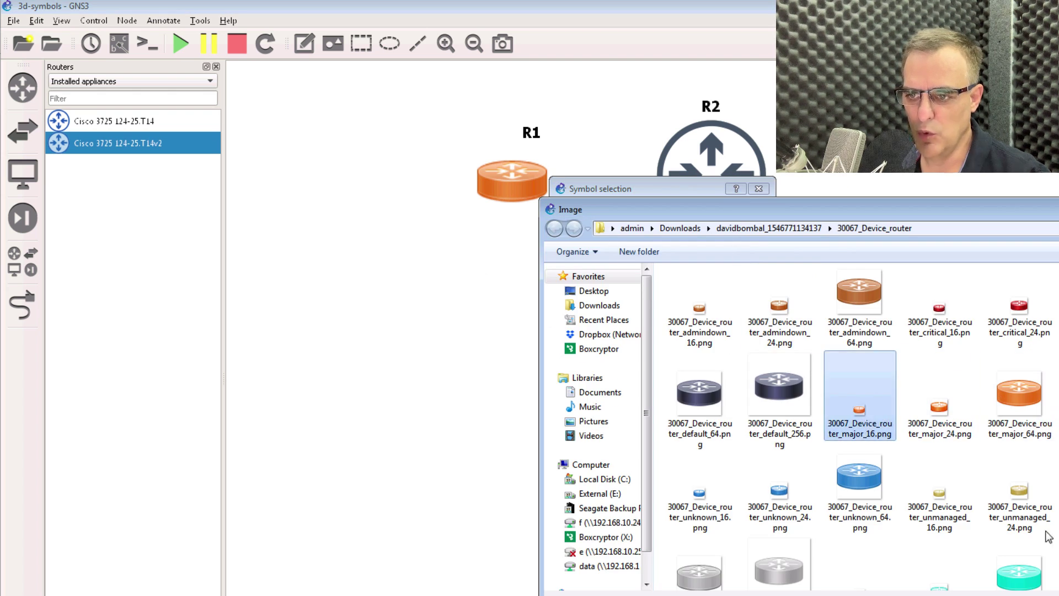
{"action": "key", "text": "Return"}
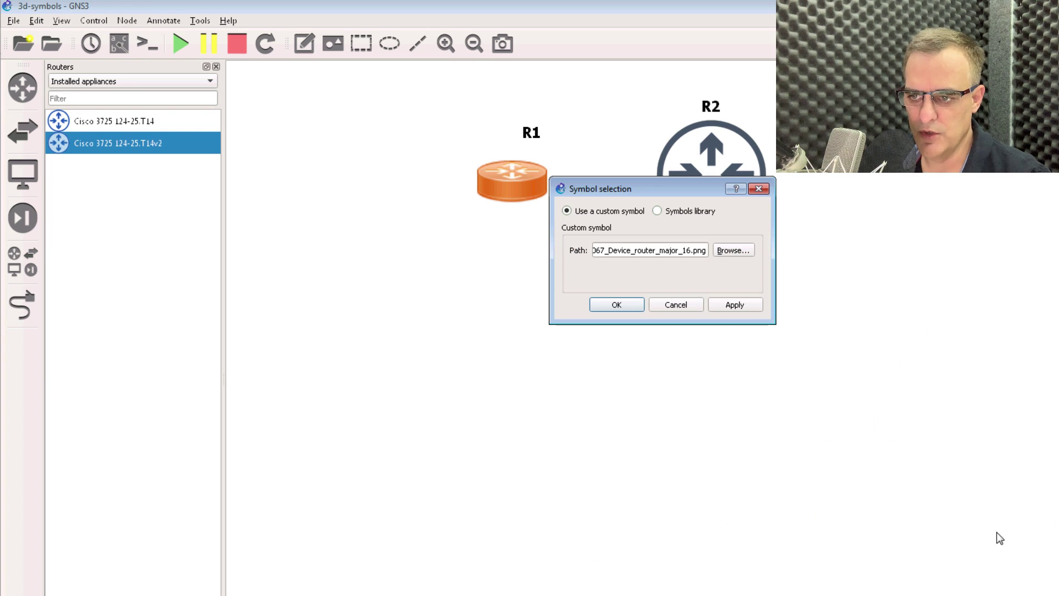
{"action": "left_click", "coordinate": [606, 309]}
{"action": "left_click_drag", "start_coordinate": [664, 141], "coordinate": [667, 219]}
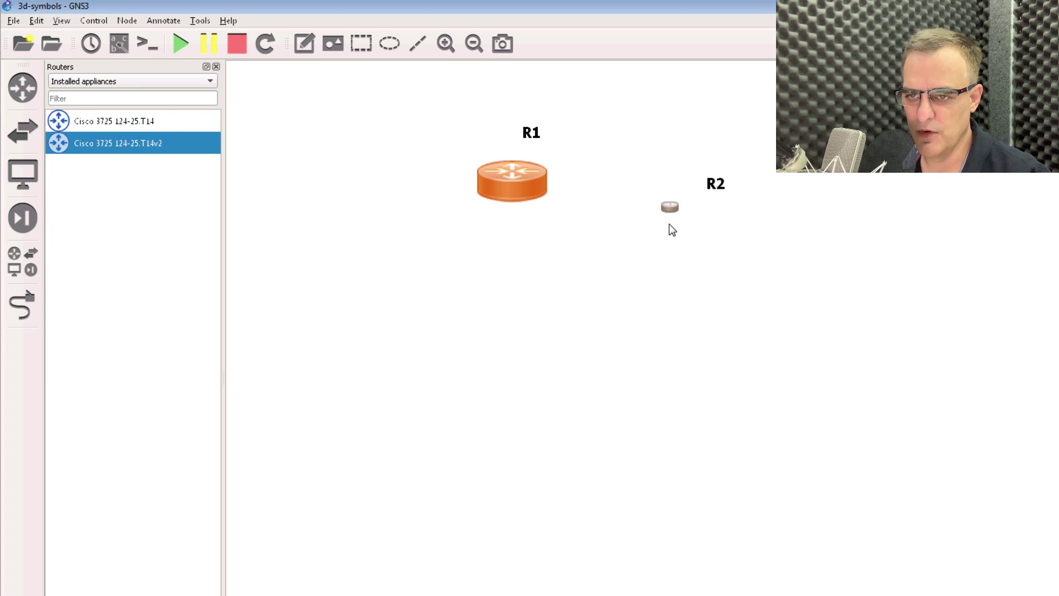
Replace R2's symbol with the blue 30067_Device_router_unknown_24.png image.
{"action": "right_click", "coordinate": [669, 206]}
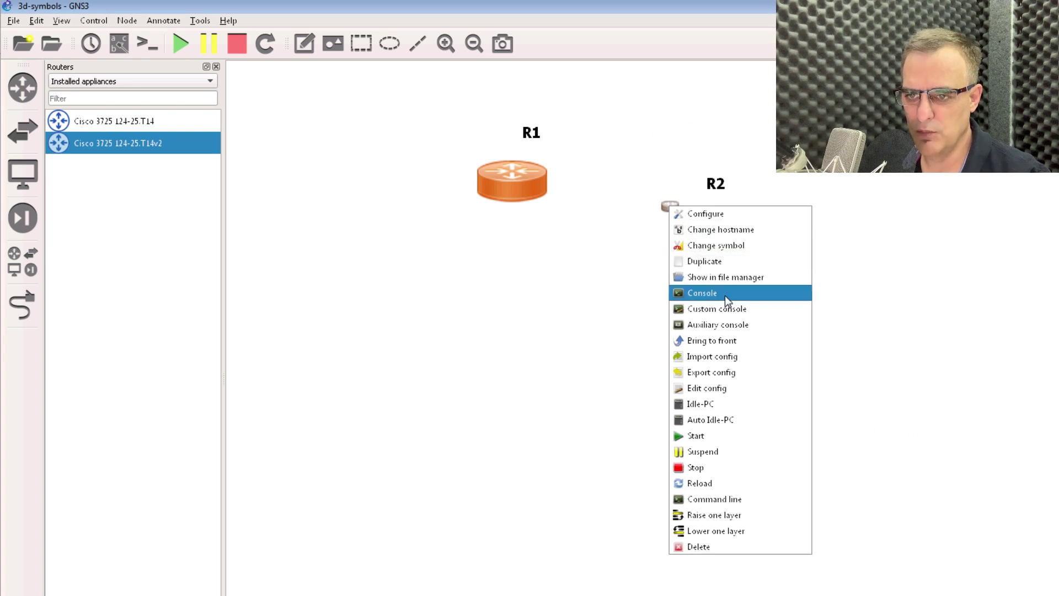
{"action": "left_click", "coordinate": [716, 246]}
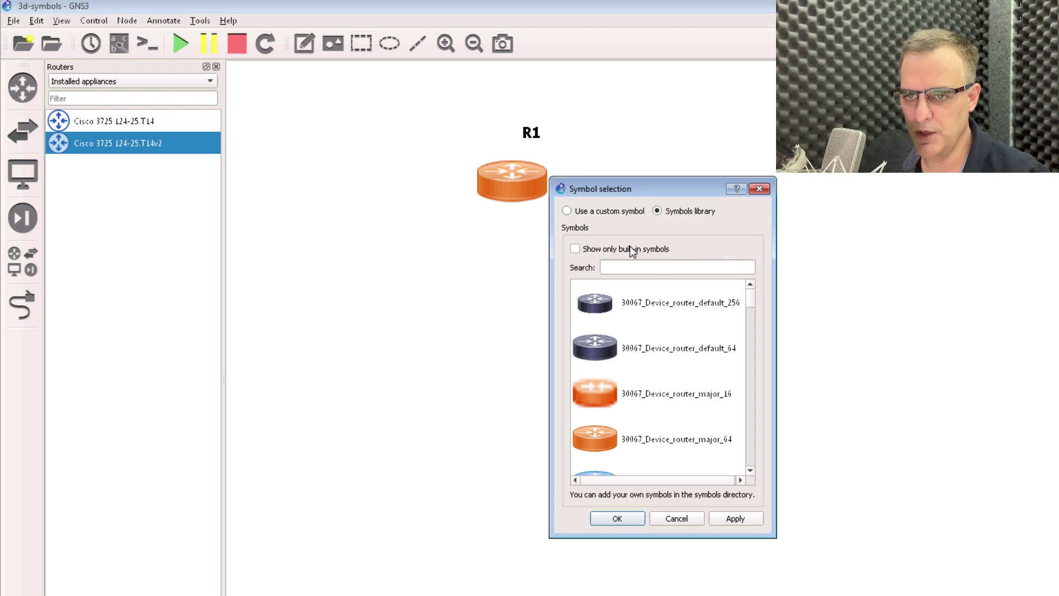
{"action": "left_click", "coordinate": [586, 210]}
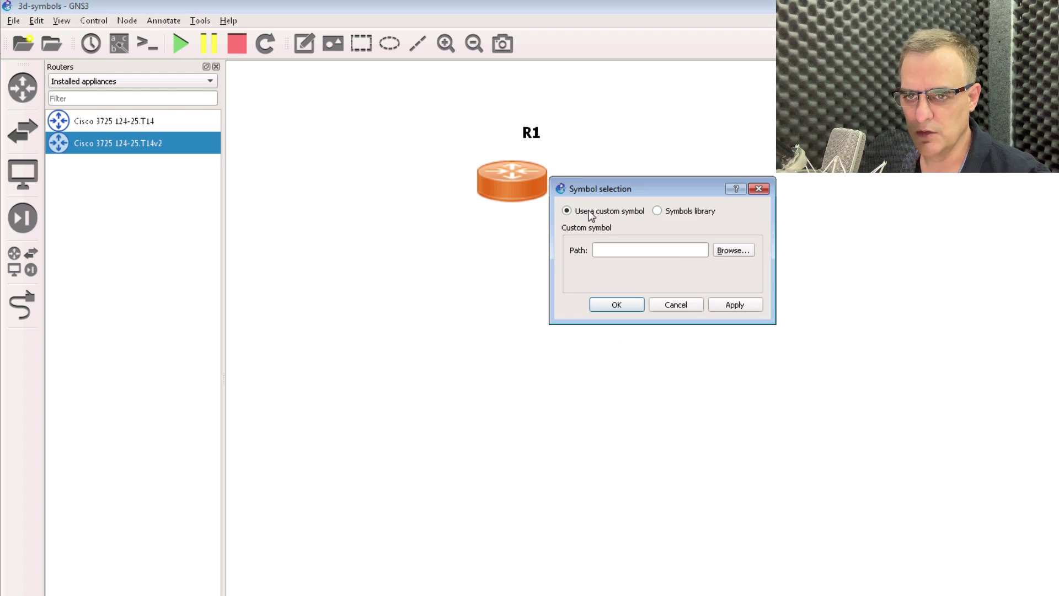
{"action": "left_click", "coordinate": [720, 251]}
{"action": "left_click", "coordinate": [941, 408]}
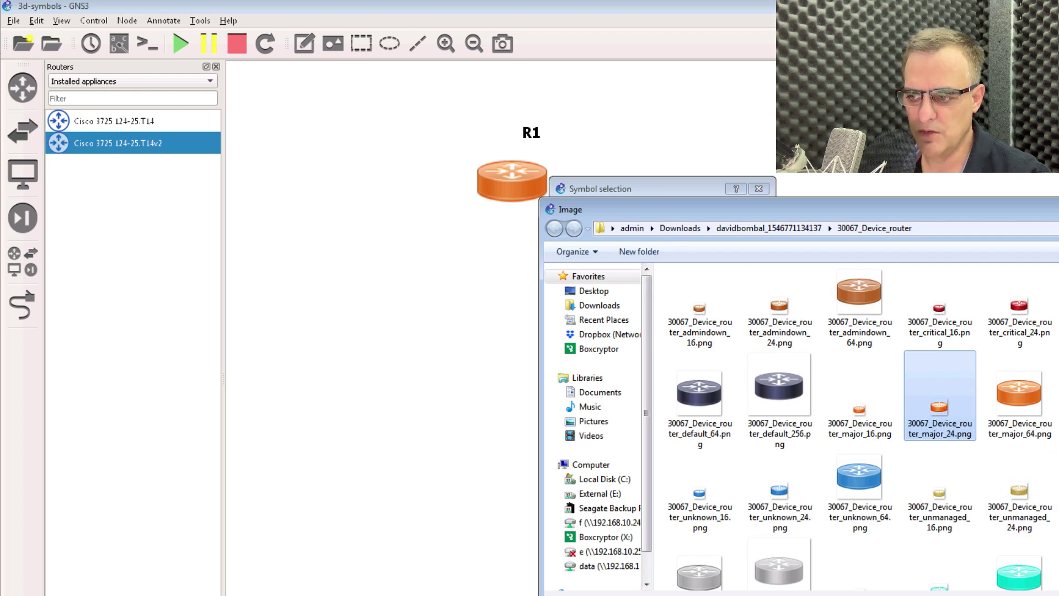
{"action": "left_click", "coordinate": [783, 503]}
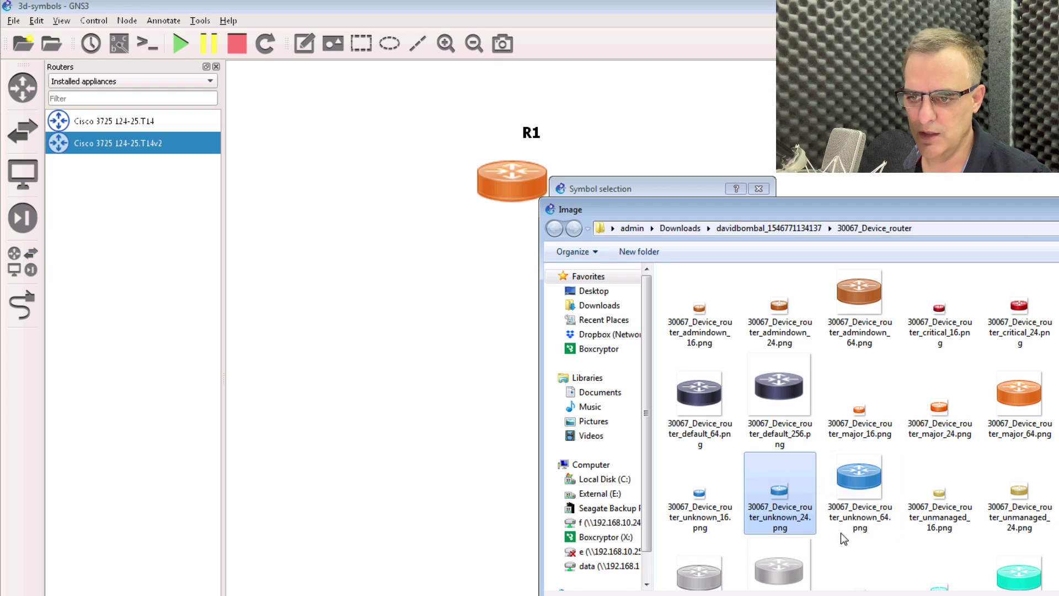
{"action": "double_click", "coordinate": [779, 496]}
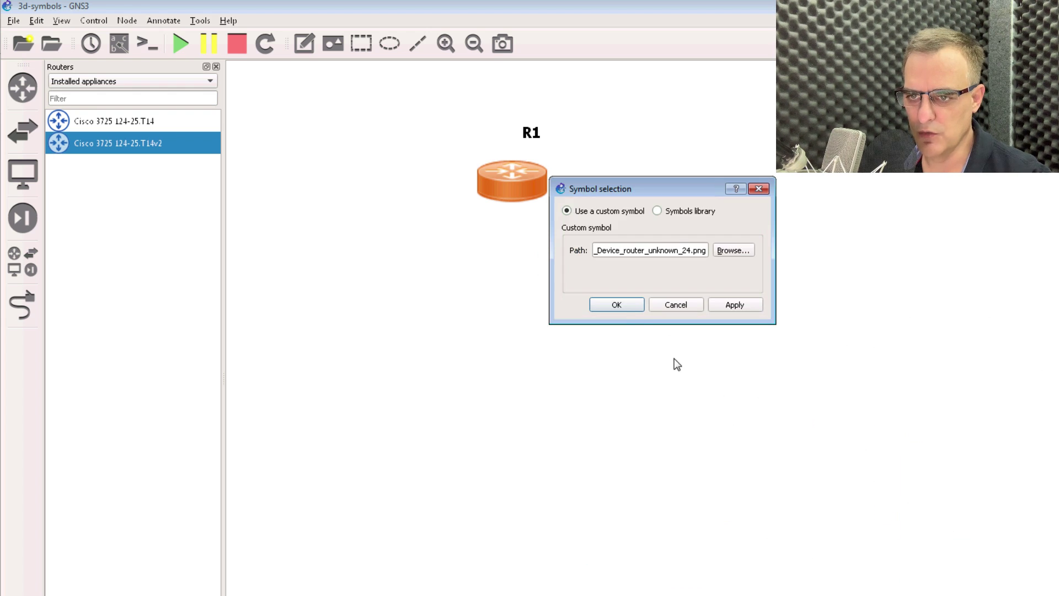
{"action": "left_click", "coordinate": [616, 305]}
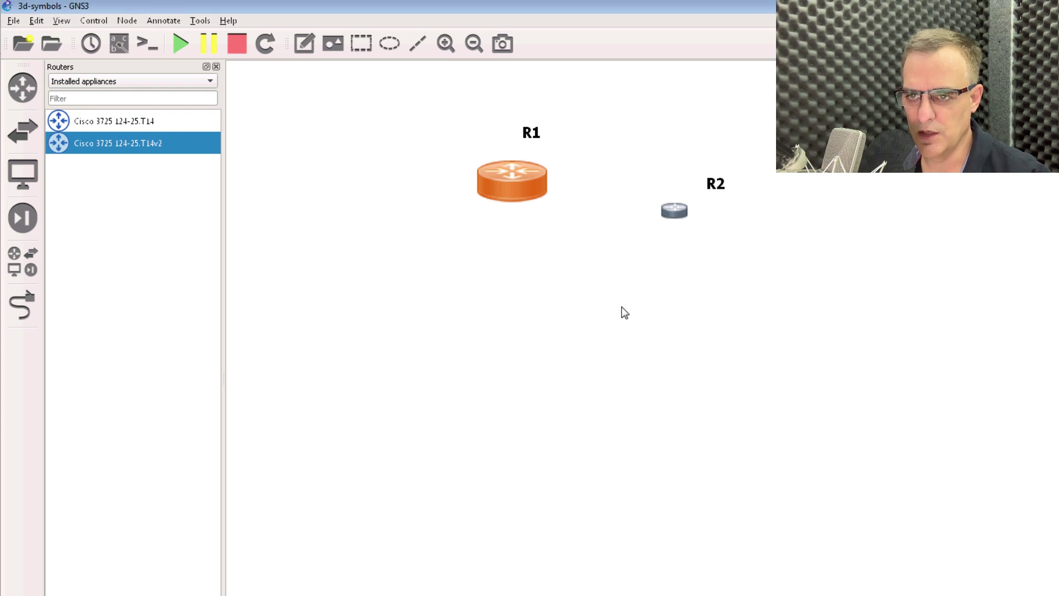
Reposition R1 and R2, then give R1 a large dark 3D router custom image.
{"action": "left_click", "coordinate": [445, 43]}
{"action": "left_click_drag", "start_coordinate": [440, 154], "coordinate": [571, 247]}
{"action": "left_click_drag", "start_coordinate": [683, 157], "coordinate": [745, 290]}
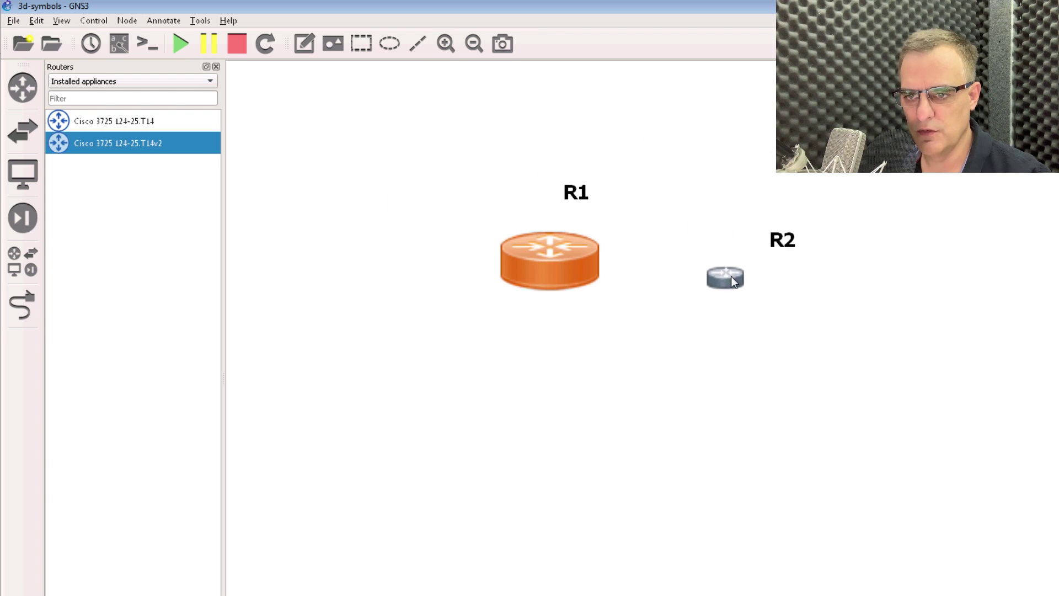
{"action": "right_click", "coordinate": [569, 263]}
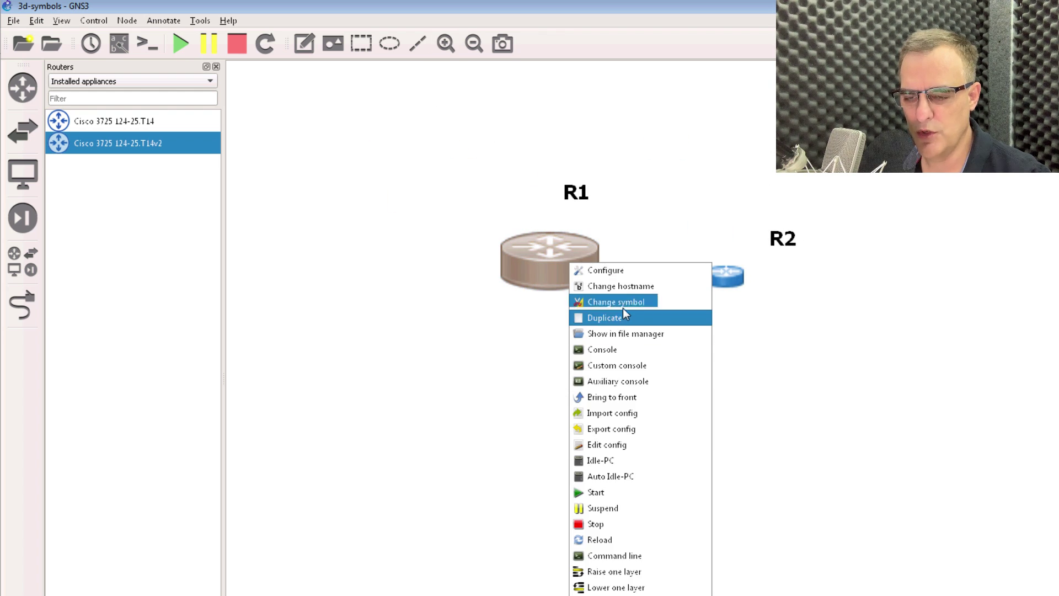
{"action": "left_click", "coordinate": [622, 301]}
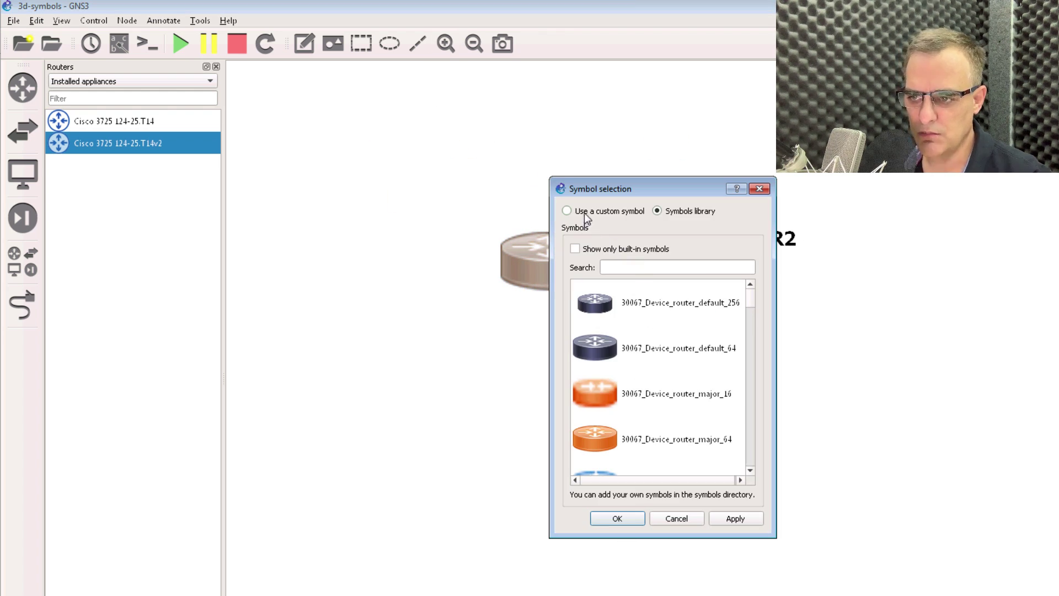
{"action": "left_click", "coordinate": [584, 214]}
{"action": "left_click", "coordinate": [735, 249]}
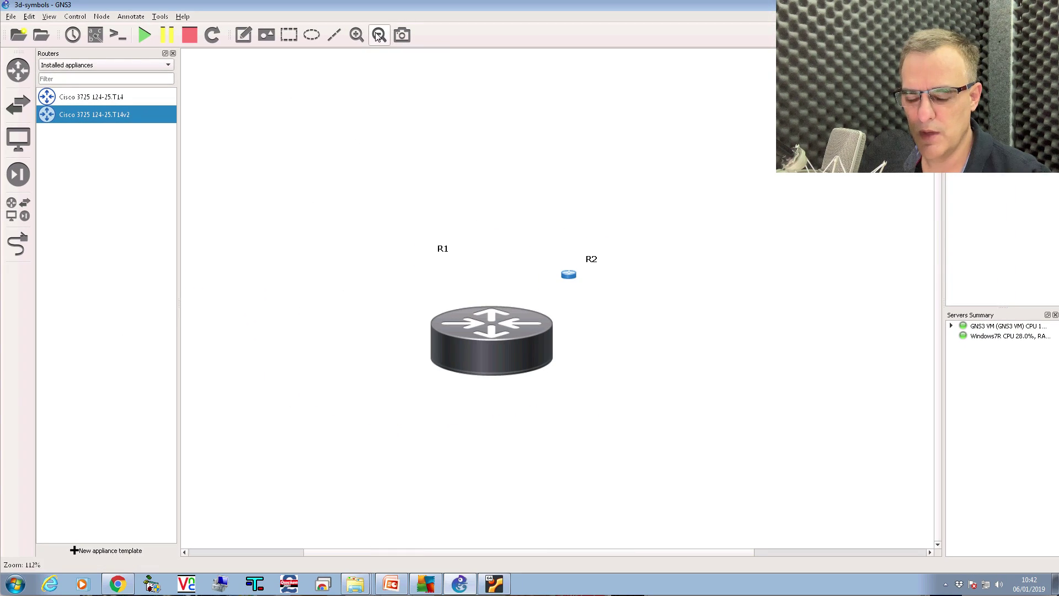
Move R1's label to the router's left and R2 up and to the right.
{"action": "left_click_drag", "start_coordinate": [448, 251], "coordinate": [403, 332]}
{"action": "double_click", "coordinate": [403, 333]}
{"action": "left_click", "coordinate": [570, 309]}
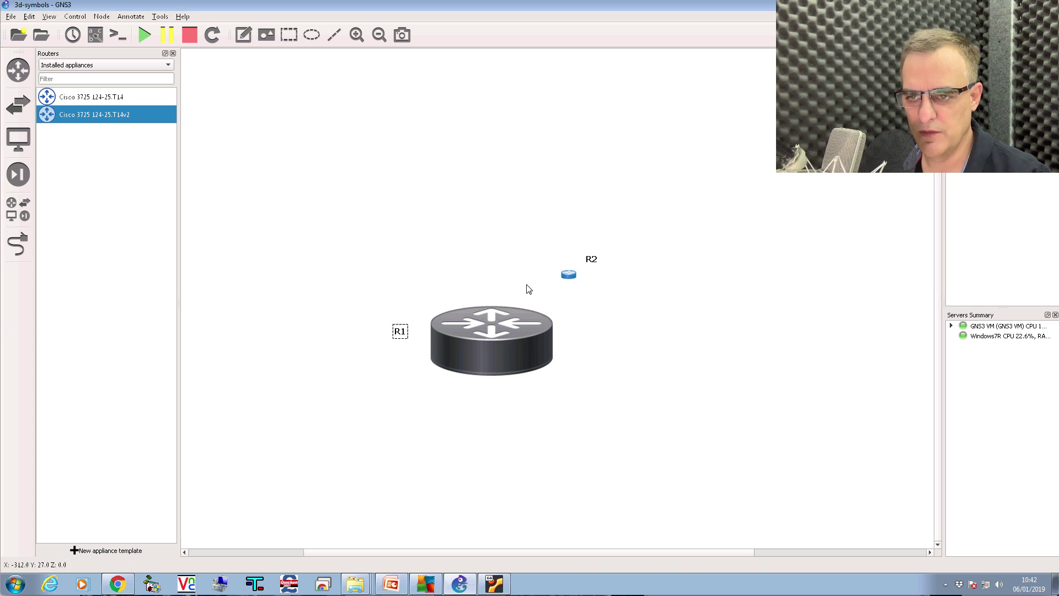
{"action": "left_click_drag", "start_coordinate": [576, 274], "coordinate": [624, 197]}
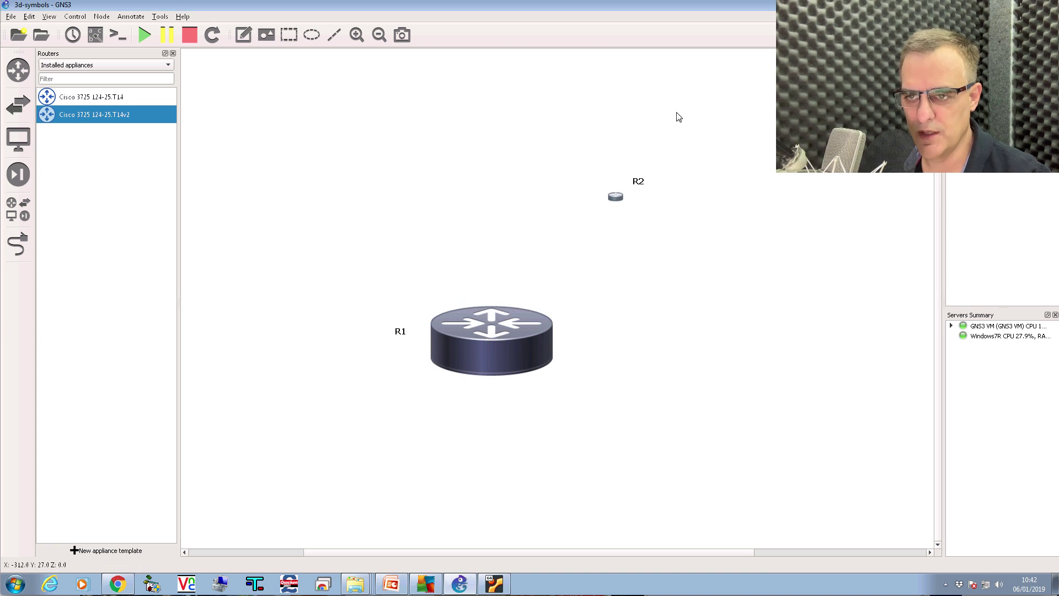
{"action": "right_click", "coordinate": [616, 197]}
{"action": "left_click", "coordinate": [501, 199]}
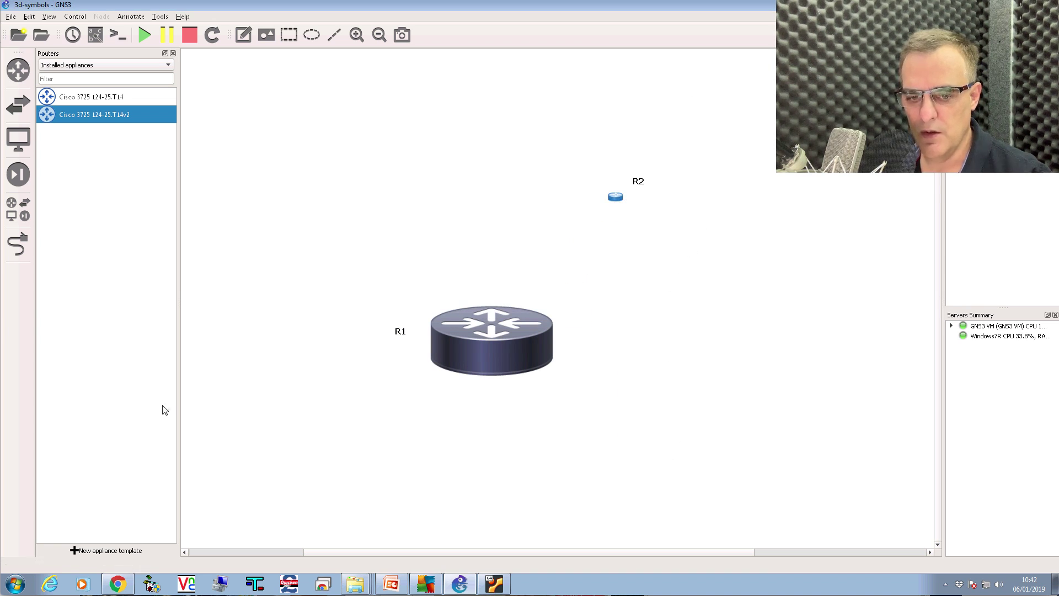
{"action": "right_click", "coordinate": [354, 583]}
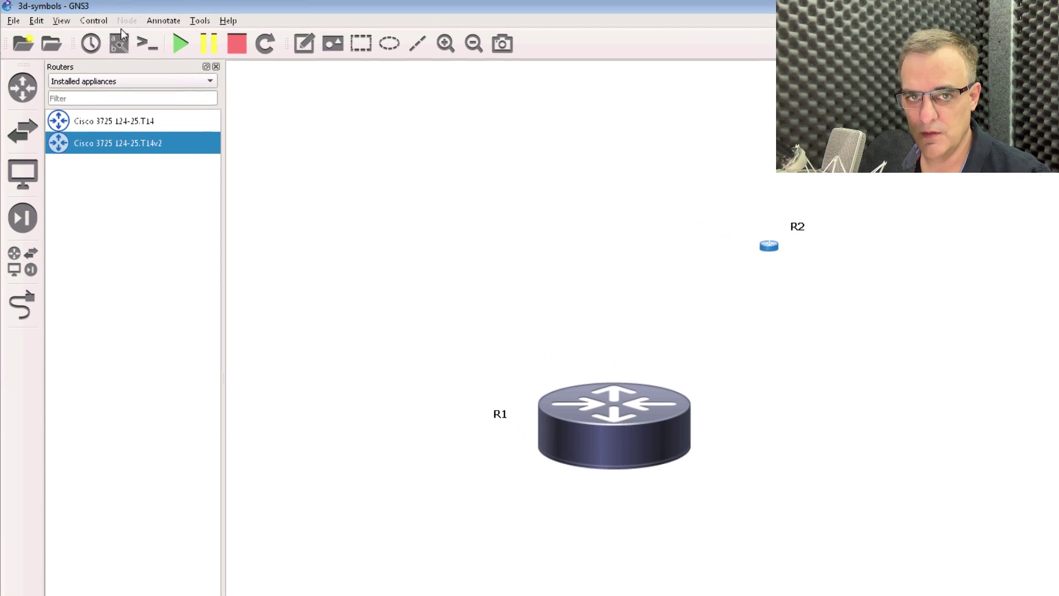
{"action": "left_click", "coordinate": [94, 20]}
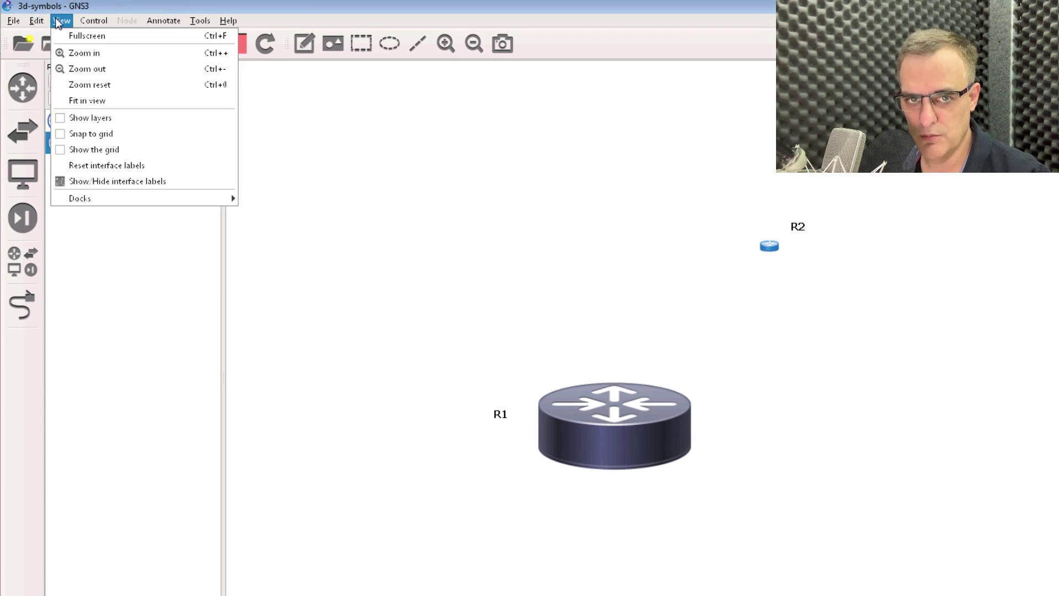
Copy the My symbols path, C:\Users\admin\GNS3\symbols, from GNS3's General preferences.
{"action": "mouse_move", "coordinate": [43, 23]}
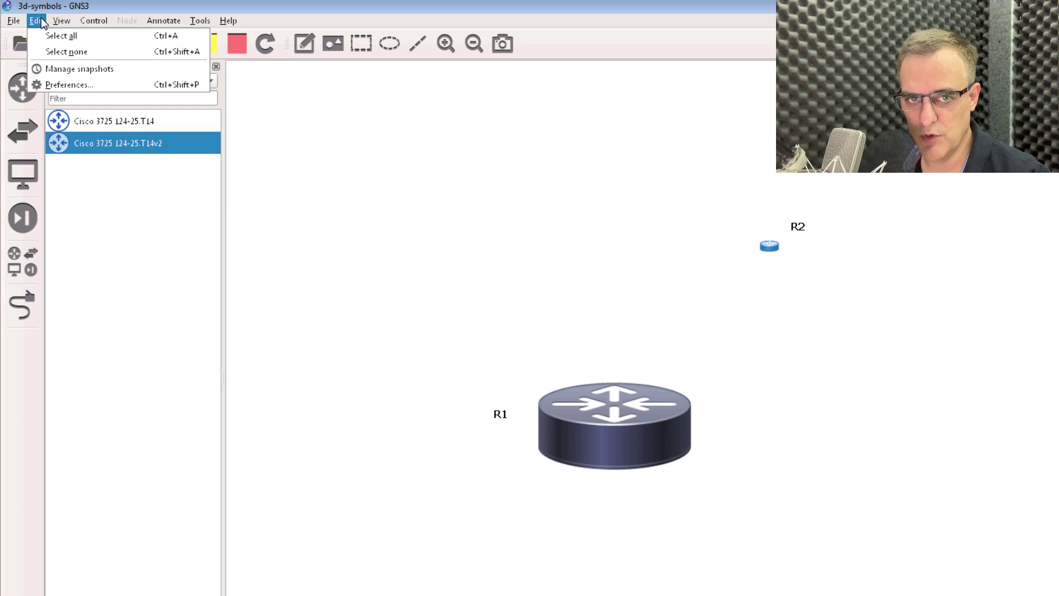
{"action": "left_click", "coordinate": [81, 86]}
{"action": "left_click_drag", "start_coordinate": [541, 321], "coordinate": [379, 306]}
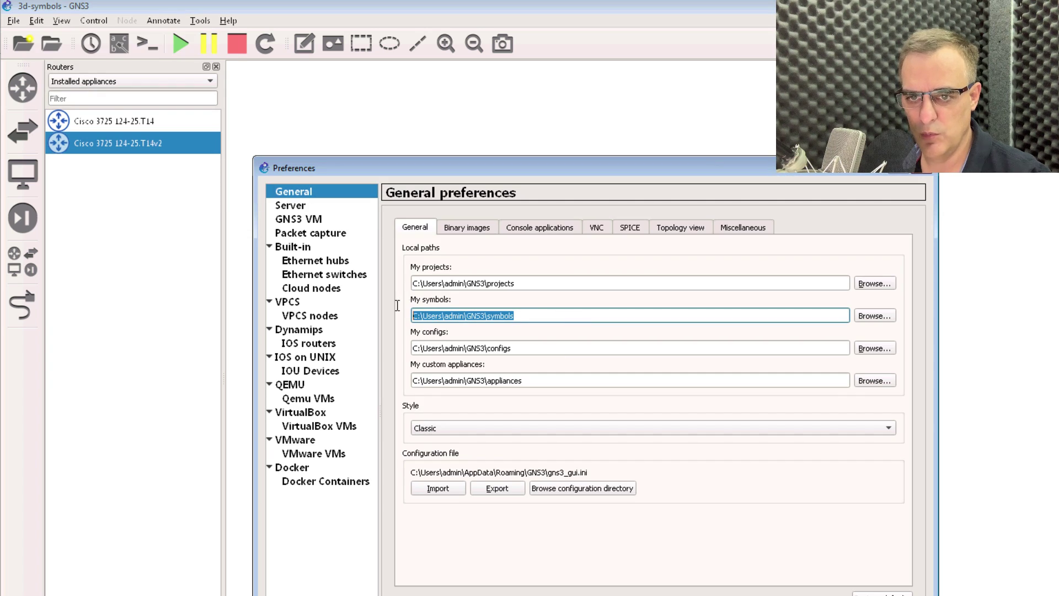
{"action": "right_click", "coordinate": [432, 322]}
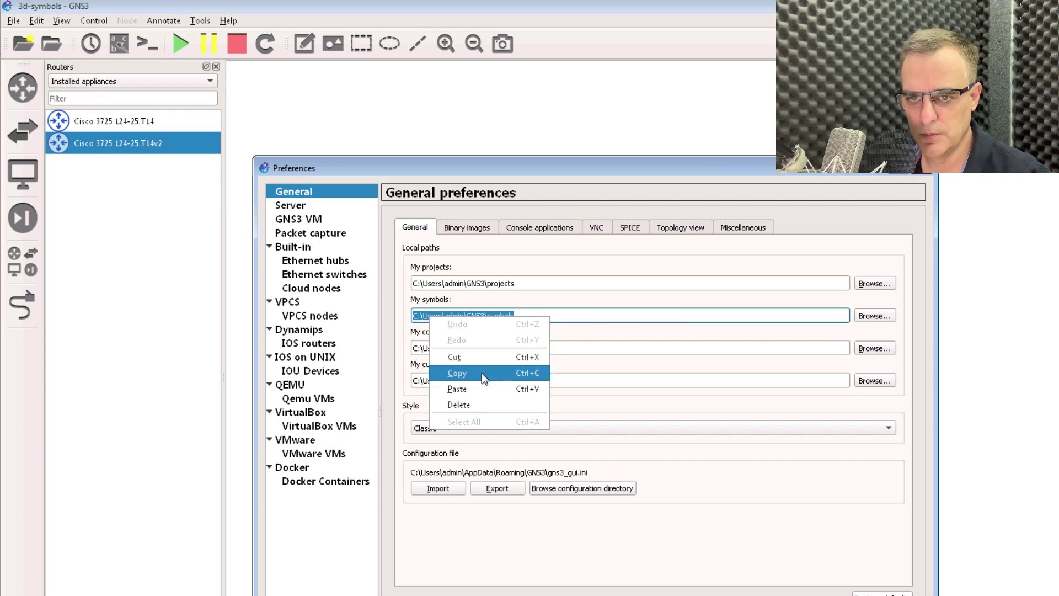
{"action": "left_click", "coordinate": [481, 372]}
{"action": "key", "text": "alt+Tab"}
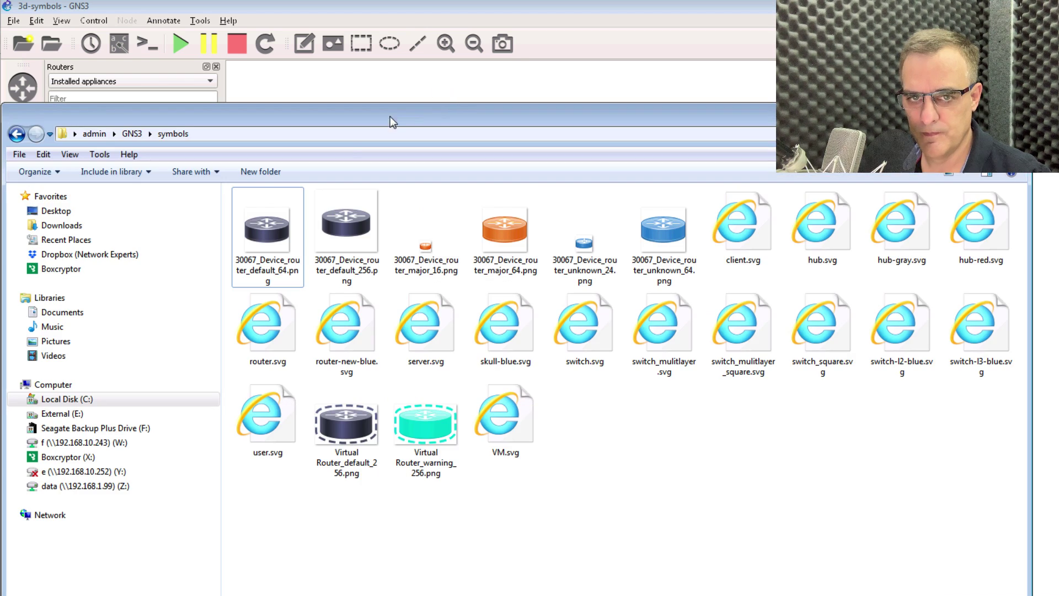
Browse the C:\Users\admin\GNS3\symbols folder and step through the router_default PNG images.
{"action": "left_click", "coordinate": [345, 134]}
{"action": "key", "text": "Escape"}
{"action": "left_click", "coordinate": [307, 133]}
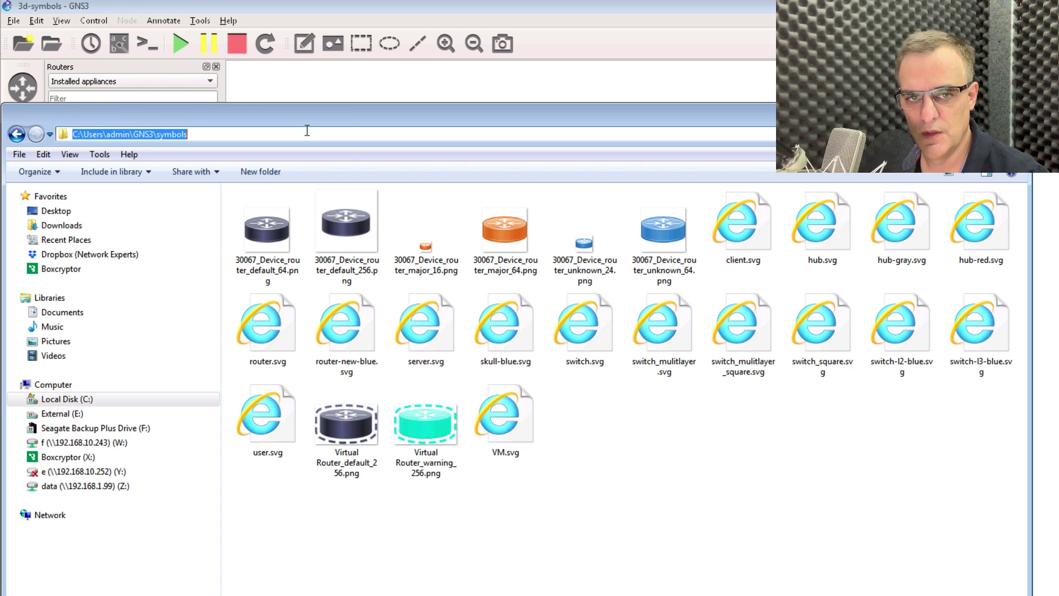
{"action": "left_click", "coordinate": [652, 417]}
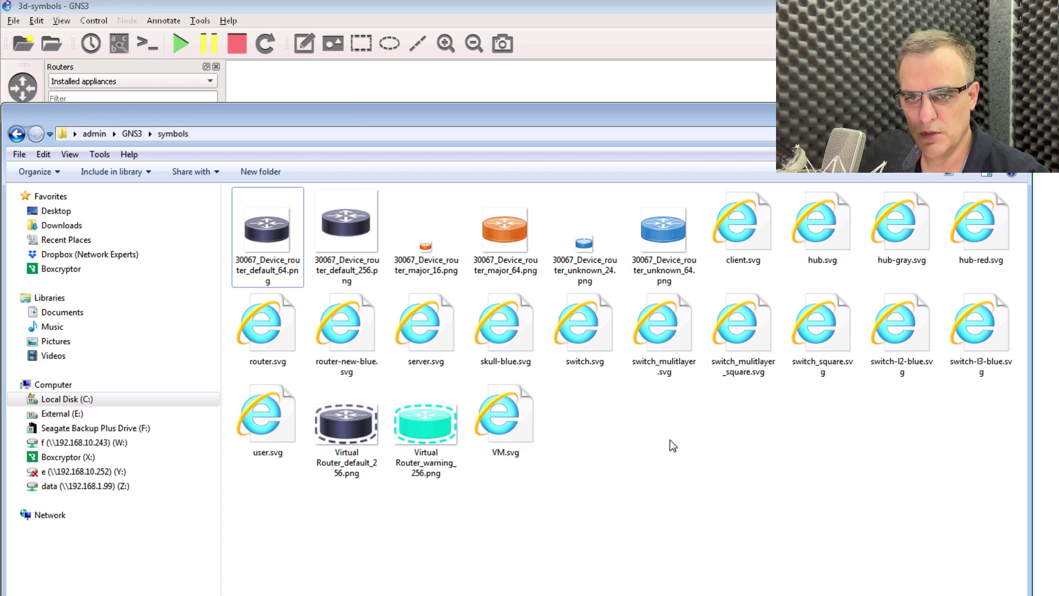
{"action": "left_click", "coordinate": [335, 230]}
{"action": "key", "text": "Right"}
{"action": "key", "text": "Right"}
{"action": "key", "text": "Right"}
{"action": "key", "text": "Right"}
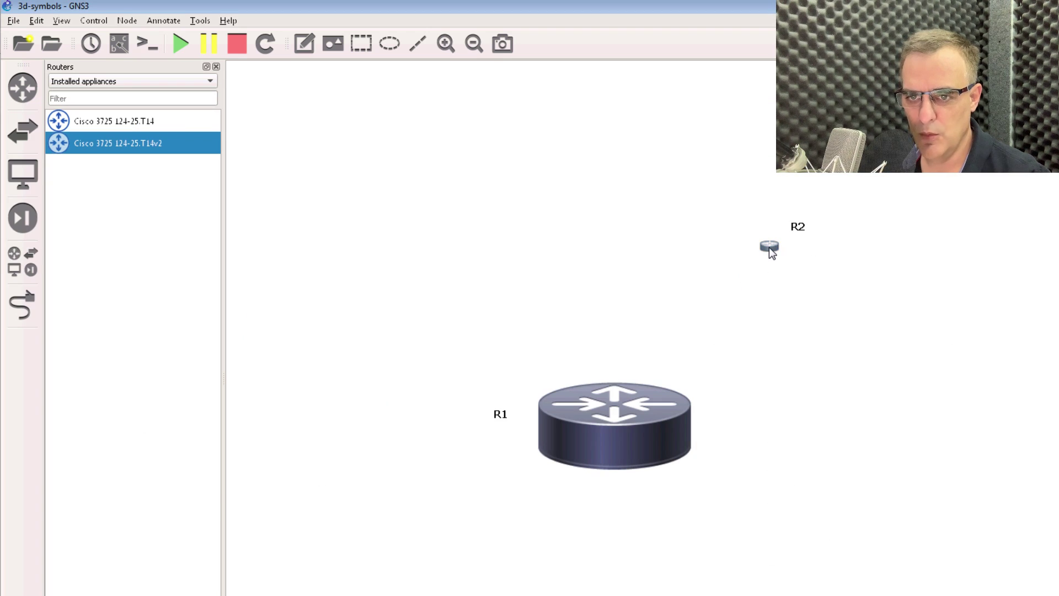
Give R2 the router_default_64 library symbol and move it next to R1.
{"action": "right_click", "coordinate": [768, 247]}
{"action": "left_click", "coordinate": [825, 287]}
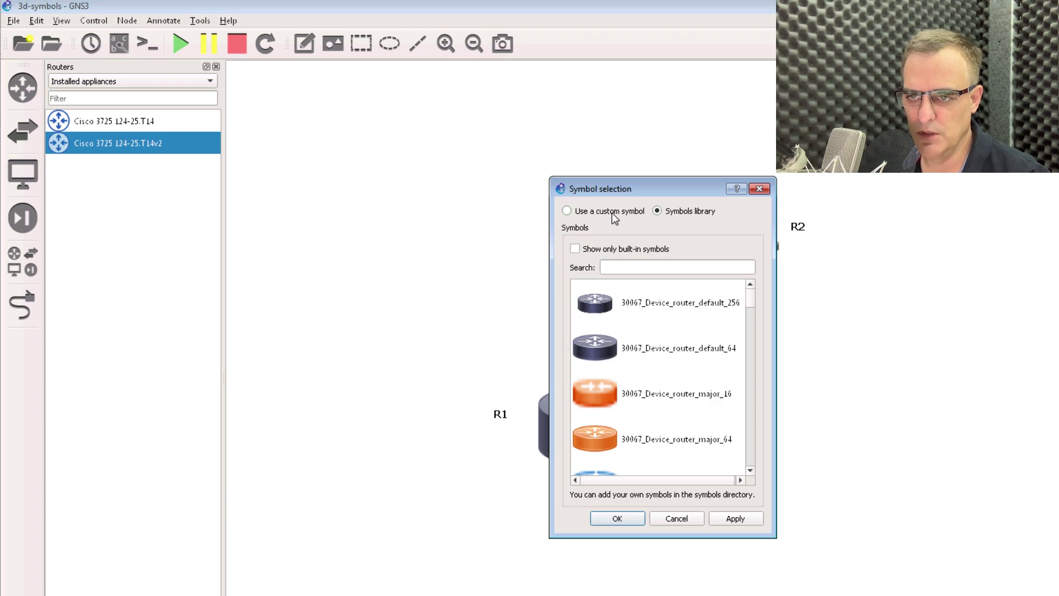
{"action": "left_click", "coordinate": [651, 347]}
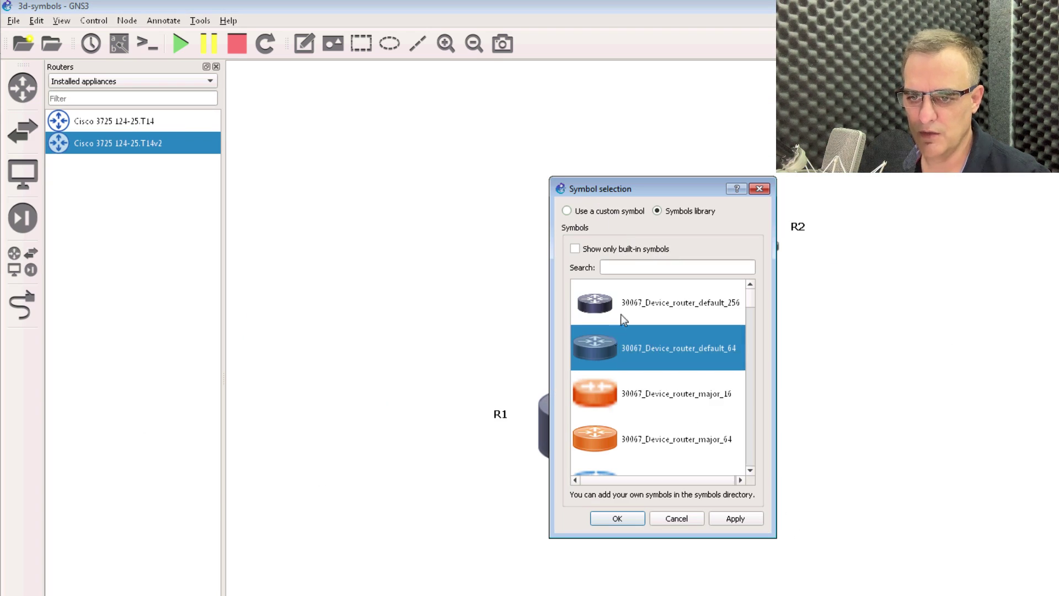
{"action": "left_click", "coordinate": [617, 518]}
{"action": "left_click_drag", "start_coordinate": [765, 266], "coordinate": [628, 254]}
Set R2's custom symbol to 30067_Device_router_default_256.png and move R2 up-right.
{"action": "right_click", "coordinate": [641, 243]}
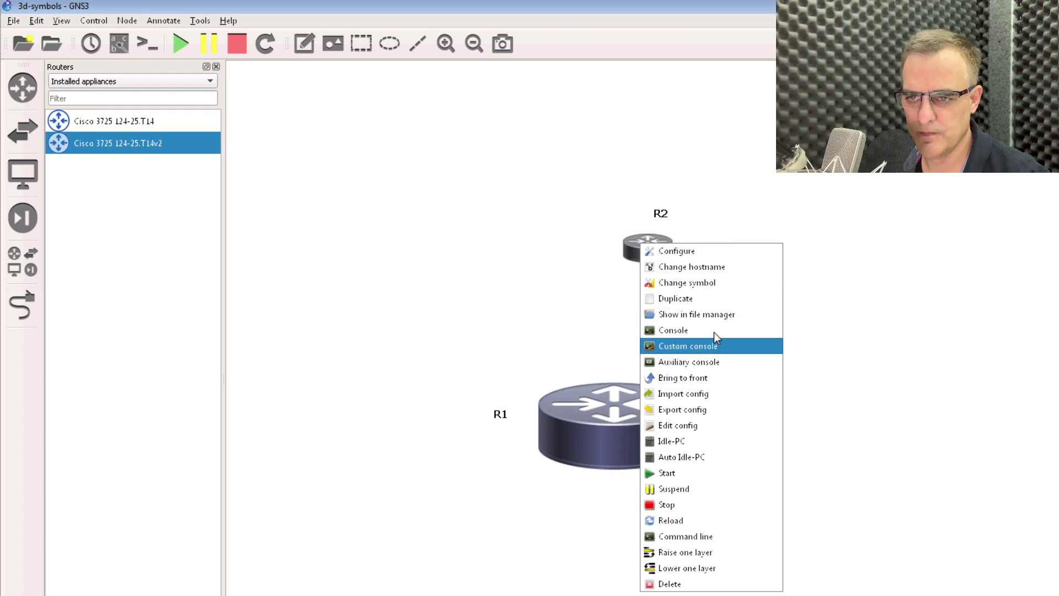
{"action": "left_click", "coordinate": [708, 285]}
{"action": "left_click", "coordinate": [676, 269]}
{"action": "type", "text": "router"}
{"action": "scroll", "coordinate": [683, 320], "scroll_direction": "down", "scroll_amount": 8}
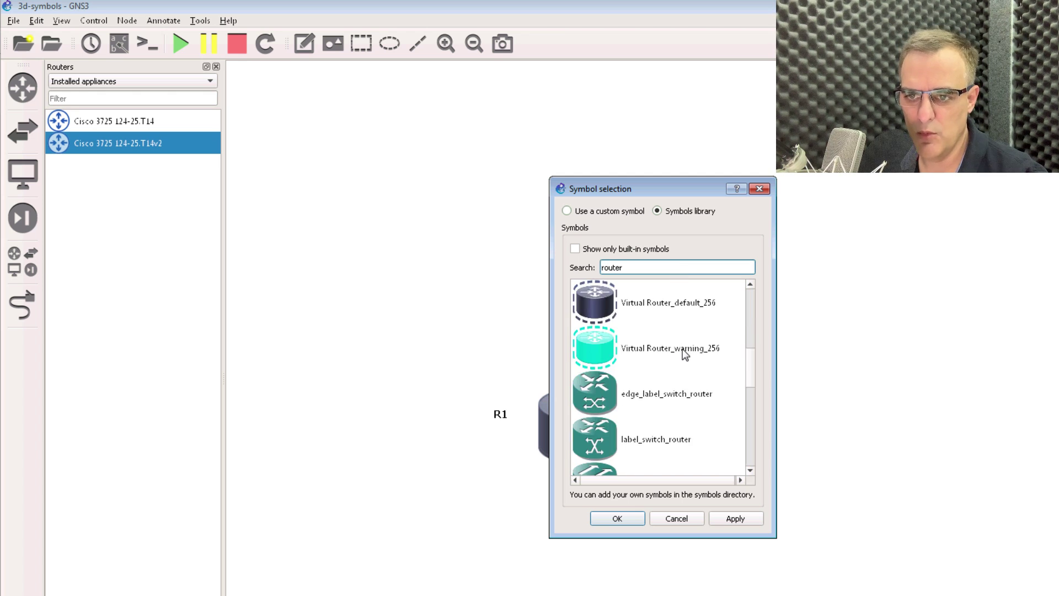
{"action": "left_click", "coordinate": [566, 211]}
{"action": "left_click", "coordinate": [741, 250]}
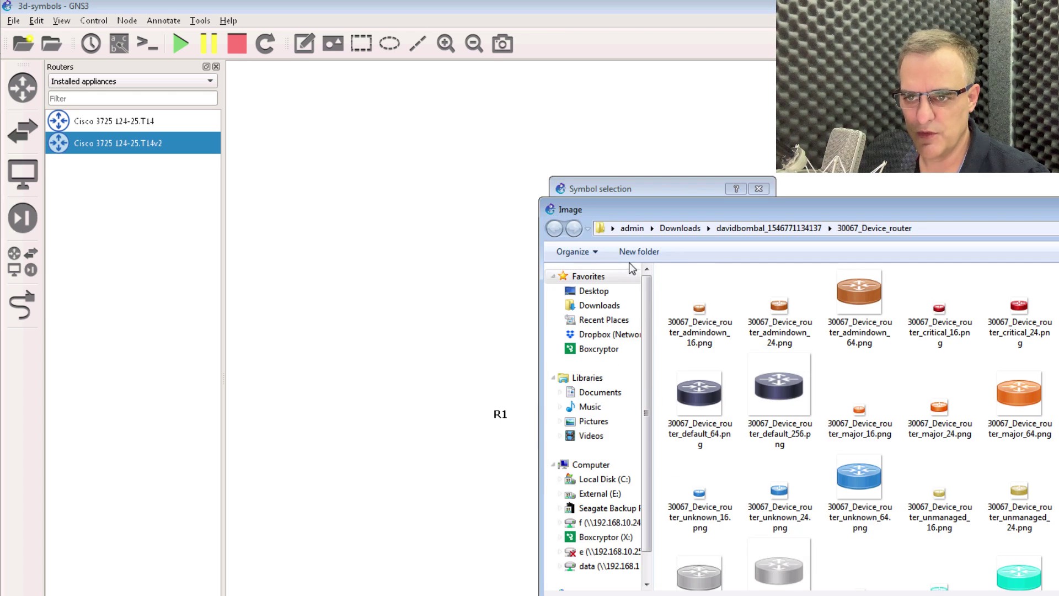
{"action": "left_click", "coordinate": [801, 391]}
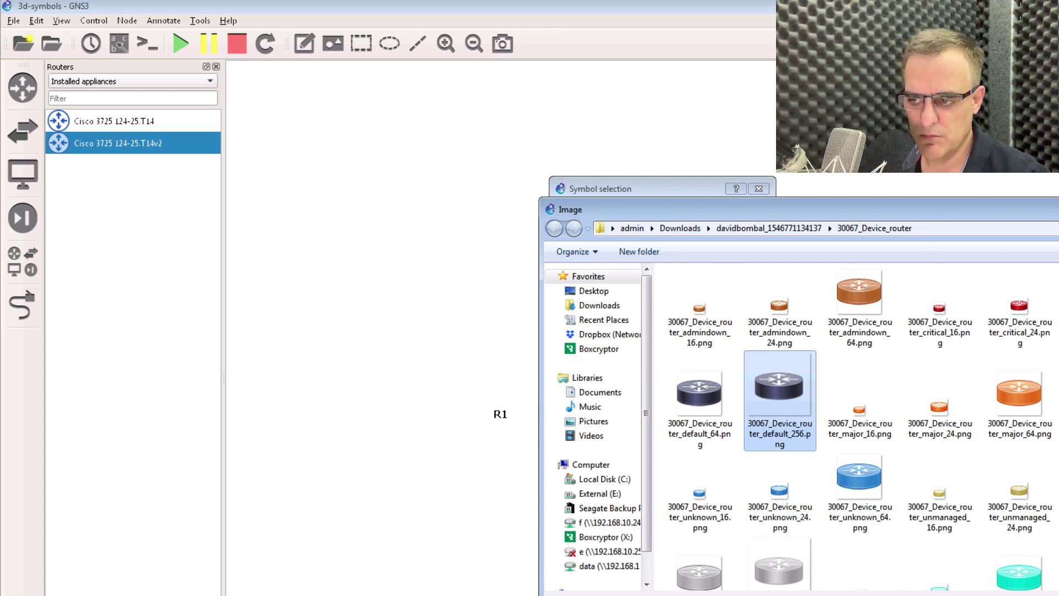
{"action": "double_click", "coordinate": [801, 390]}
{"action": "left_click", "coordinate": [615, 305]}
{"action": "left_click_drag", "start_coordinate": [790, 329], "coordinate": [915, 264]}
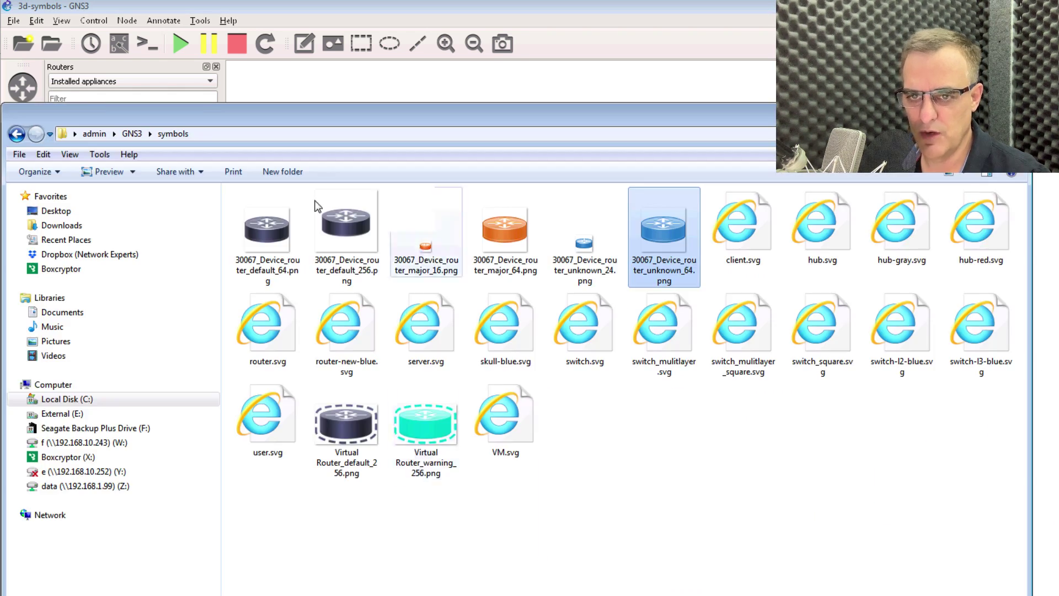
Delete the six 30067 router PNG files from the symbols folder.
{"action": "left_click", "coordinate": [275, 237]}
{"action": "left_click", "coordinate": [665, 234], "text": "shift"}
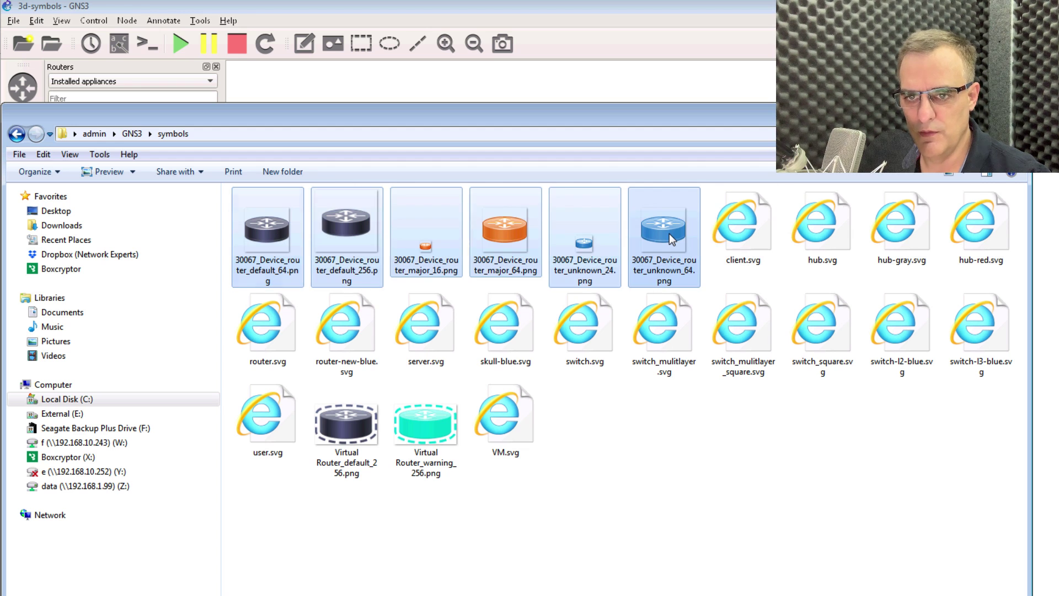
{"action": "key", "text": "Delete"}
{"action": "key", "text": "Return"}
Delete the Virtual Router default and warning PNG images.
{"action": "left_click", "coordinate": [671, 332]}
{"action": "key", "text": "Delete"}
{"action": "key", "text": "Return"}
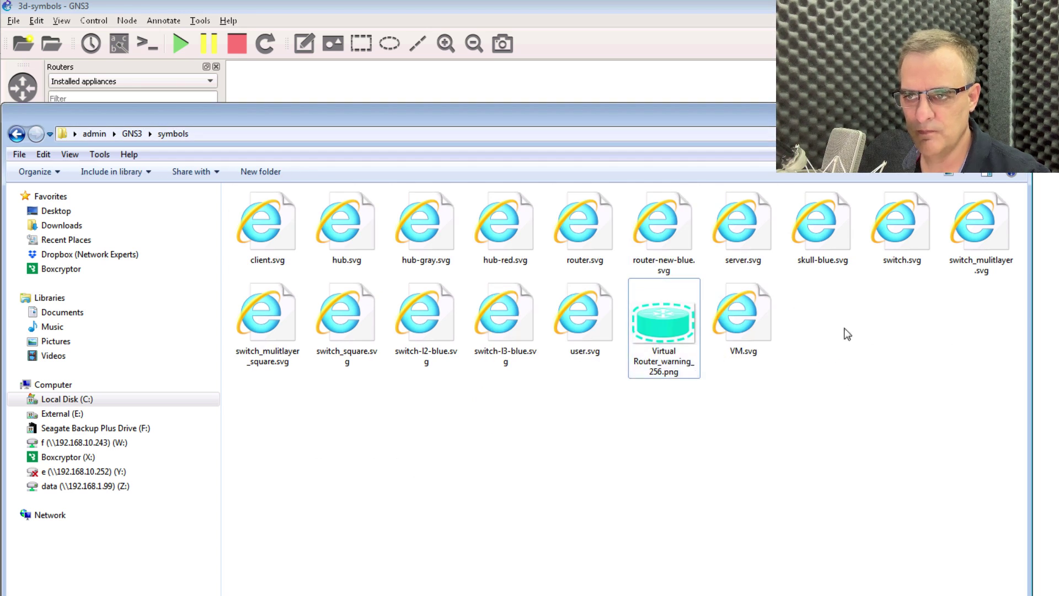
{"action": "left_click", "coordinate": [658, 349]}
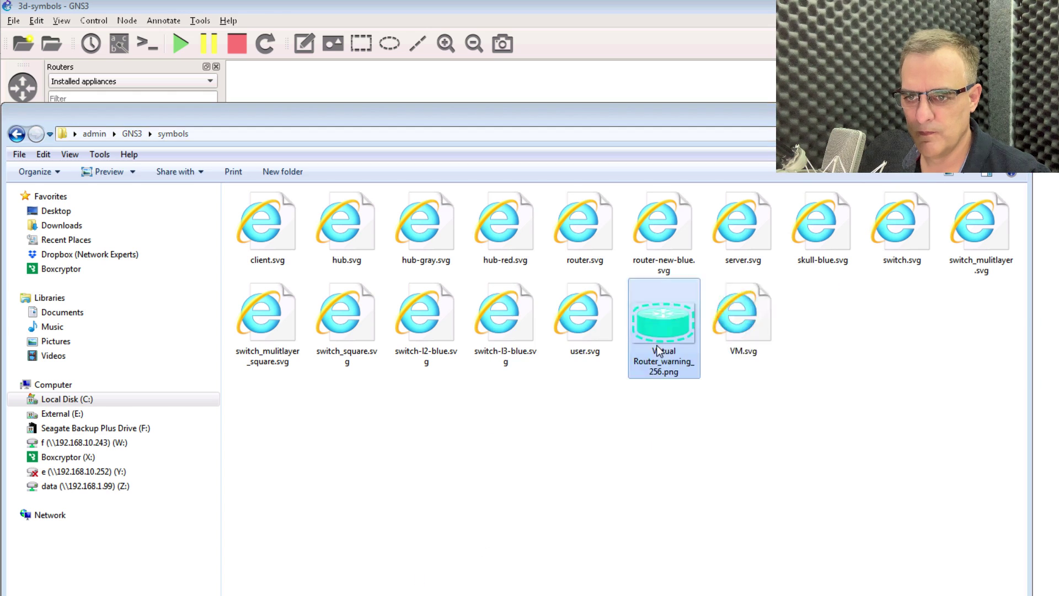
{"action": "key", "text": "Delete"}
{"action": "key", "text": "Return"}
{"action": "key", "text": "alt+Tab"}
Reapply the custom 30067_Device_router_default_256.png image to the right-hand router.
{"action": "right_click", "coordinate": [778, 264]}
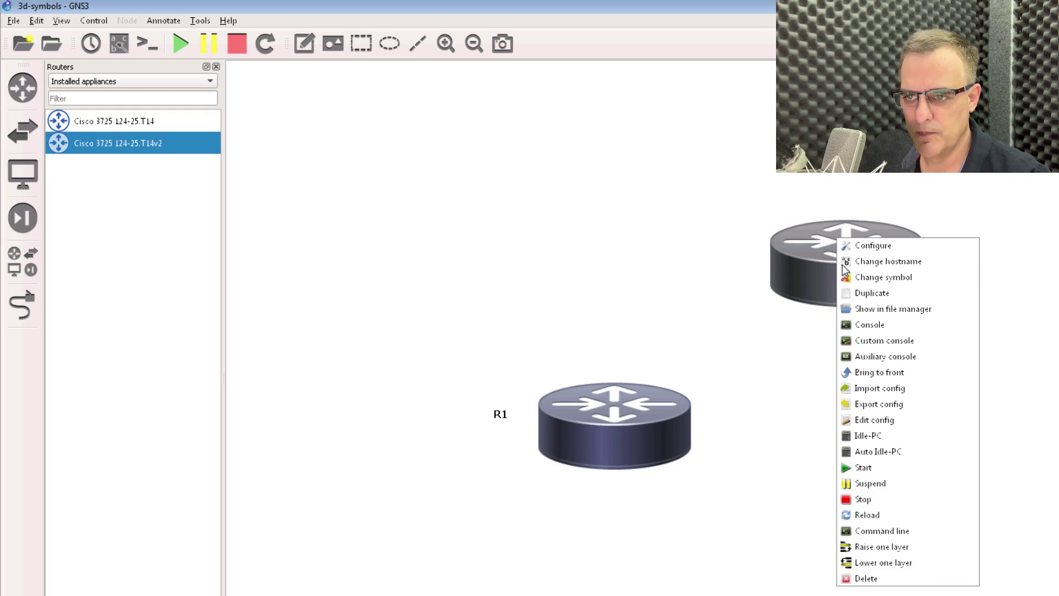
{"action": "left_click", "coordinate": [827, 275]}
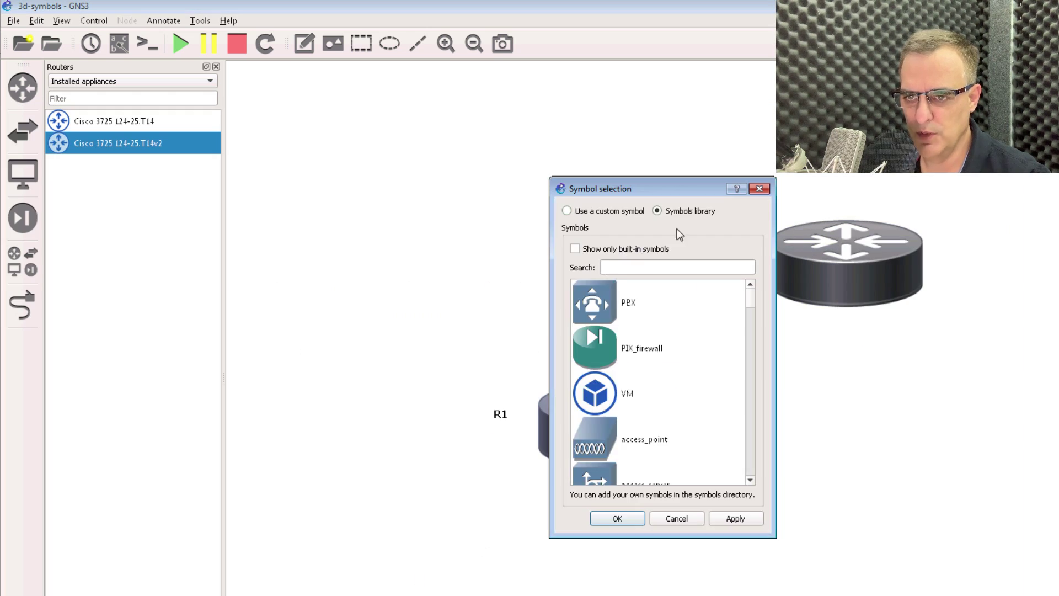
{"action": "left_click_drag", "start_coordinate": [749, 296], "coordinate": [765, 272]}
{"action": "left_click", "coordinate": [581, 212]}
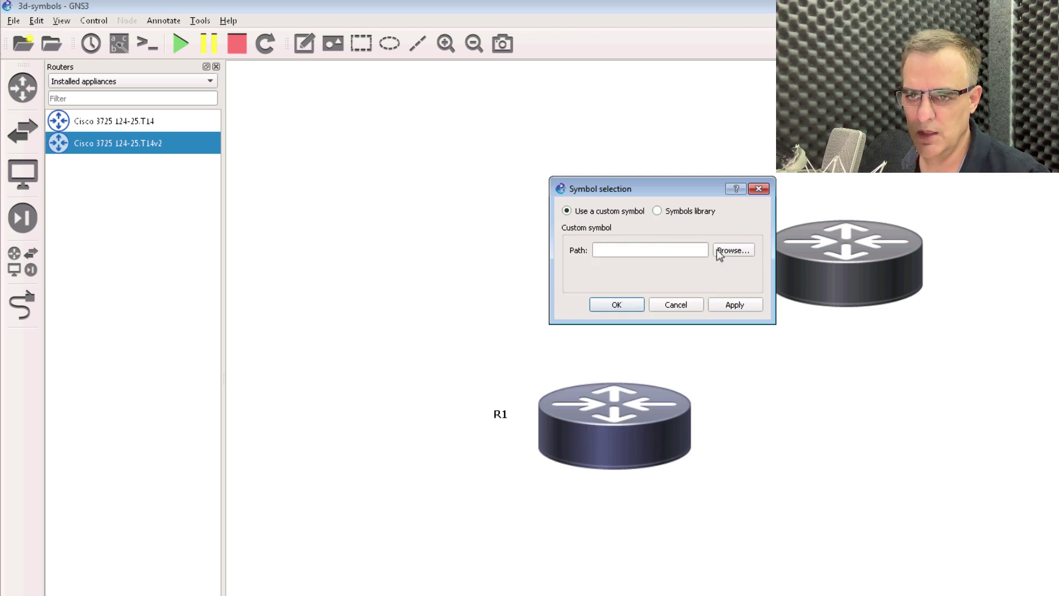
{"action": "left_click", "coordinate": [731, 251]}
{"action": "left_click", "coordinate": [780, 394]}
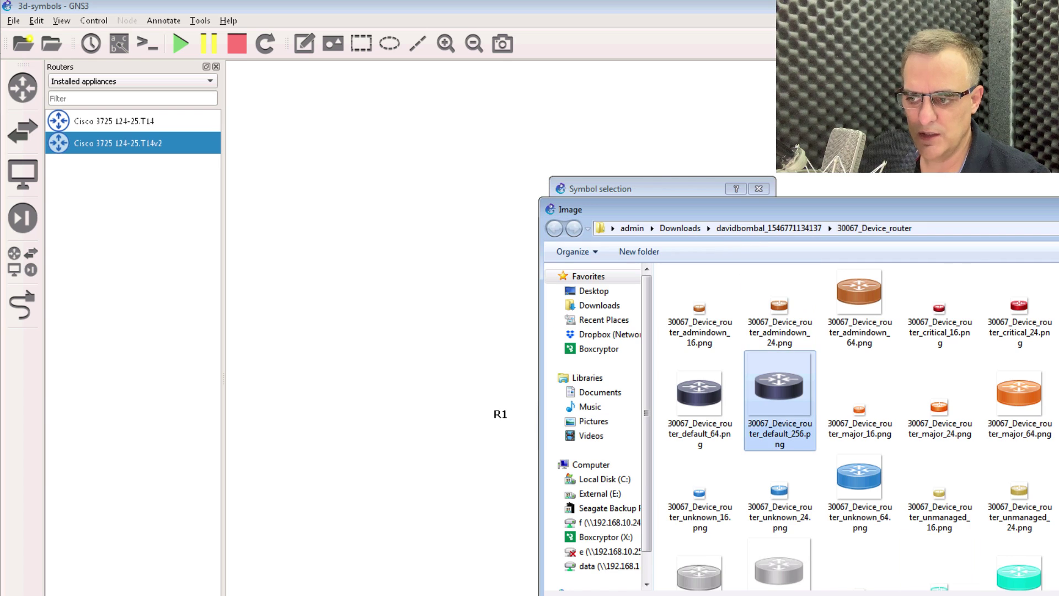
{"action": "key", "text": "Return"}
{"action": "left_click", "coordinate": [636, 303]}
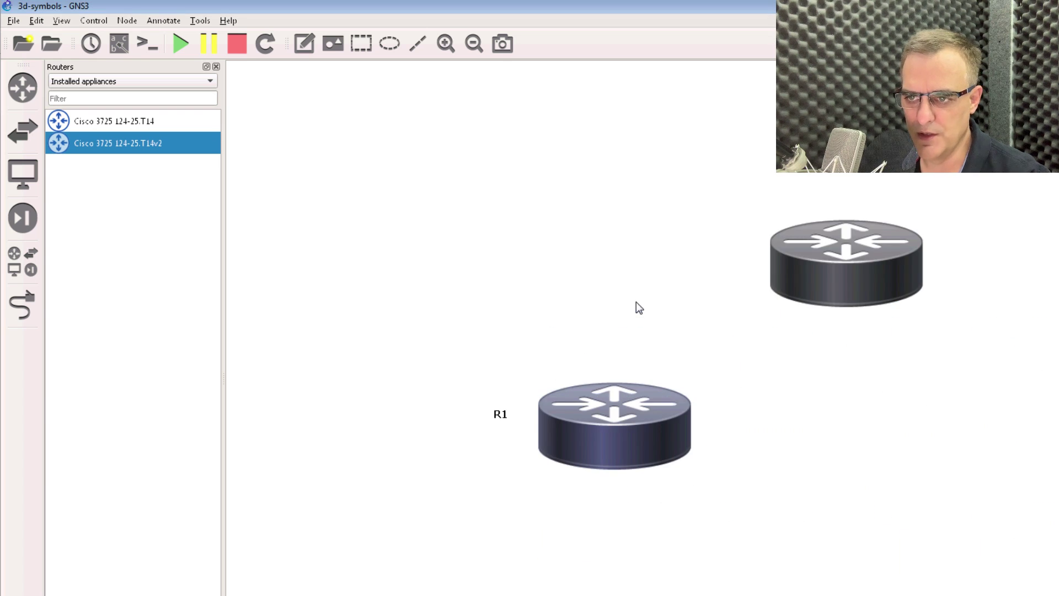
Move R2 above R1 and select the 30067_Device_router_default_256 library symbol.
{"action": "left_click_drag", "start_coordinate": [862, 262], "coordinate": [582, 215]}
{"action": "right_click", "coordinate": [581, 214]}
{"action": "left_click", "coordinate": [620, 254]}
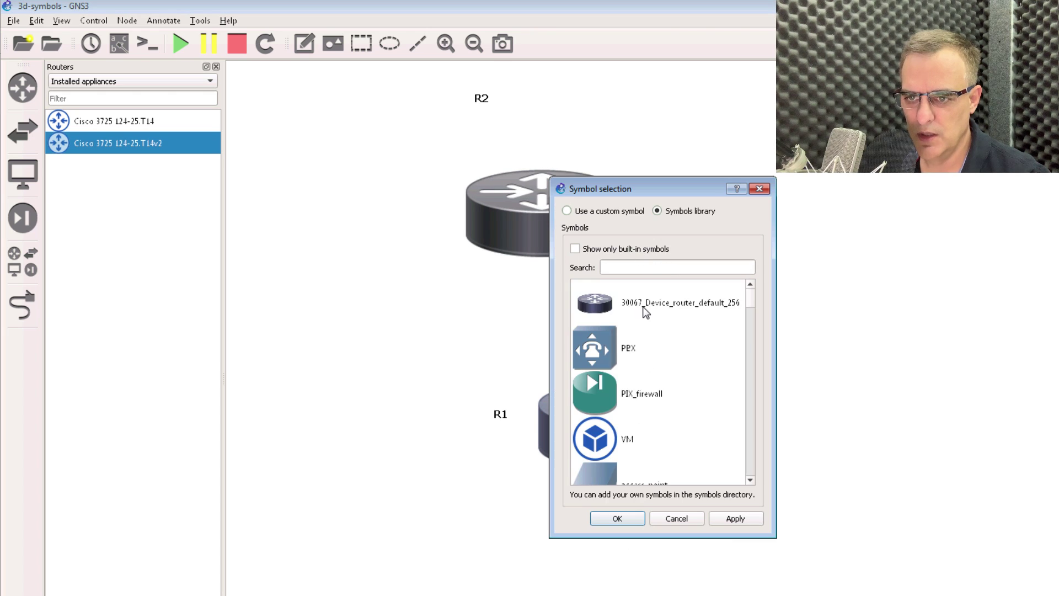
{"action": "left_click", "coordinate": [645, 312]}
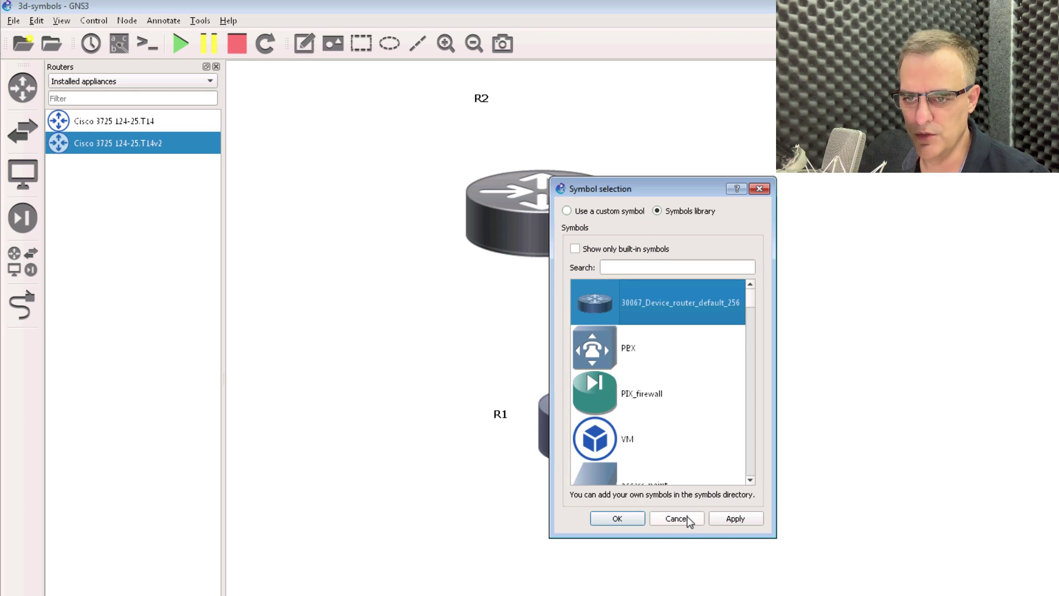
Apply the new symbol and stack R2, with its label beside it, directly above R1.
{"action": "left_click", "coordinate": [618, 518]}
{"action": "left_click_drag", "start_coordinate": [541, 201], "coordinate": [635, 235]}
{"action": "left_click", "coordinate": [576, 135]}
{"action": "left_click_drag", "start_coordinate": [576, 135], "coordinate": [491, 237]}
{"action": "left_click_drag", "start_coordinate": [634, 248], "coordinate": [575, 240]}
{"action": "left_click_drag", "start_coordinate": [576, 398], "coordinate": [551, 417]}
Link R2 FastEthernet0/0 to R1 FastEthernet0/0.
{"action": "left_click", "coordinate": [22, 305]}
{"action": "left_click", "coordinate": [550, 256]}
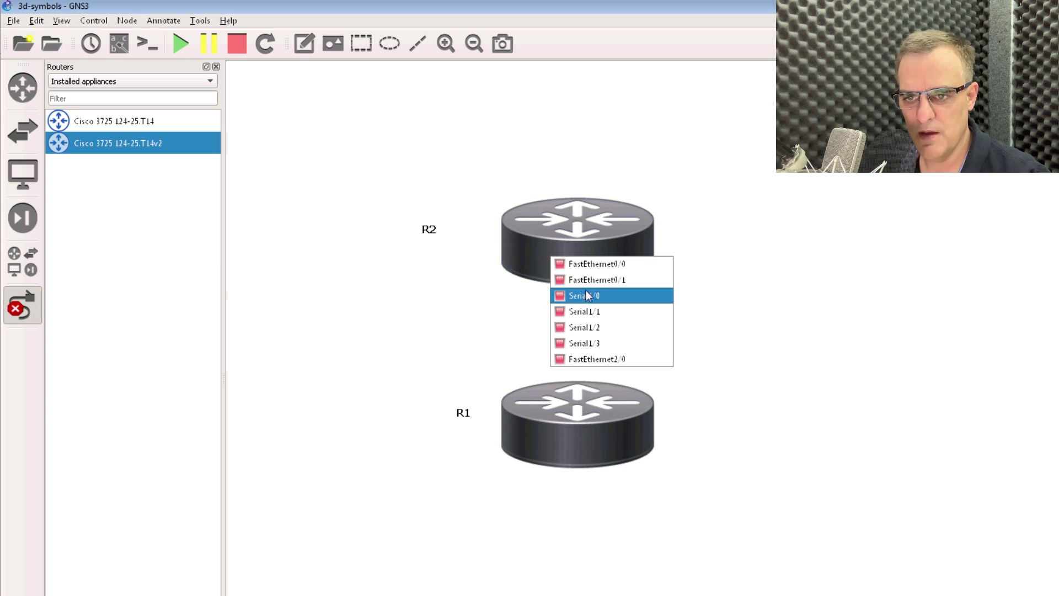
{"action": "left_click", "coordinate": [587, 265]}
{"action": "left_click", "coordinate": [580, 384]}
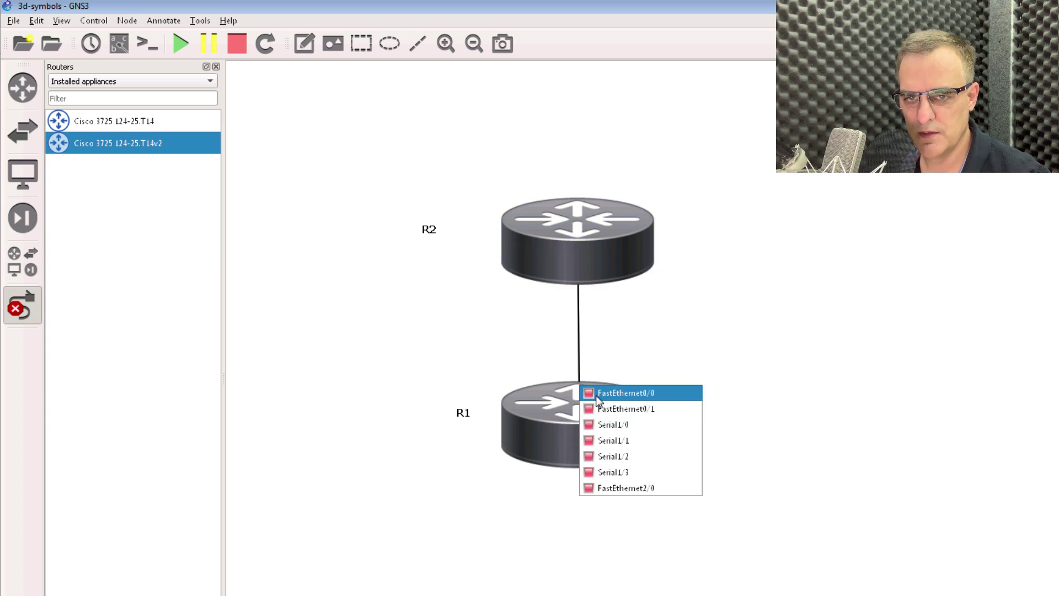
{"action": "left_click", "coordinate": [595, 395]}
{"action": "left_click", "coordinate": [16, 295]}
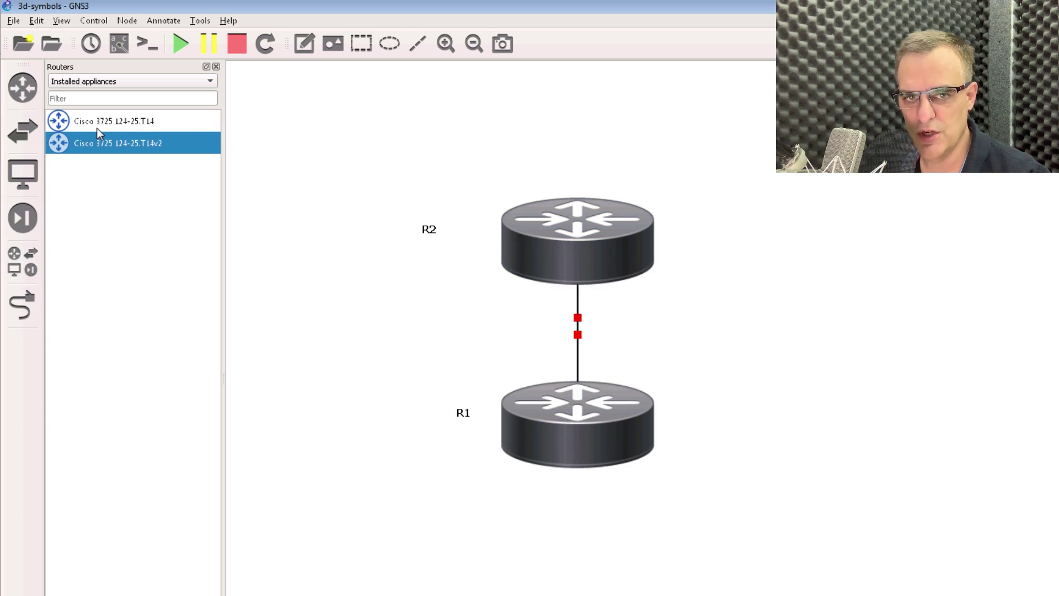
Choose the teal router symbol for the Cisco 3725 124-25.T14v2 template.
{"action": "right_click", "coordinate": [108, 136]}
{"action": "left_click", "coordinate": [156, 143]}
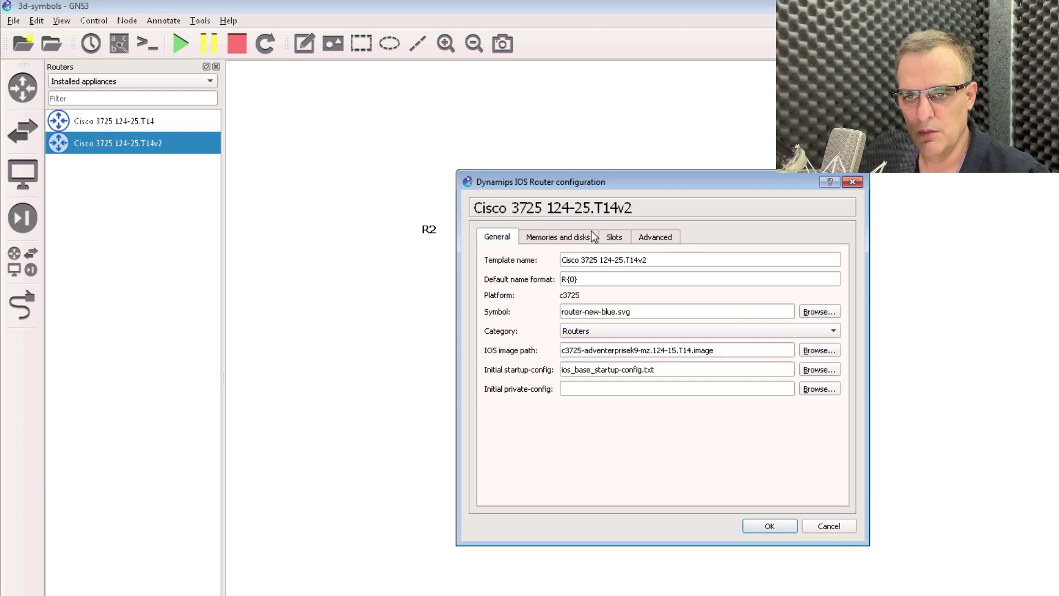
{"action": "left_click", "coordinate": [830, 312]}
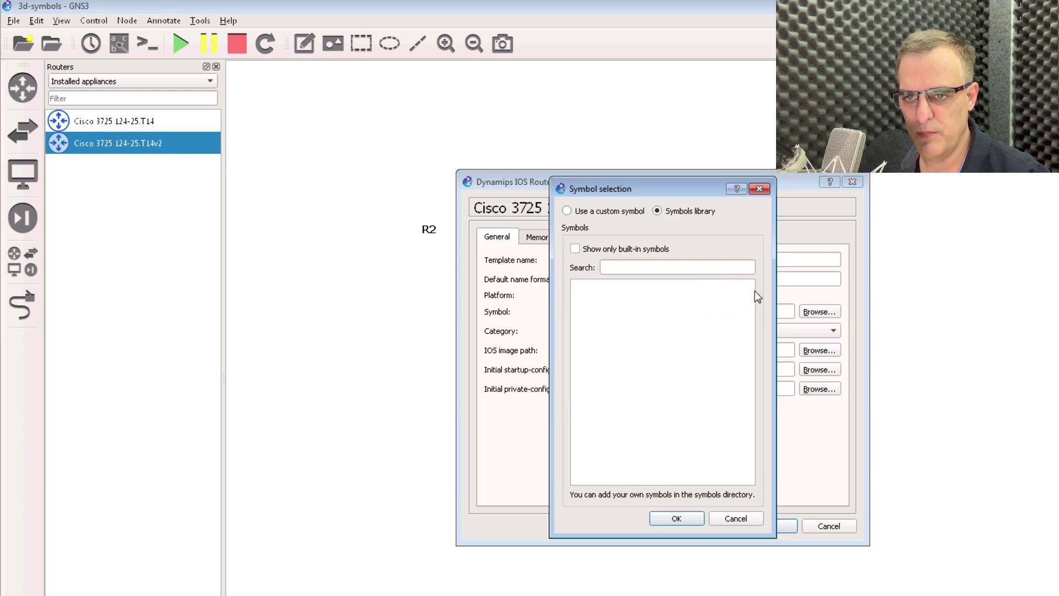
{"action": "left_click", "coordinate": [696, 269]}
{"action": "type", "text": "router"}
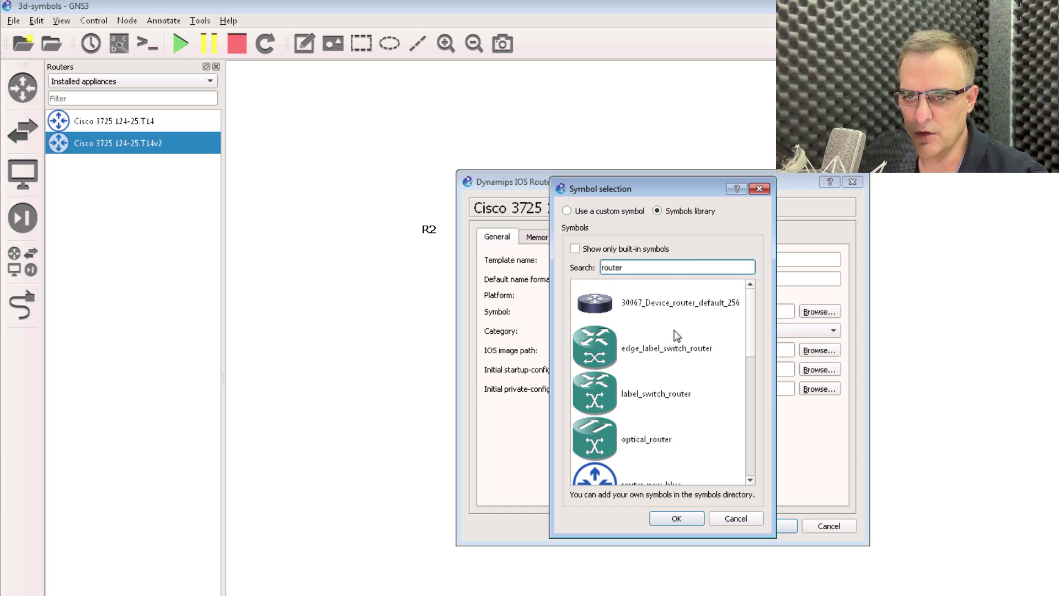
{"action": "scroll", "coordinate": [675, 356], "scroll_direction": "down", "scroll_amount": 2}
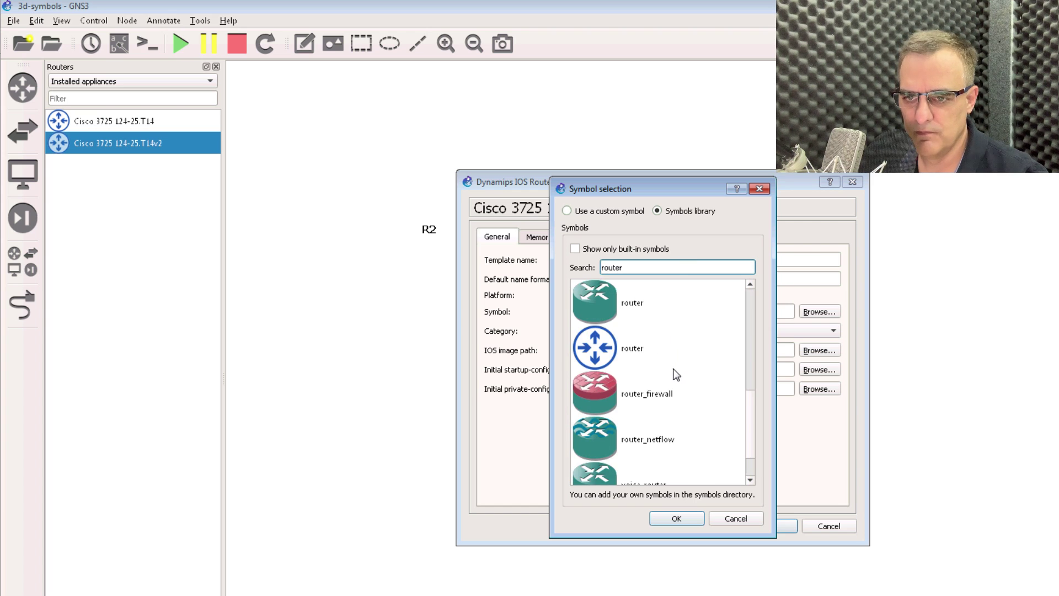
{"action": "left_click", "coordinate": [646, 313]}
{"action": "left_click", "coordinate": [656, 519]}
Save the template and add router R3 at the upper right, right of R2.
{"action": "left_click", "coordinate": [774, 524]}
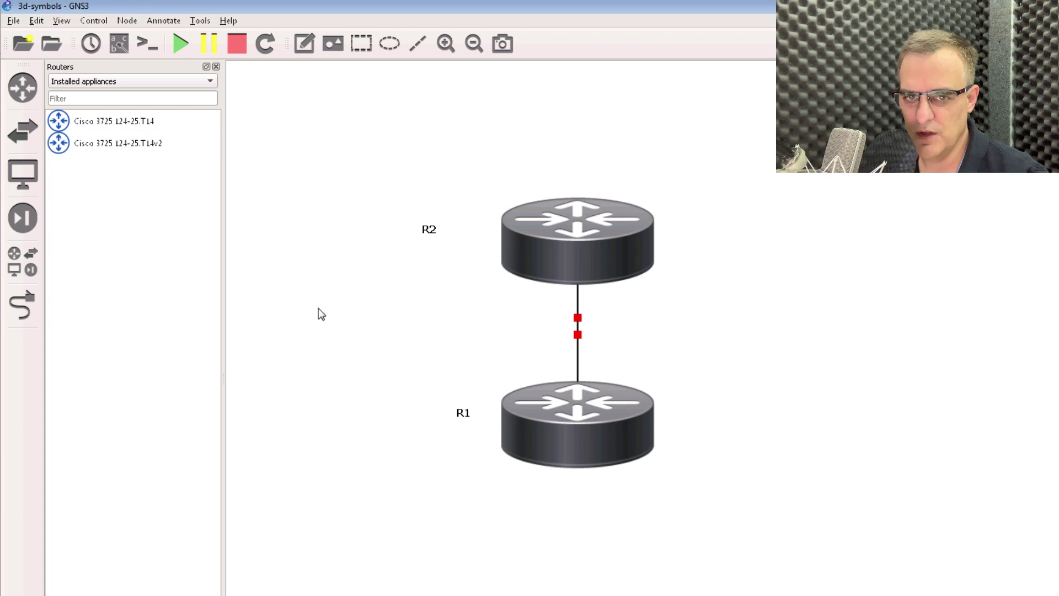
{"action": "left_click_drag", "start_coordinate": [131, 148], "coordinate": [651, 165]}
{"action": "left_click_drag", "start_coordinate": [586, 142], "coordinate": [692, 208]}
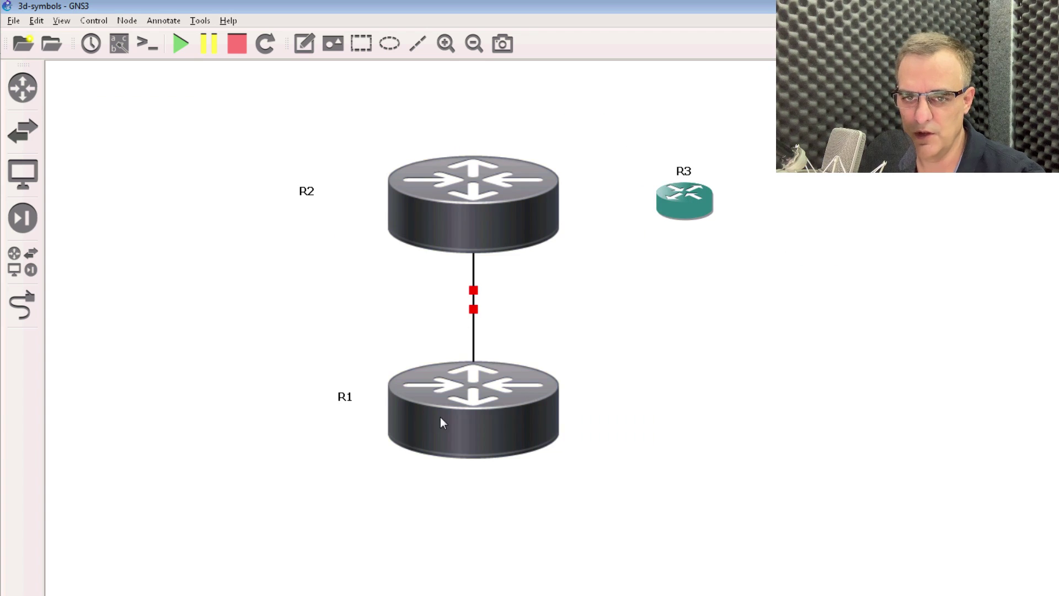
Raise R2 above R1 and make R2's name label bold size 16 beside it.
{"action": "mouse_move", "coordinate": [441, 418]}
{"action": "left_mouse_down"}
{"action": "mouse_move", "coordinate": [418, 418]}
{"action": "mouse_move", "coordinate": [441, 421]}
{"action": "left_mouse_up"}
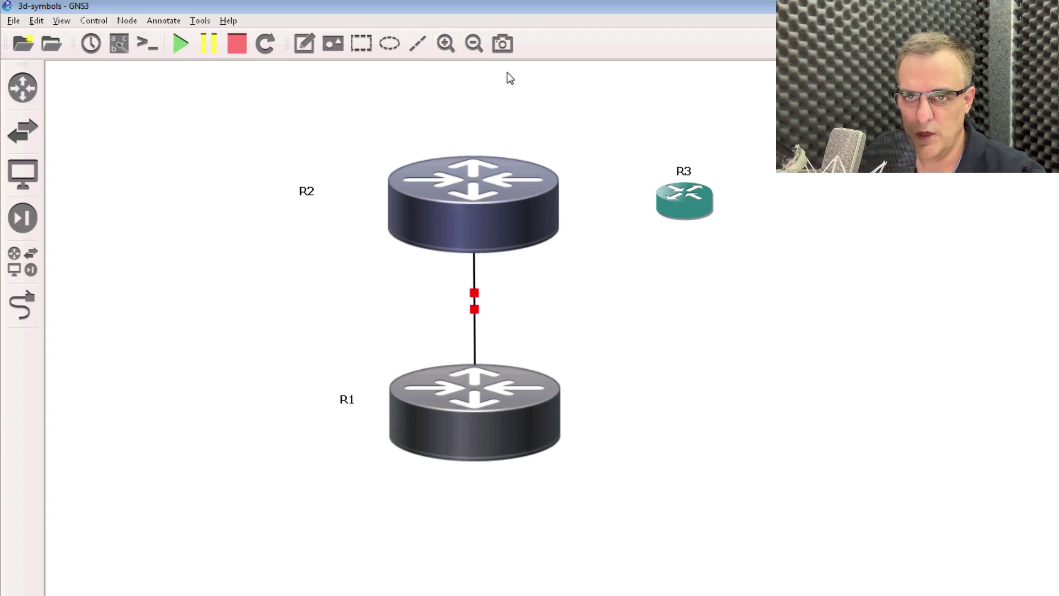
{"action": "left_click", "coordinate": [474, 44]}
{"action": "left_click_drag", "start_coordinate": [515, 353], "coordinate": [515, 256]}
{"action": "right_click", "coordinate": [399, 244]}
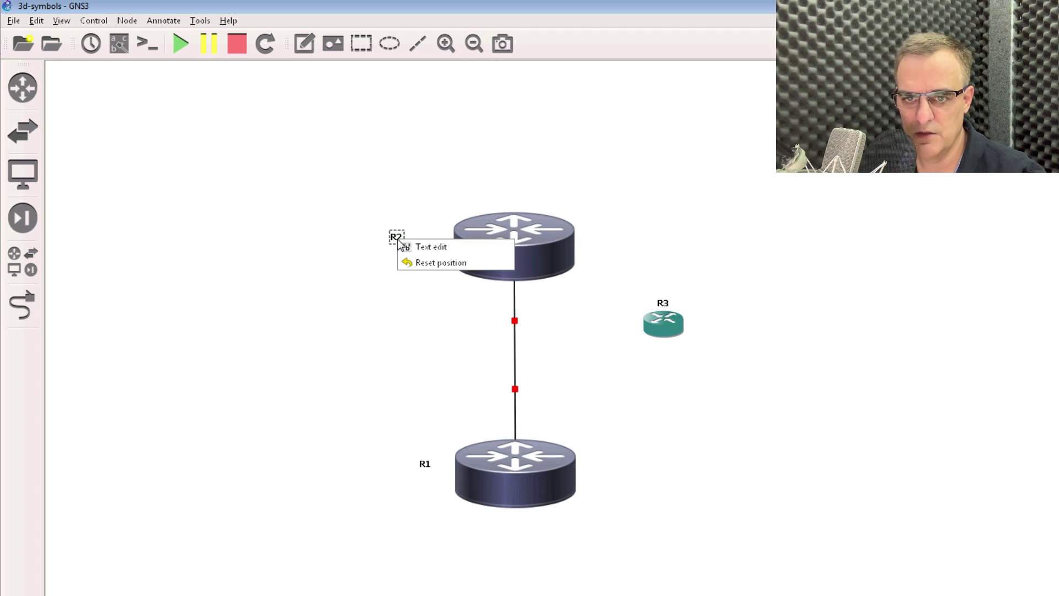
{"action": "left_click", "coordinate": [412, 246]}
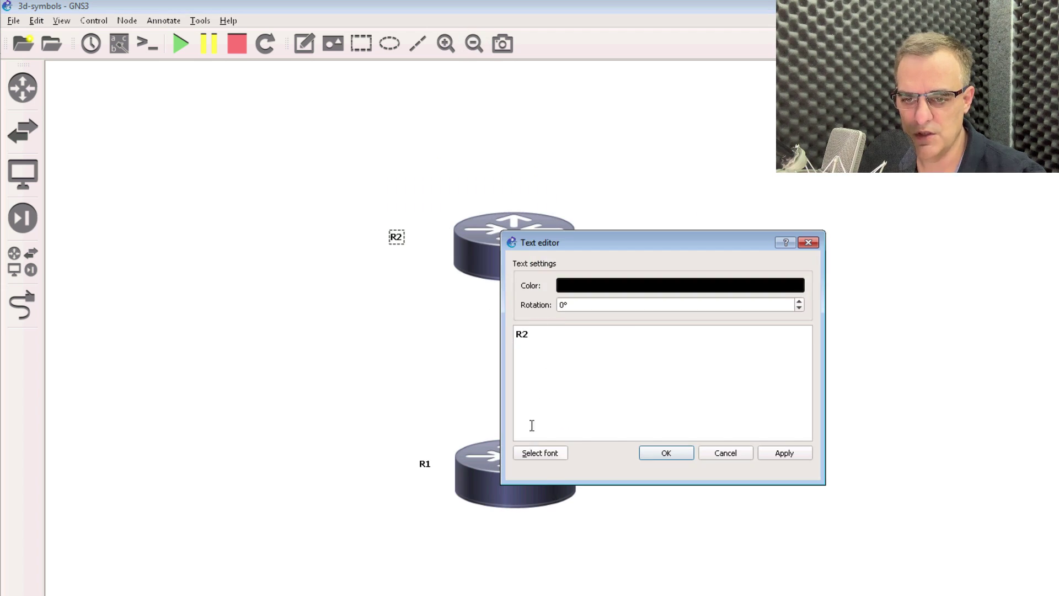
{"action": "left_click", "coordinate": [543, 454]}
{"action": "left_click", "coordinate": [787, 362]}
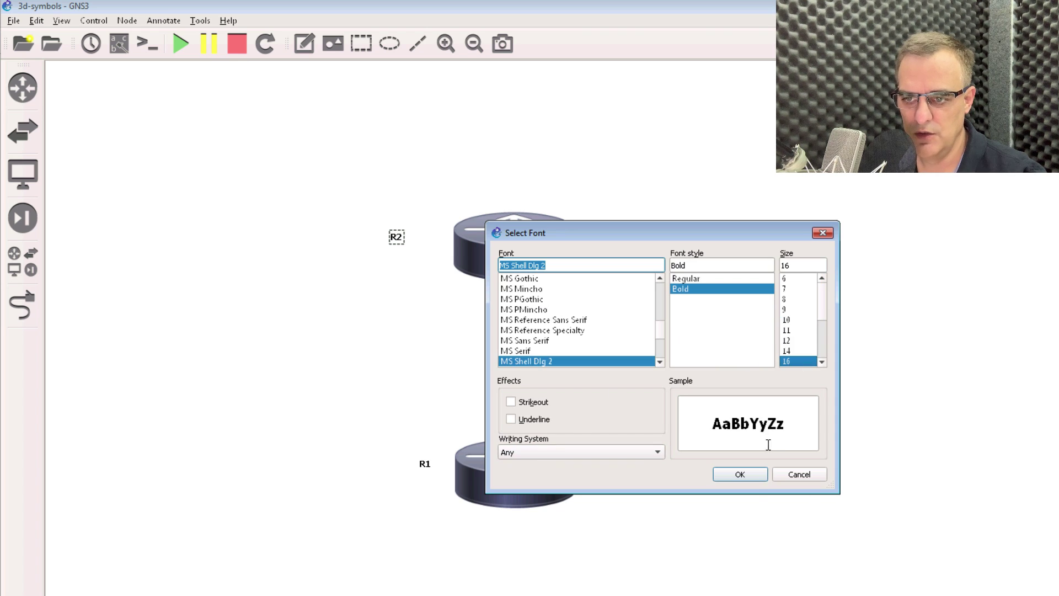
{"action": "left_click", "coordinate": [740, 474]}
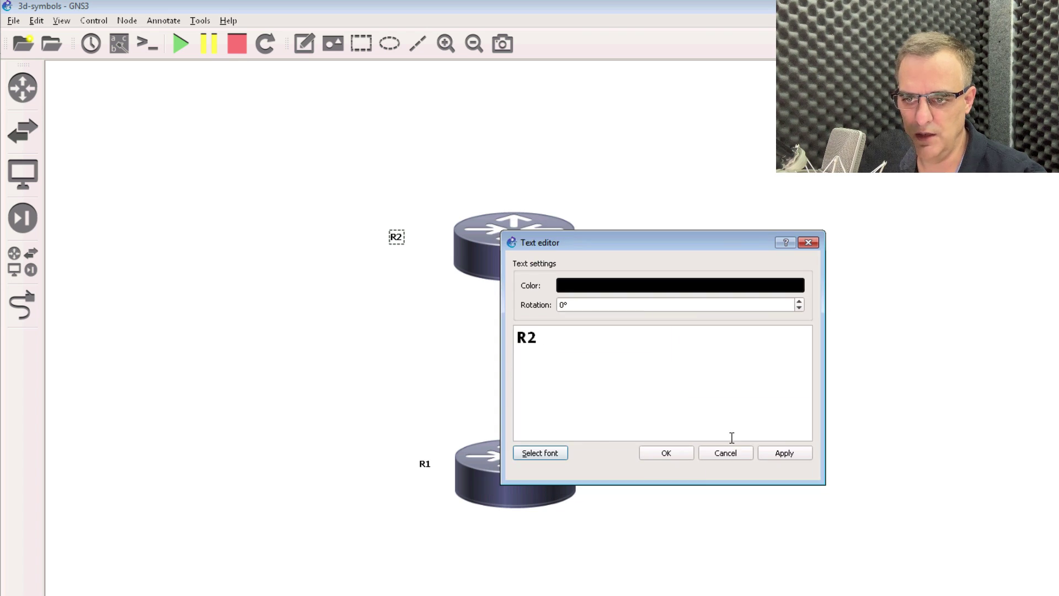
{"action": "left_click", "coordinate": [678, 457]}
{"action": "left_click_drag", "start_coordinate": [394, 247], "coordinate": [422, 249]}
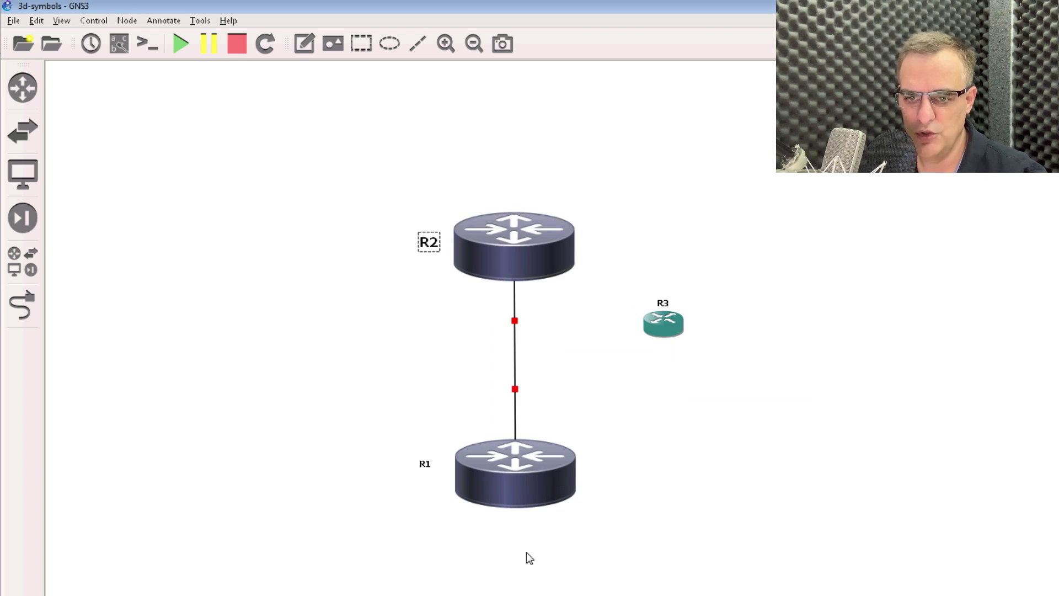
Show interface labels and place both f0/0 labels along the R1–R2 link.
{"action": "left_click_drag", "start_coordinate": [491, 464], "coordinate": [489, 422]}
{"action": "left_click", "coordinate": [119, 44]}
{"action": "left_click_drag", "start_coordinate": [528, 314], "coordinate": [537, 283]}
{"action": "left_click_drag", "start_coordinate": [526, 352], "coordinate": [536, 386]}
Set the R2-side f0/0 label font to bold size 16.
{"action": "left_click", "coordinate": [532, 298]}
{"action": "right_click", "coordinate": [532, 295]}
{"action": "left_click", "coordinate": [585, 303]}
{"action": "left_click", "coordinate": [550, 452]}
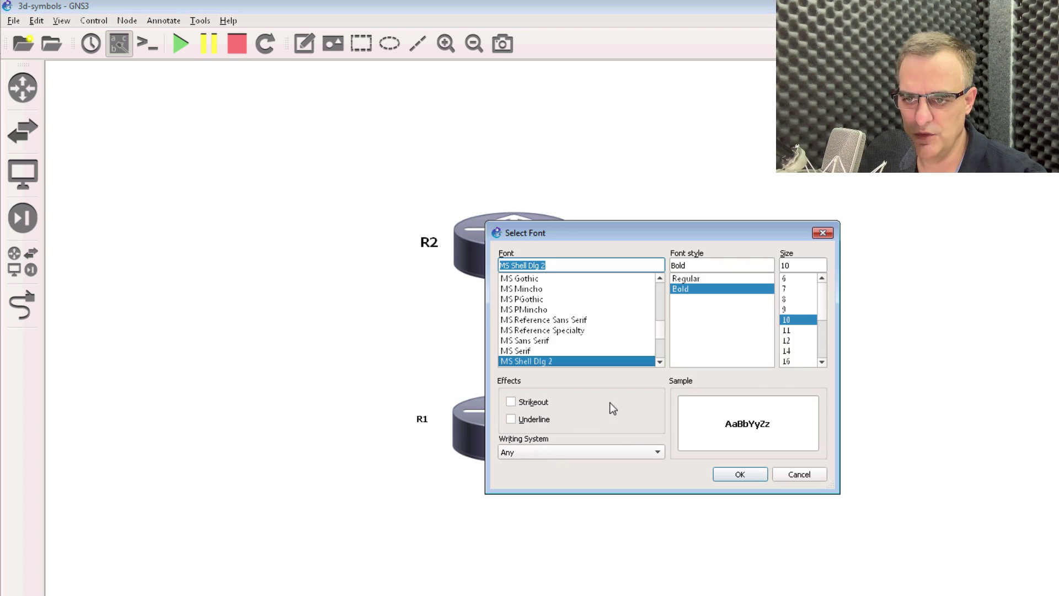
{"action": "left_click", "coordinate": [787, 360]}
{"action": "left_click", "coordinate": [739, 473]}
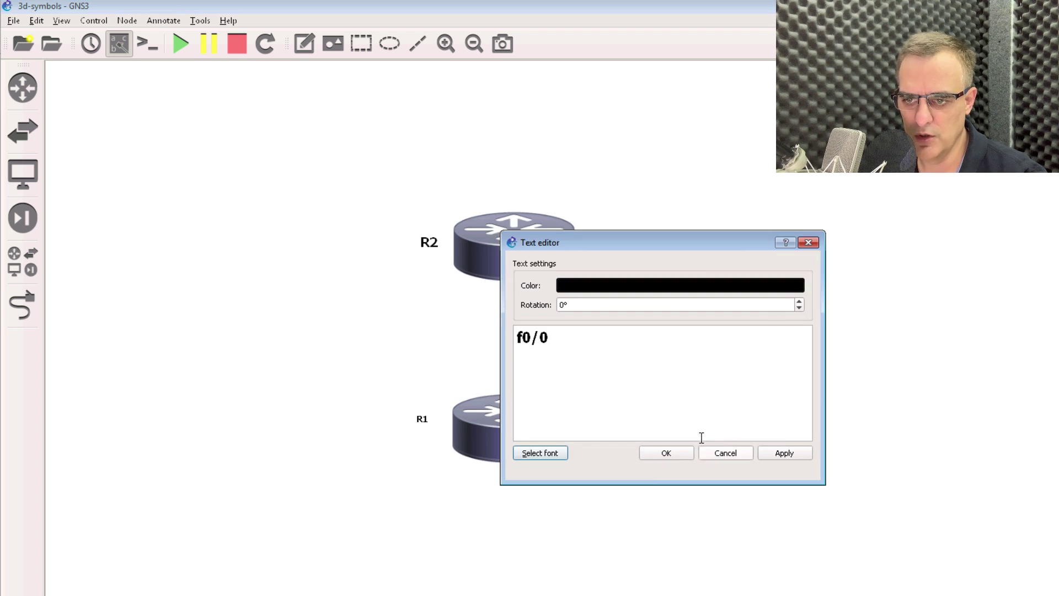
{"action": "left_click", "coordinate": [666, 453]}
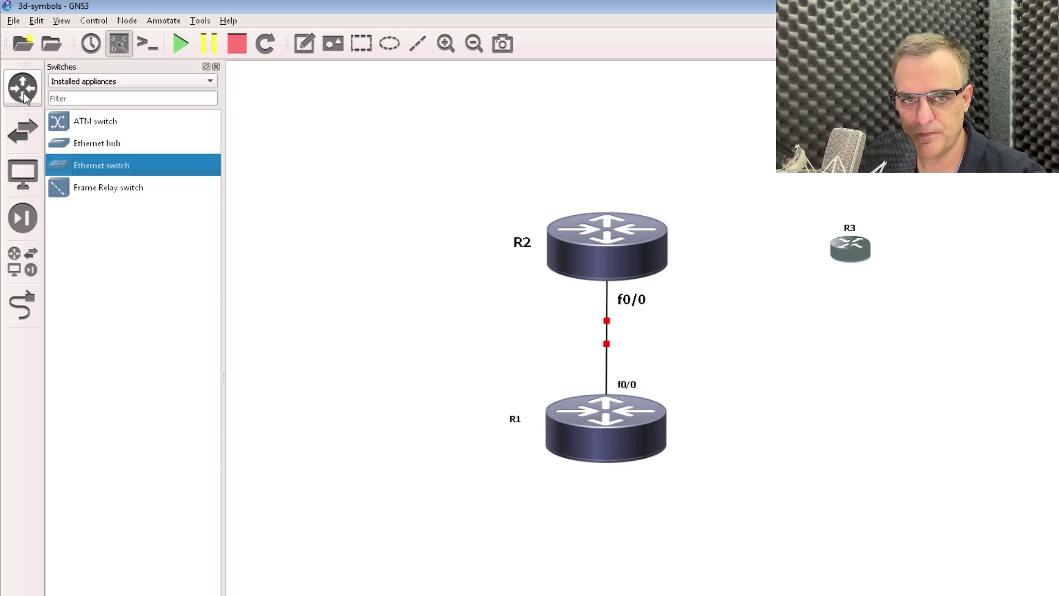
Configure the Cisco 3725 124-25.T14v2 template to use the 30067_Device_router_default_256 symbol.
{"action": "left_click", "coordinate": [23, 87]}
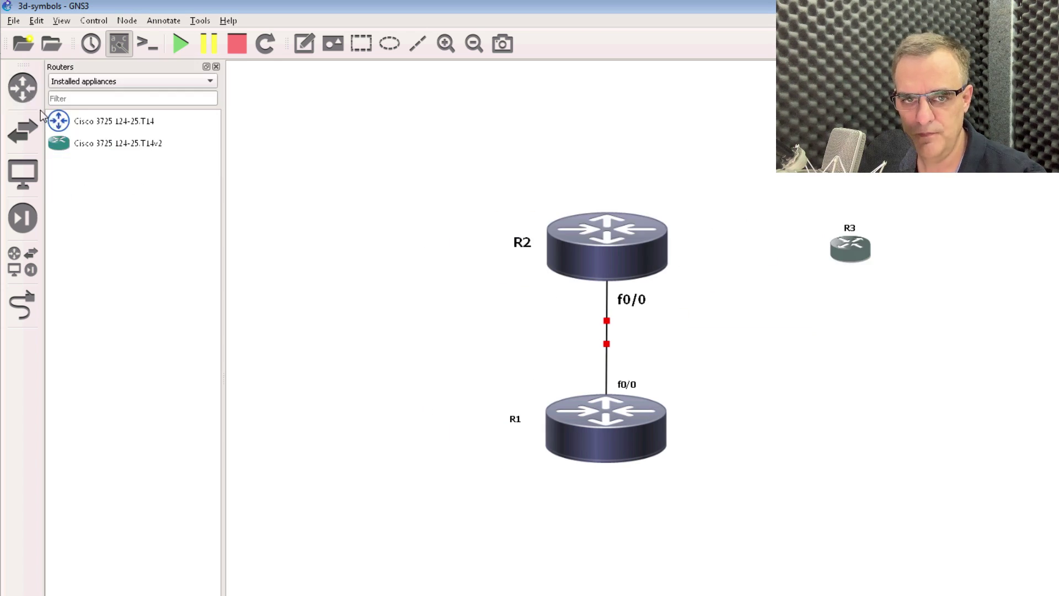
{"action": "left_click", "coordinate": [147, 145]}
{"action": "right_click", "coordinate": [148, 142]}
{"action": "left_click", "coordinate": [199, 151]}
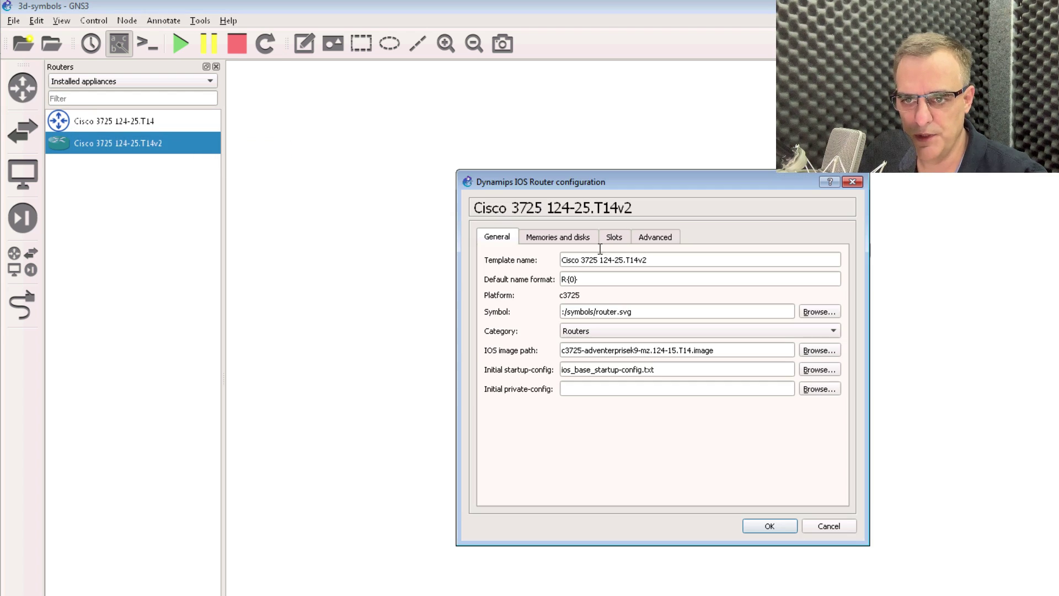
{"action": "left_click", "coordinate": [814, 313]}
{"action": "left_click", "coordinate": [656, 320]}
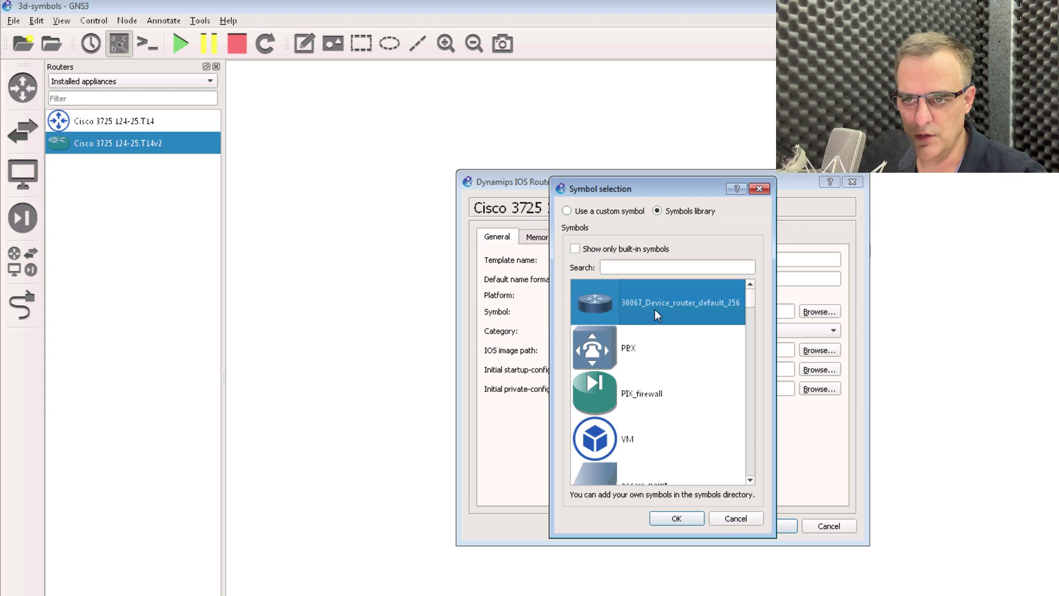
{"action": "left_click", "coordinate": [692, 521]}
{"action": "left_click", "coordinate": [749, 527]}
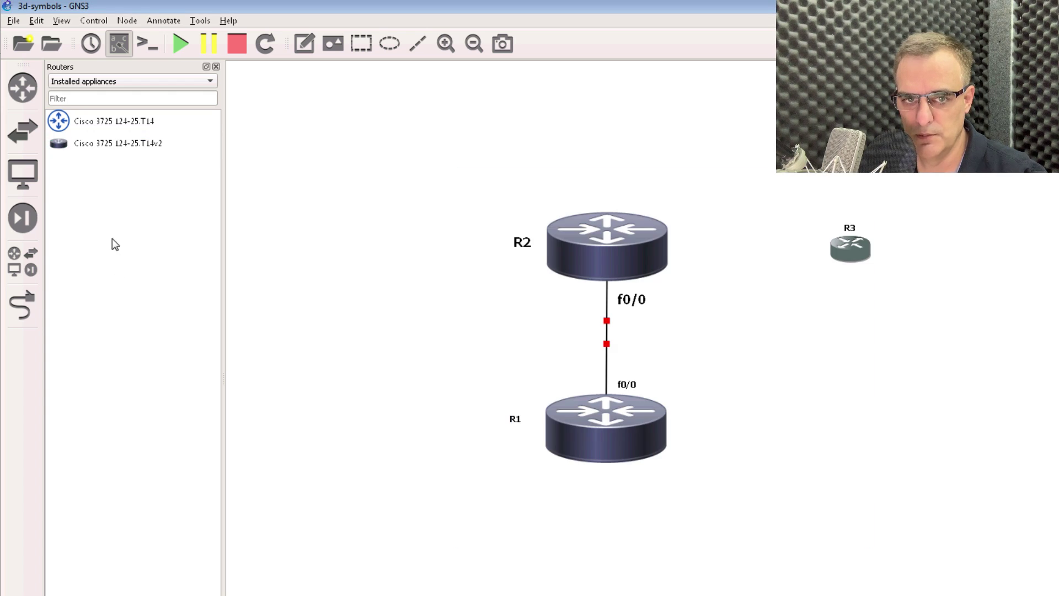
{"action": "left_click", "coordinate": [90, 141]}
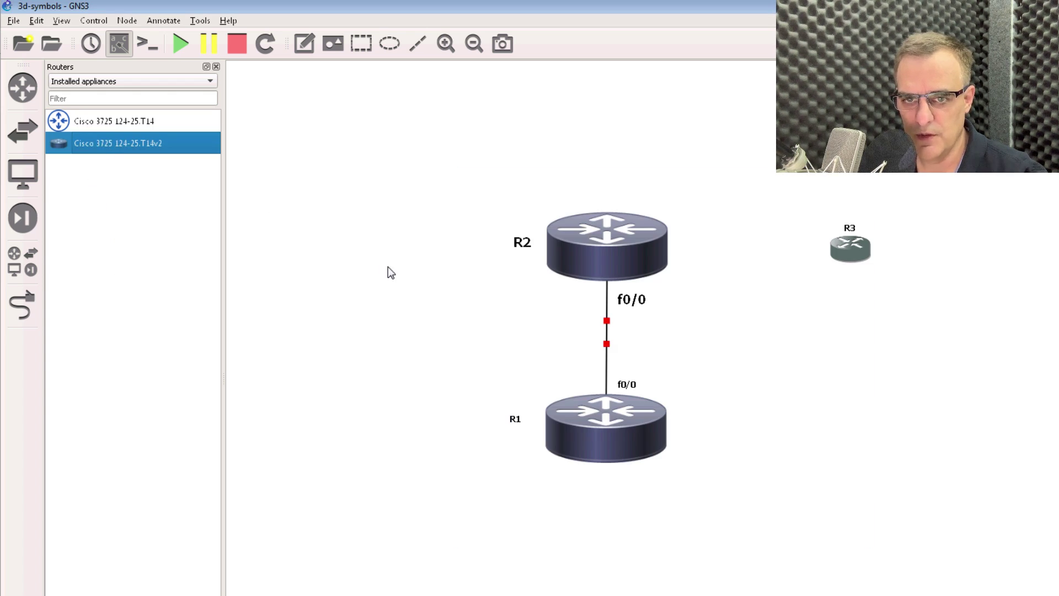
Place router R4 left of R2 and router R5 right, below R3.
{"action": "left_click_drag", "start_coordinate": [490, 359], "coordinate": [390, 321]}
{"action": "left_click_drag", "start_coordinate": [102, 123], "coordinate": [450, 122]}
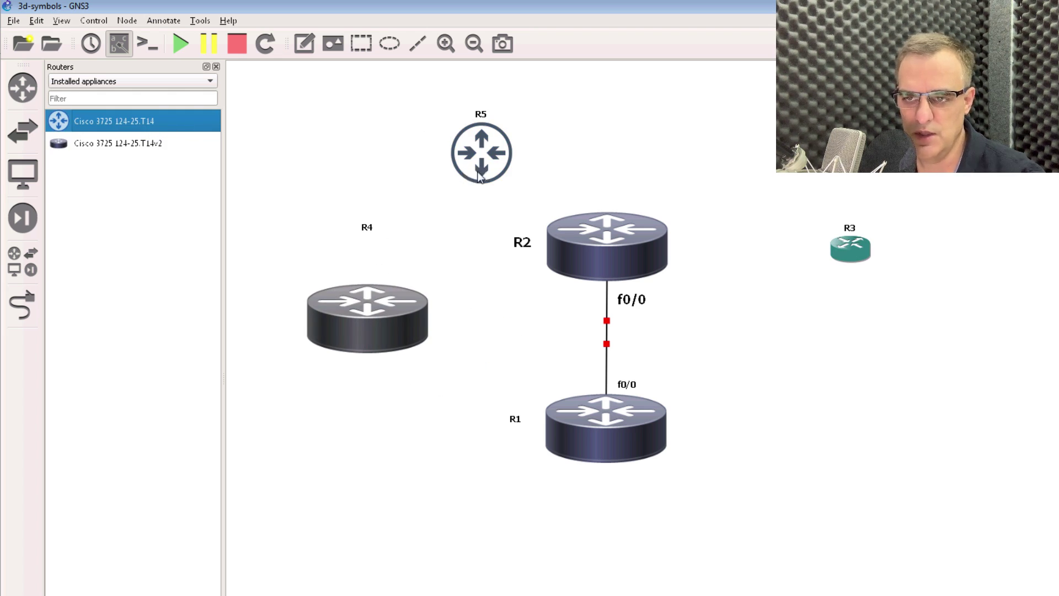
{"action": "left_click_drag", "start_coordinate": [510, 156], "coordinate": [873, 371]}
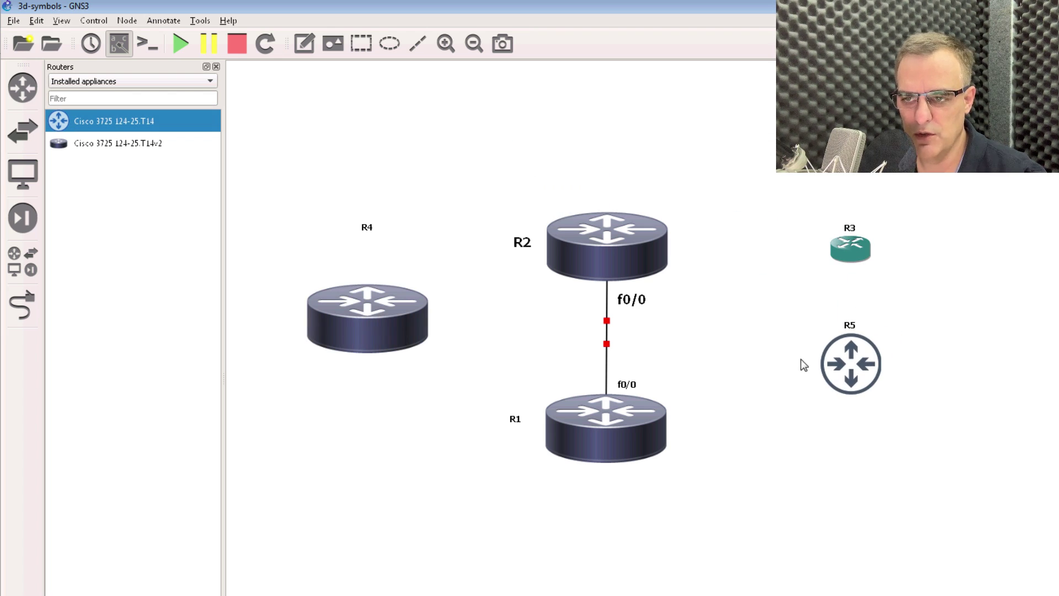
Give R5 the dark 3D router symbol, nudge it up-left, and list switch devices.
{"action": "right_click", "coordinate": [857, 348]}
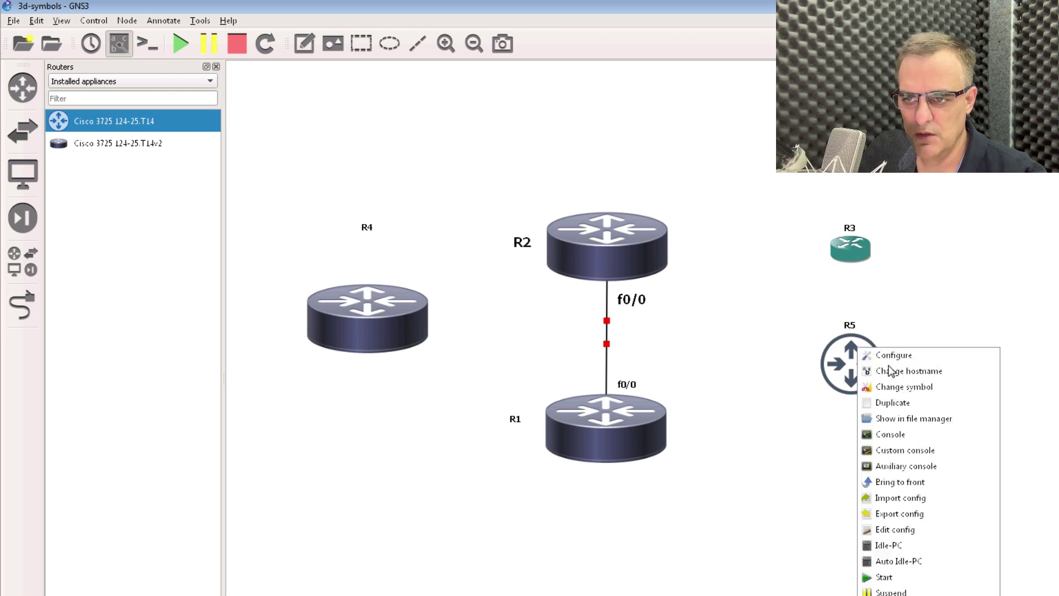
{"action": "left_click", "coordinate": [892, 389]}
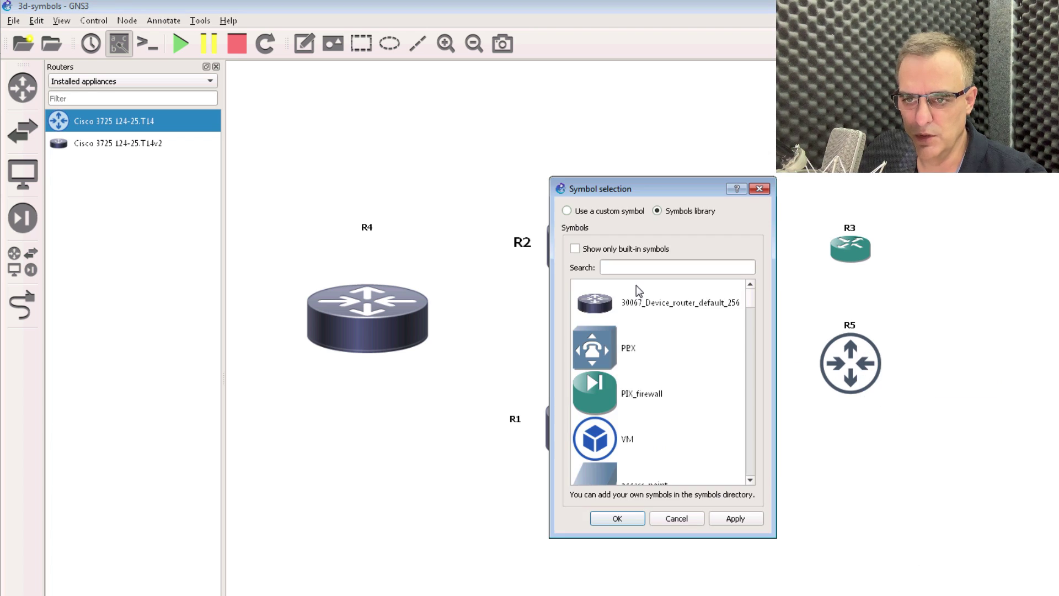
{"action": "left_click", "coordinate": [637, 288]}
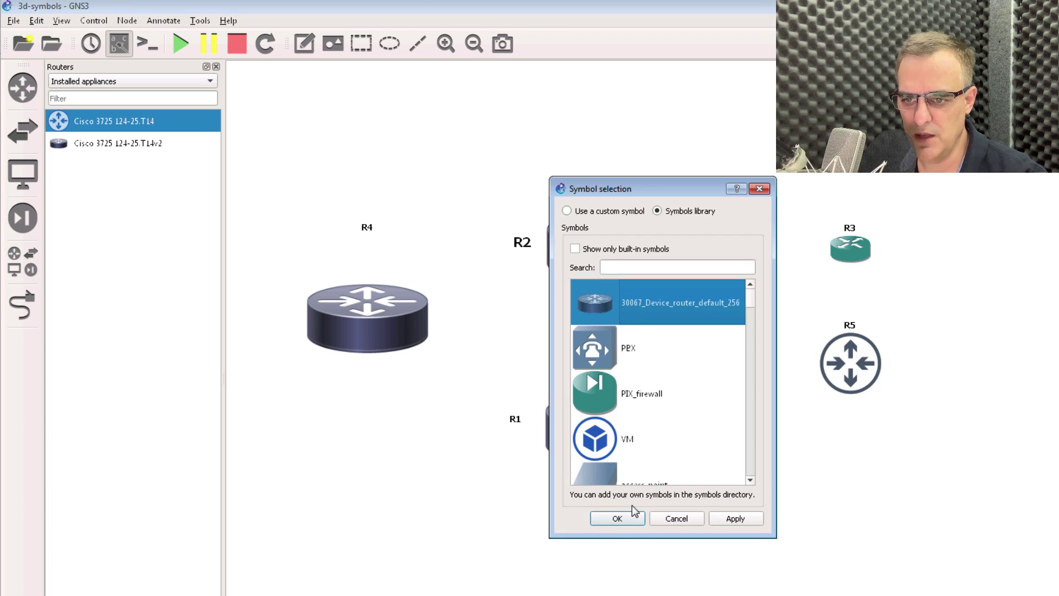
{"action": "left_click", "coordinate": [617, 518]}
{"action": "left_click_drag", "start_coordinate": [862, 412], "coordinate": [843, 382]}
{"action": "left_click", "coordinate": [34, 135]}
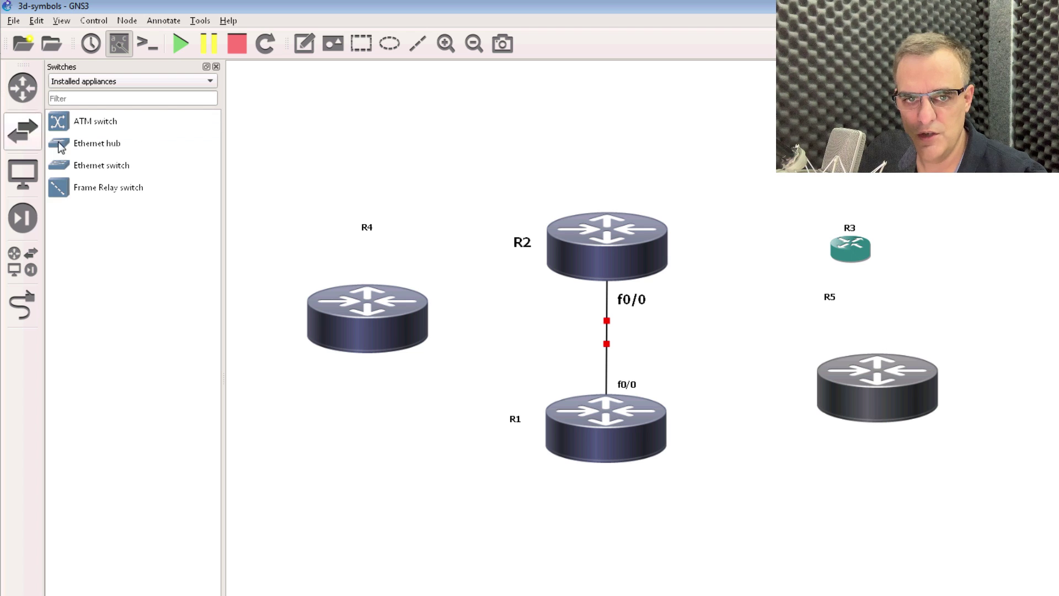
Search Brand Exchange device icons for 'switch' and download the Switch and Layer3 Switch icons.
{"action": "left_click", "coordinate": [107, 167]}
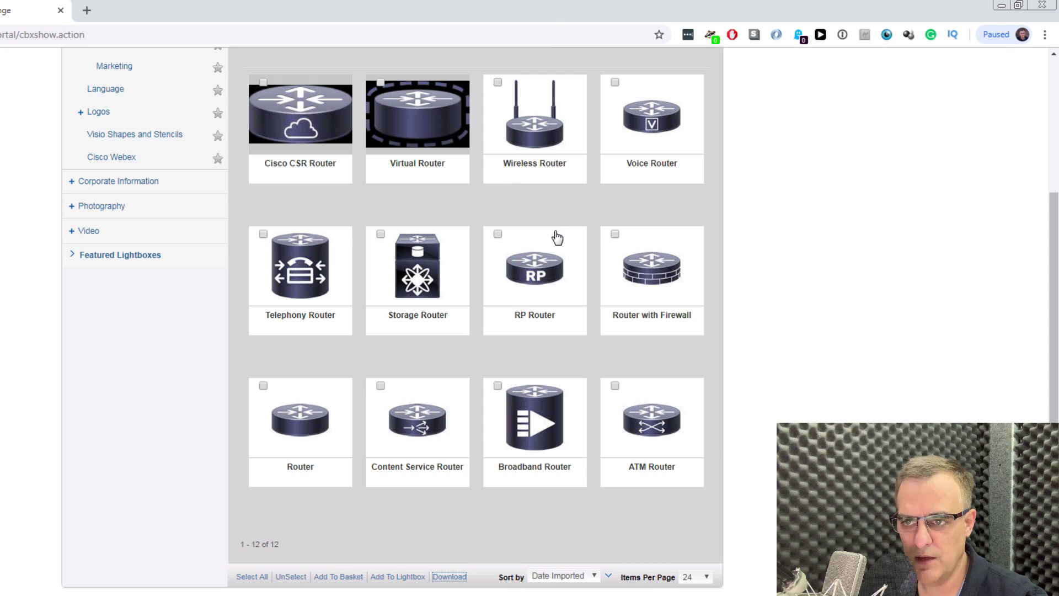
{"action": "scroll", "coordinate": [555, 236], "scroll_direction": "up", "scroll_amount": 4}
{"action": "double_click", "coordinate": [604, 245]}
{"action": "type", "text": "switch"}
{"action": "left_click", "coordinate": [706, 245]}
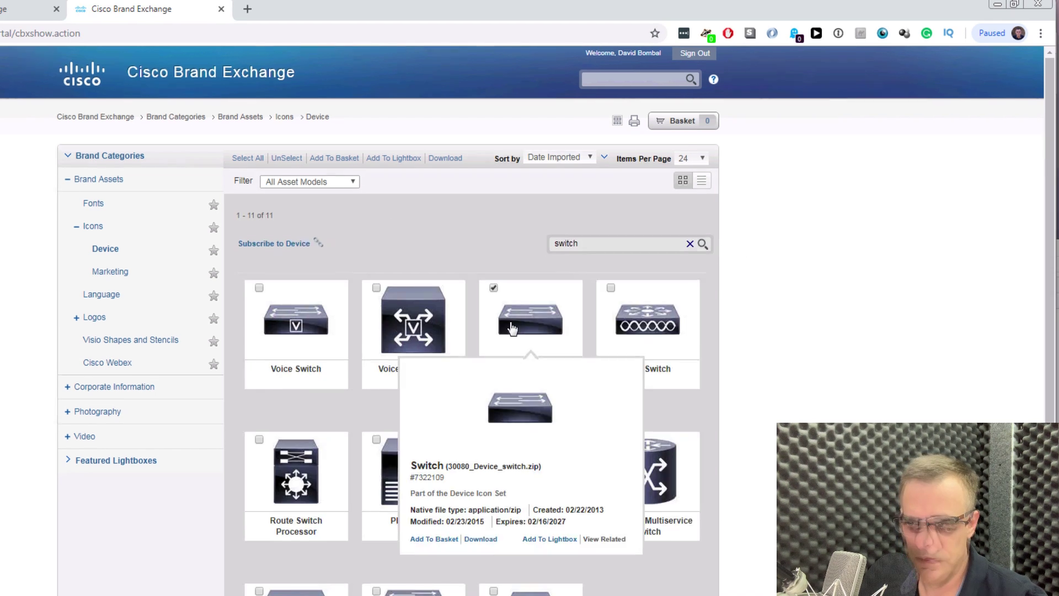
{"action": "scroll", "coordinate": [604, 417], "scroll_direction": "down", "scroll_amount": 3}
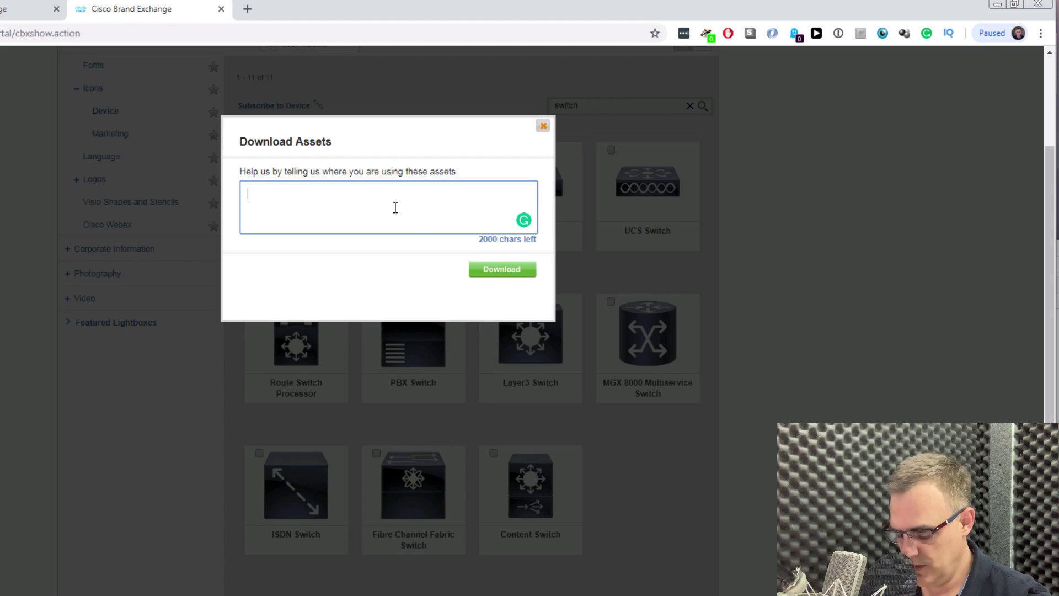
{"action": "left_click", "coordinate": [517, 271]}
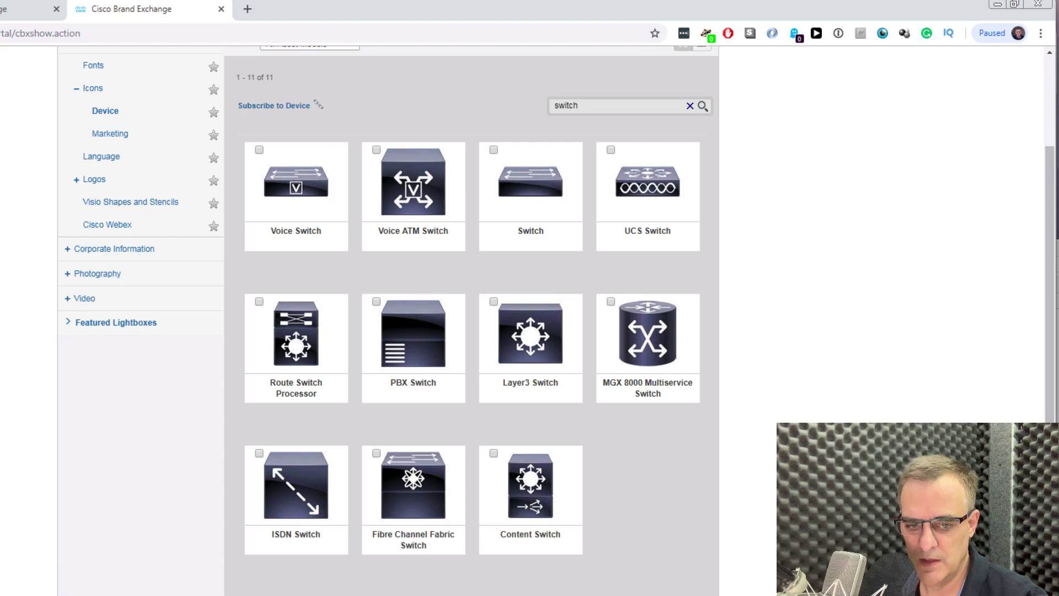
Extract the downloaded icon archive into its own folder and open it.
{"action": "key", "text": "alt+Tab"}
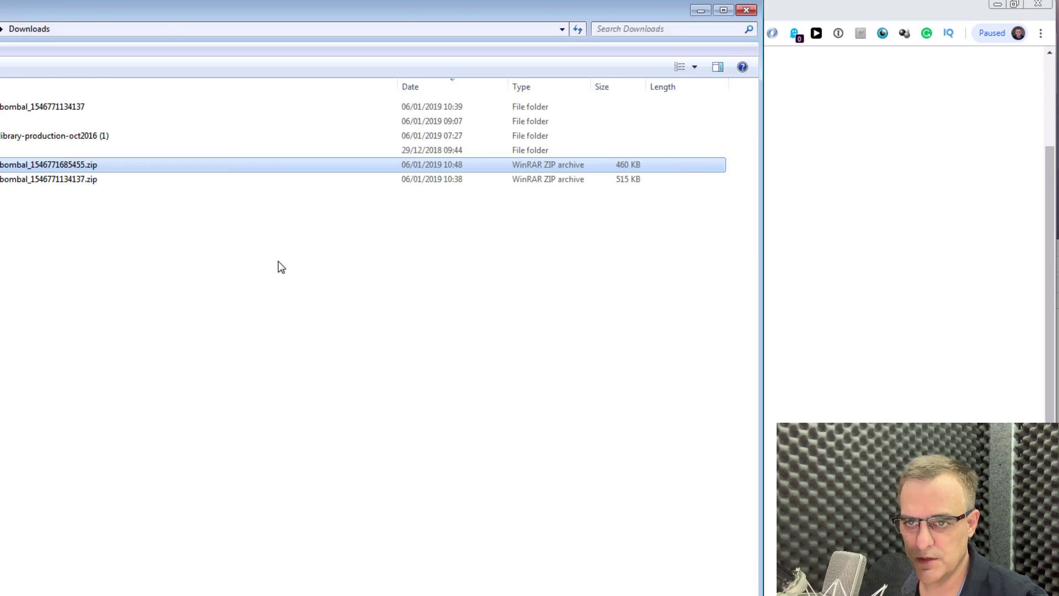
{"action": "right_click", "coordinate": [330, 164]}
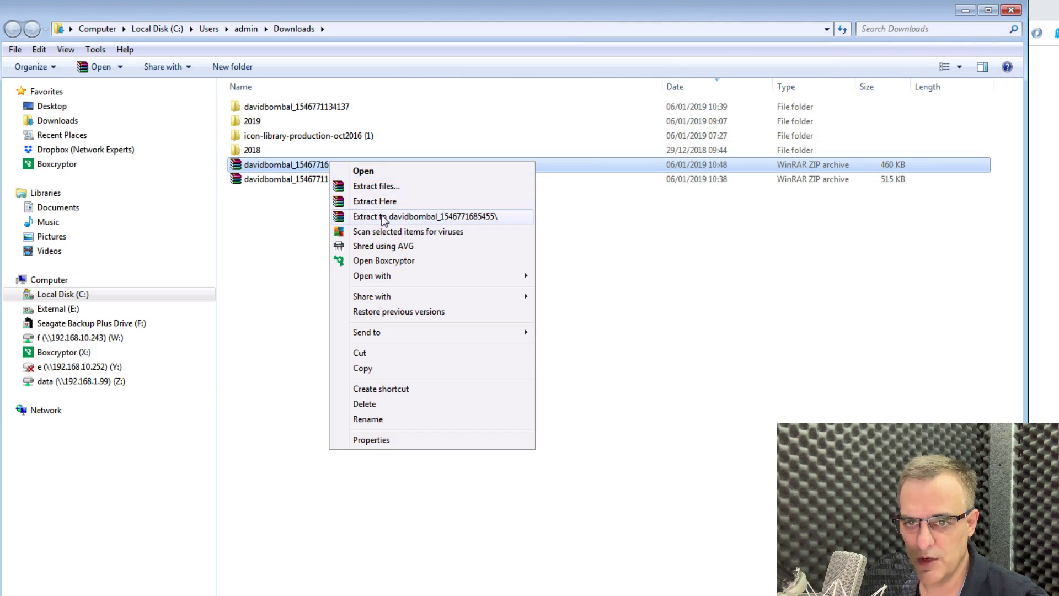
{"action": "left_click", "coordinate": [436, 216]}
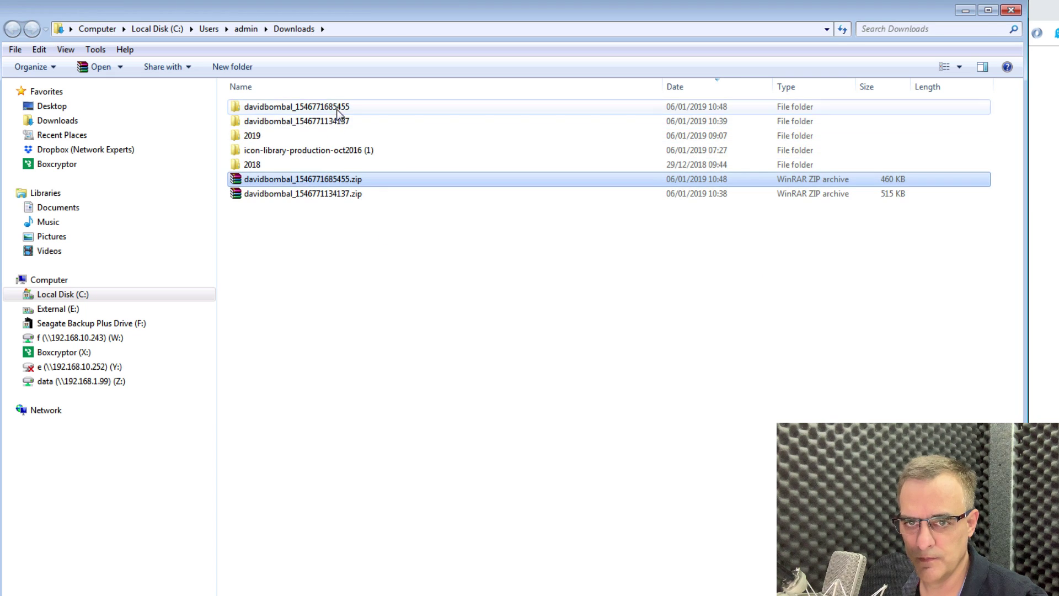
{"action": "double_click", "coordinate": [338, 109]}
Extract the 30042_Device_layer3_switch and 30080_Device_switch zips into their own folders.
{"action": "right_click", "coordinate": [323, 111]}
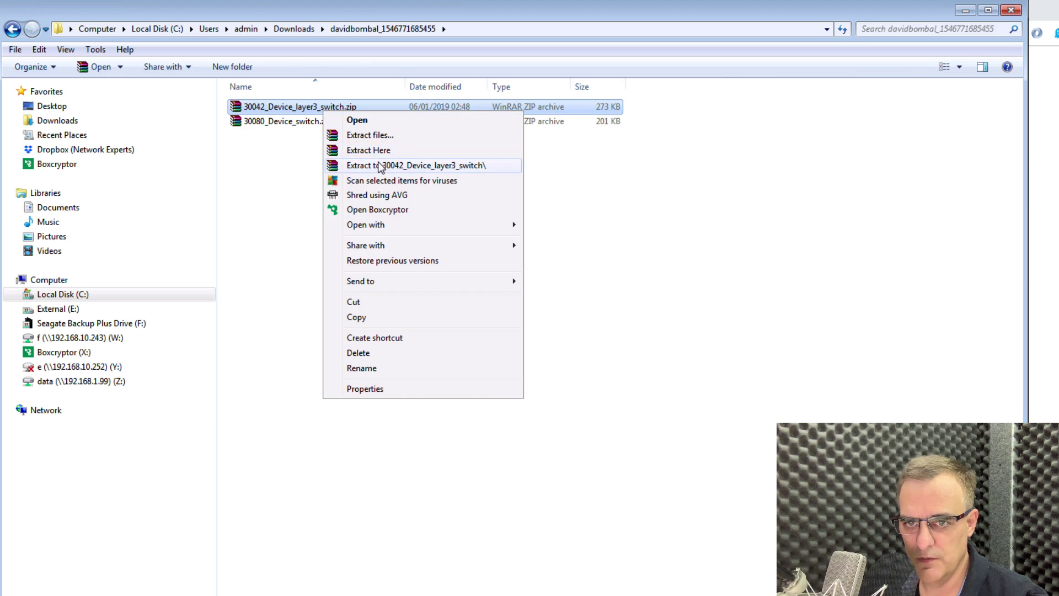
{"action": "left_click", "coordinate": [375, 165]}
{"action": "left_click", "coordinate": [328, 124]}
{"action": "right_click", "coordinate": [327, 123]}
{"action": "left_click", "coordinate": [393, 182]}
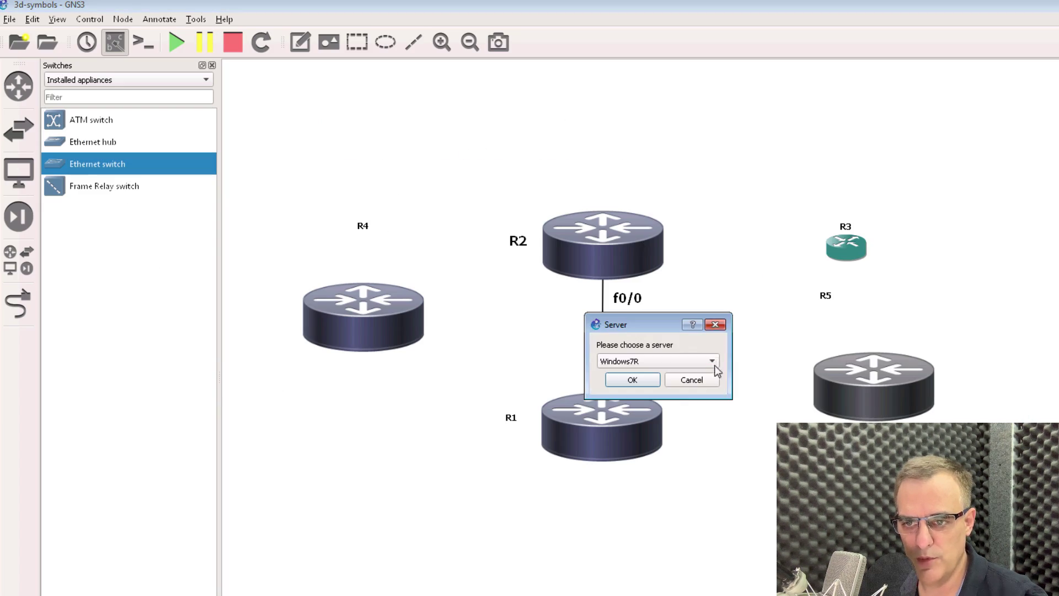
Add Ethernetswitch-1 on the second server and place it top right above R3.
{"action": "left_click", "coordinate": [711, 361]}
{"action": "left_click", "coordinate": [689, 374]}
{"action": "left_click", "coordinate": [640, 380]}
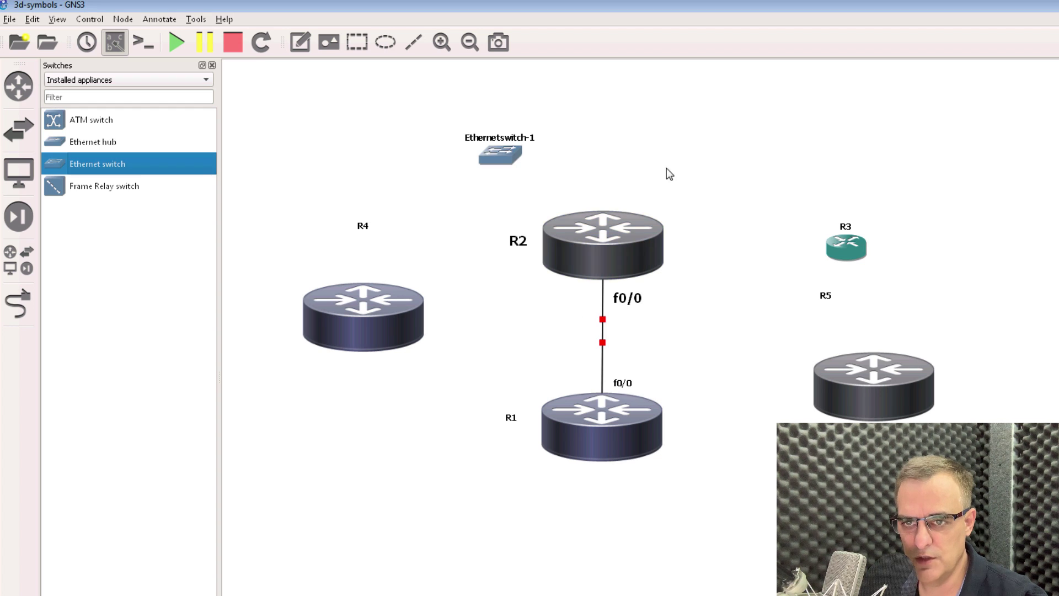
{"action": "left_click_drag", "start_coordinate": [481, 146], "coordinate": [851, 128]}
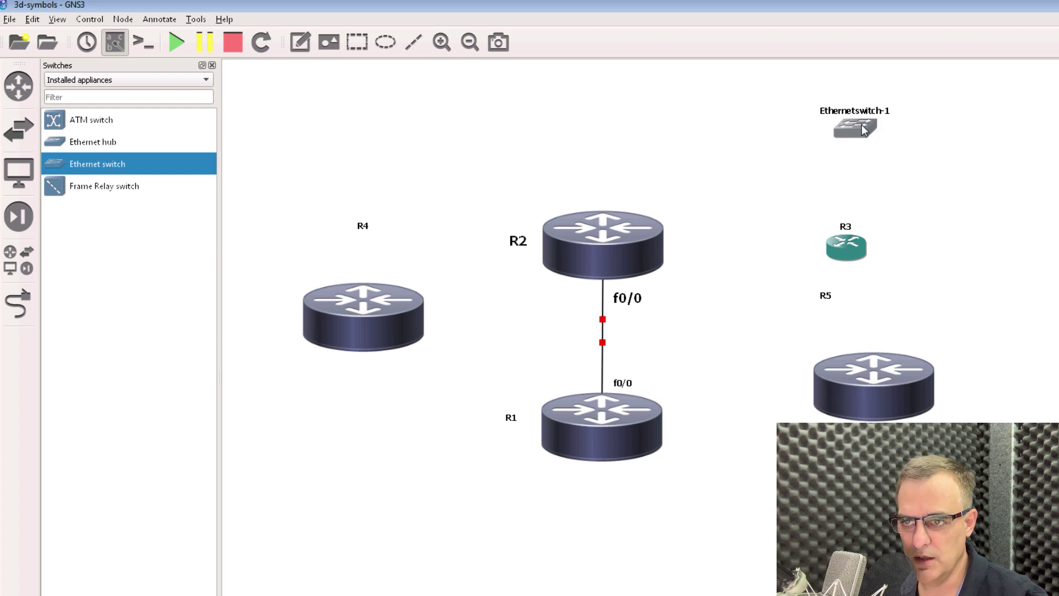
Set Ethernetswitch-1's symbol to 30080_Device_switch_default_256.png and place its label to the left.
{"action": "right_click", "coordinate": [849, 123]}
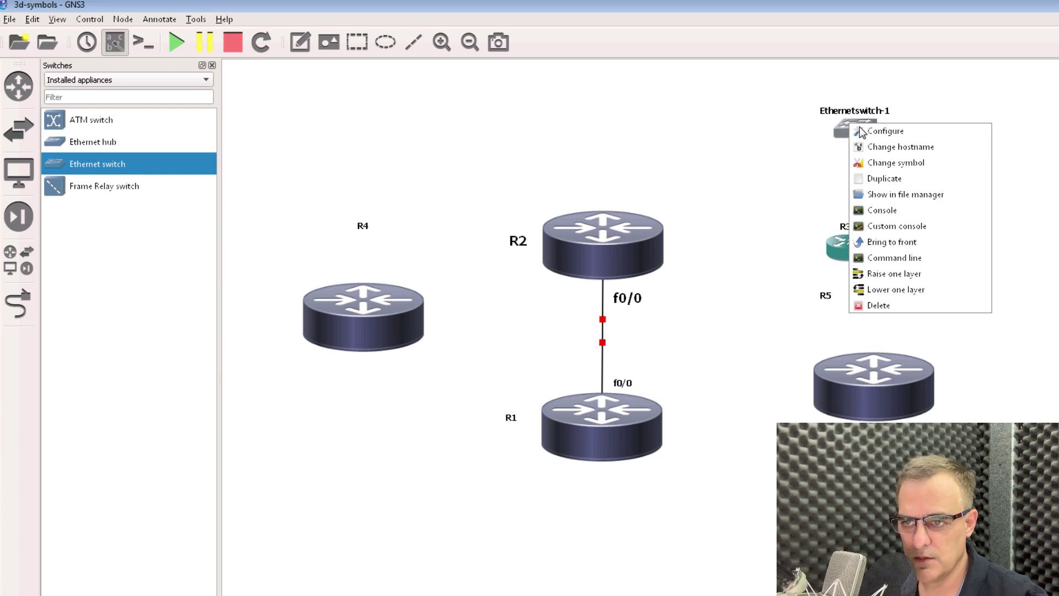
{"action": "left_click", "coordinate": [885, 163]}
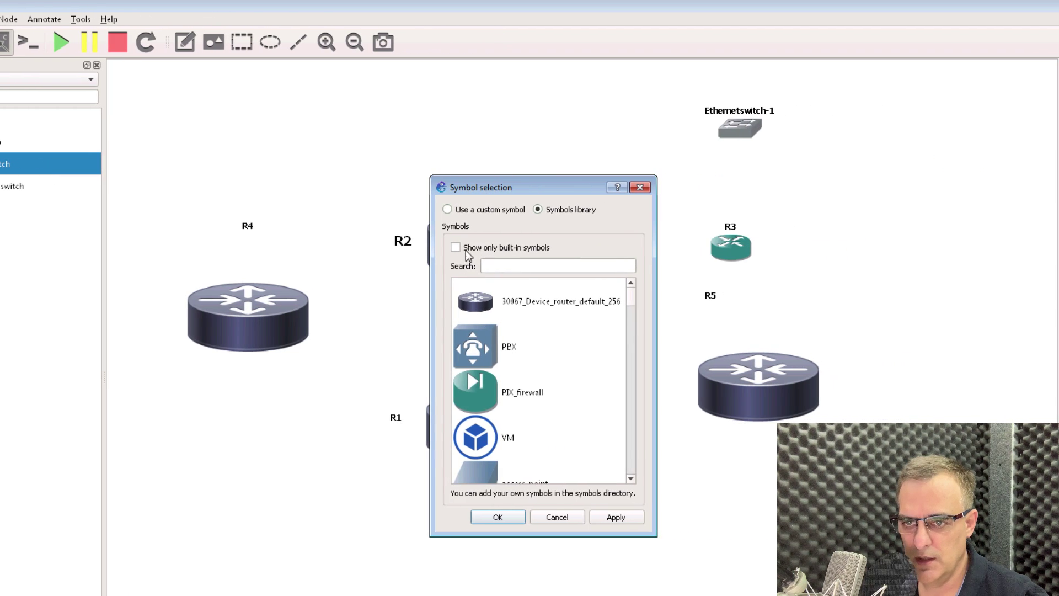
{"action": "left_click", "coordinate": [462, 212]}
{"action": "left_click", "coordinate": [613, 248]}
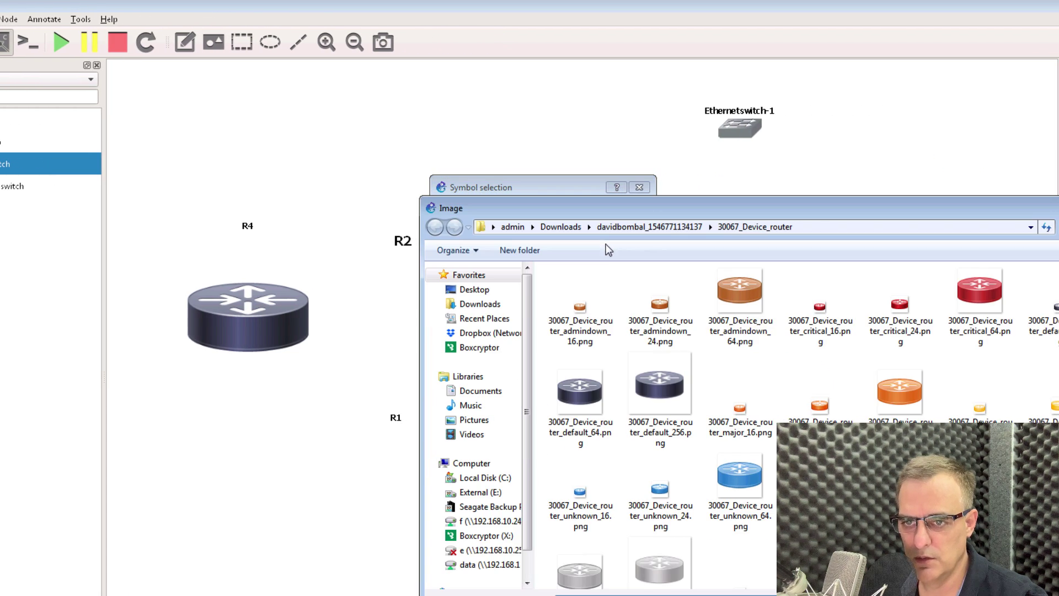
{"action": "left_click", "coordinate": [561, 228]}
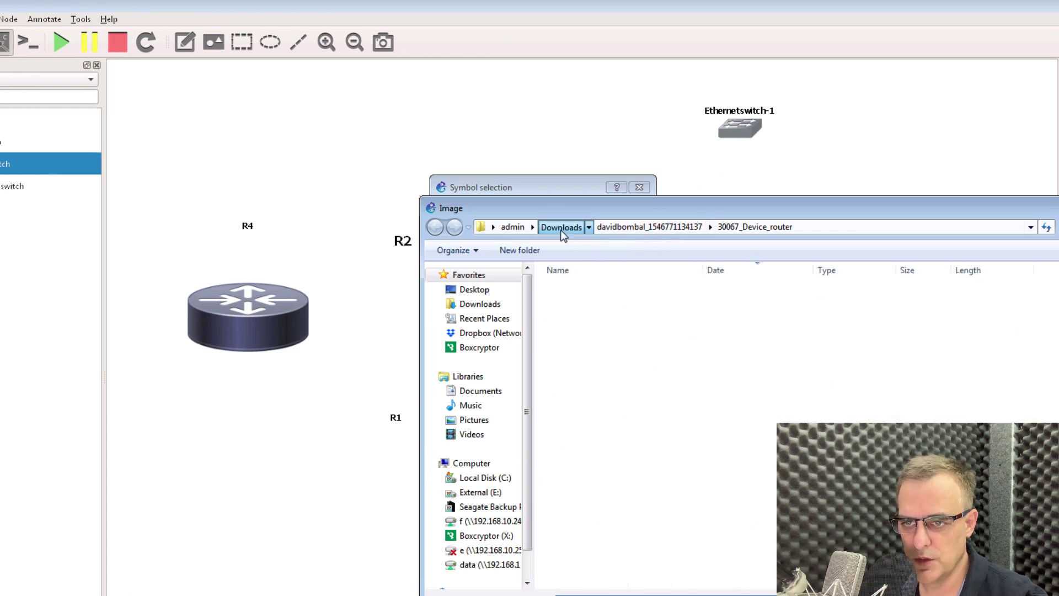
{"action": "double_click", "coordinate": [608, 292]}
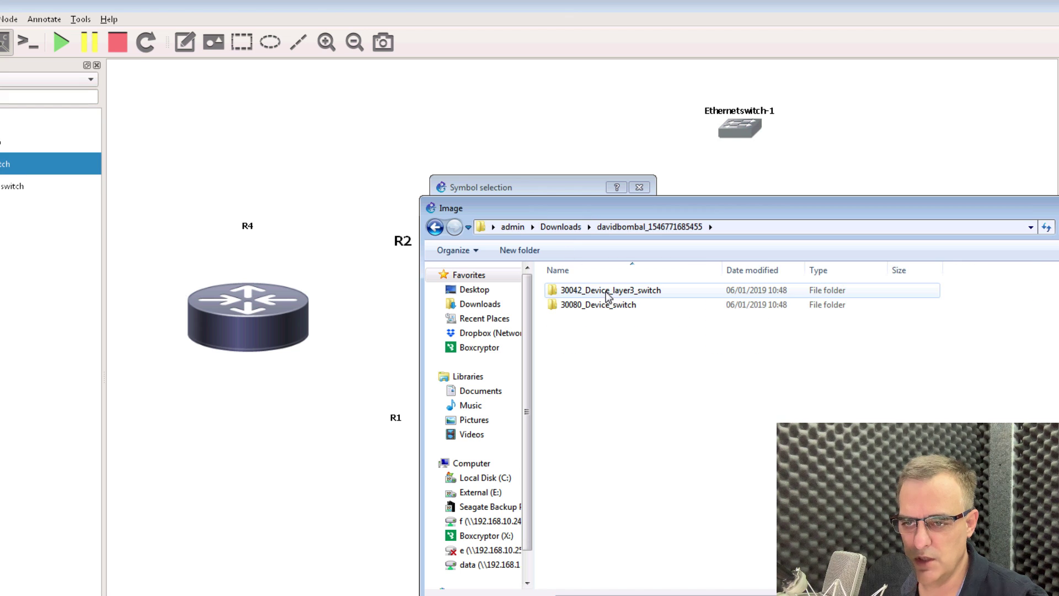
{"action": "double_click", "coordinate": [603, 304]}
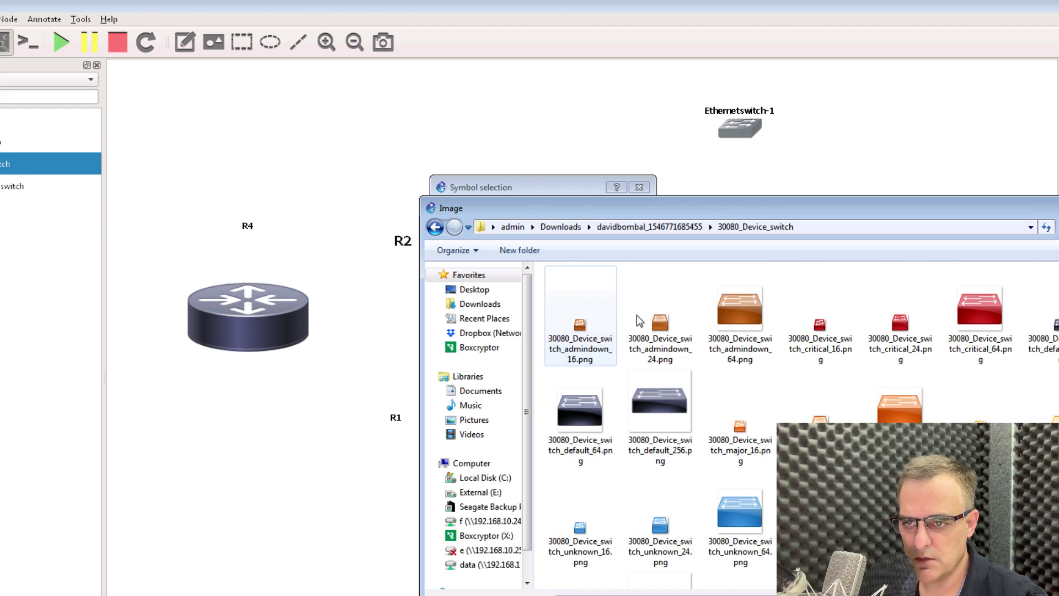
{"action": "double_click", "coordinate": [693, 418]}
{"action": "left_click", "coordinate": [498, 303]}
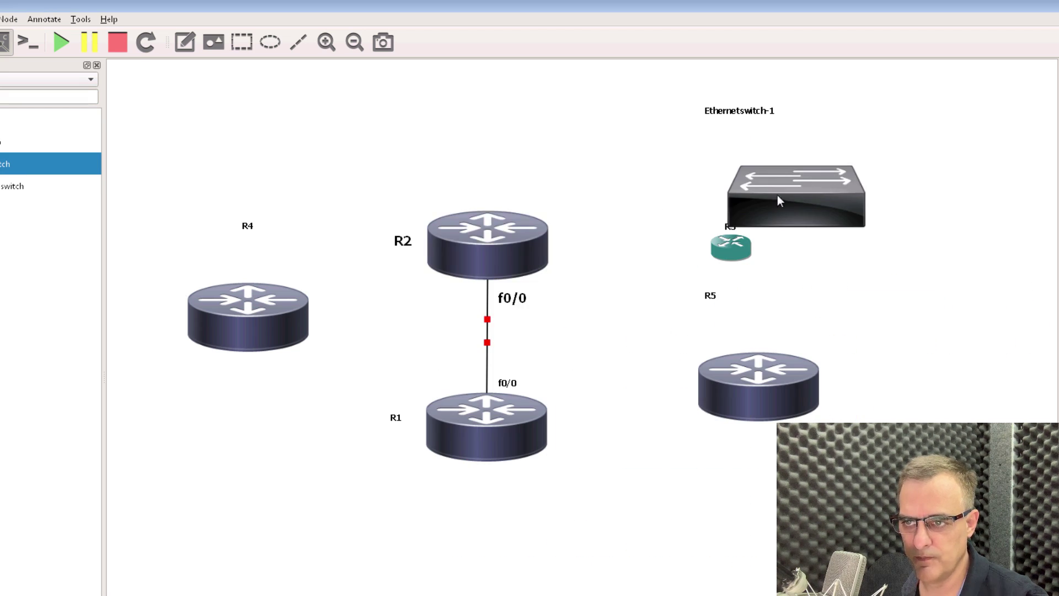
{"action": "left_click_drag", "start_coordinate": [786, 200], "coordinate": [877, 166]}
{"action": "left_click_drag", "start_coordinate": [815, 76], "coordinate": [747, 147]}
Add a second Ethernet switch, Ethernetswitch-2, on the chosen server.
{"action": "left_click_drag", "start_coordinate": [33, 163], "coordinate": [189, 484]}
{"action": "left_click", "coordinate": [537, 362]}
{"action": "left_click", "coordinate": [531, 373]}
{"action": "left_click", "coordinate": [522, 382]}
{"action": "scroll", "coordinate": [429, 412], "scroll_direction": "down", "scroll_amount": 1}
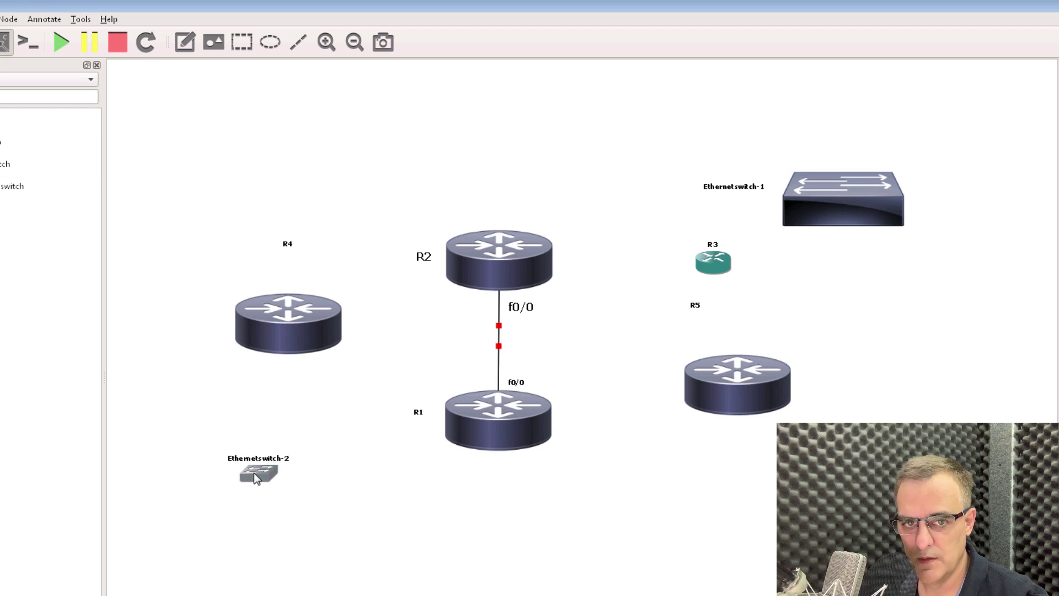
Give Ethernetswitch-2 the 30042_Device_layer3_switch_default_256.png symbol and position it below R4.
{"action": "left_click_drag", "start_coordinate": [254, 472], "coordinate": [278, 429]}
{"action": "right_click", "coordinate": [278, 429]}
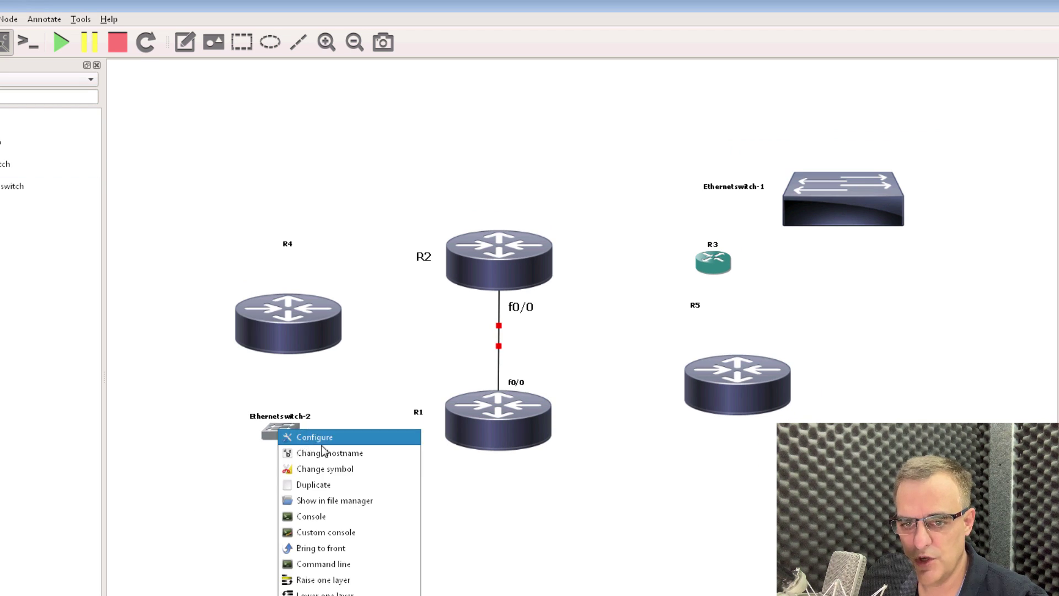
{"action": "left_click", "coordinate": [329, 466]}
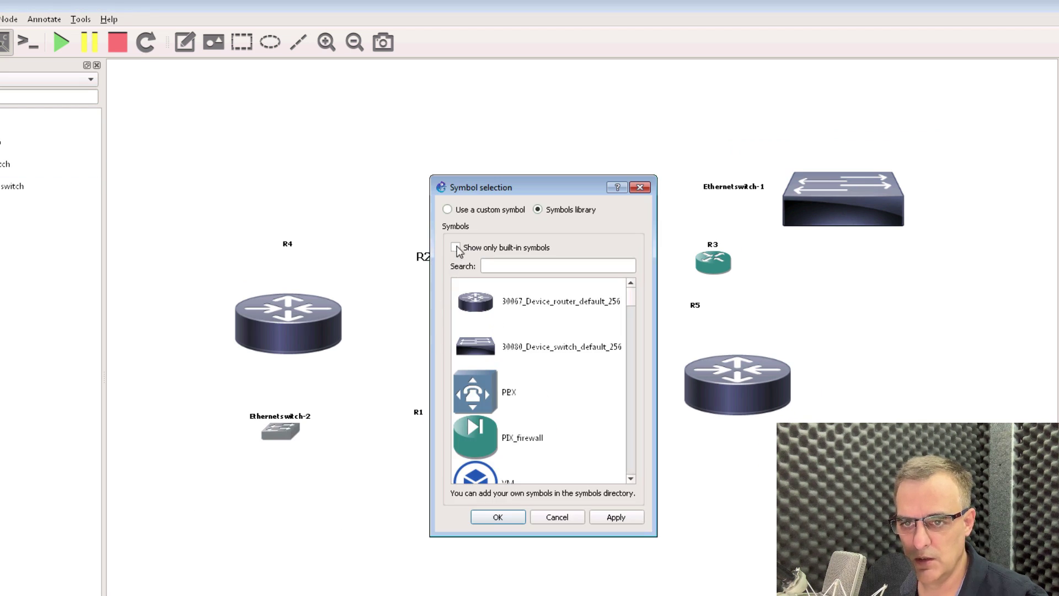
{"action": "left_click", "coordinate": [476, 214]}
{"action": "left_click", "coordinate": [615, 249]}
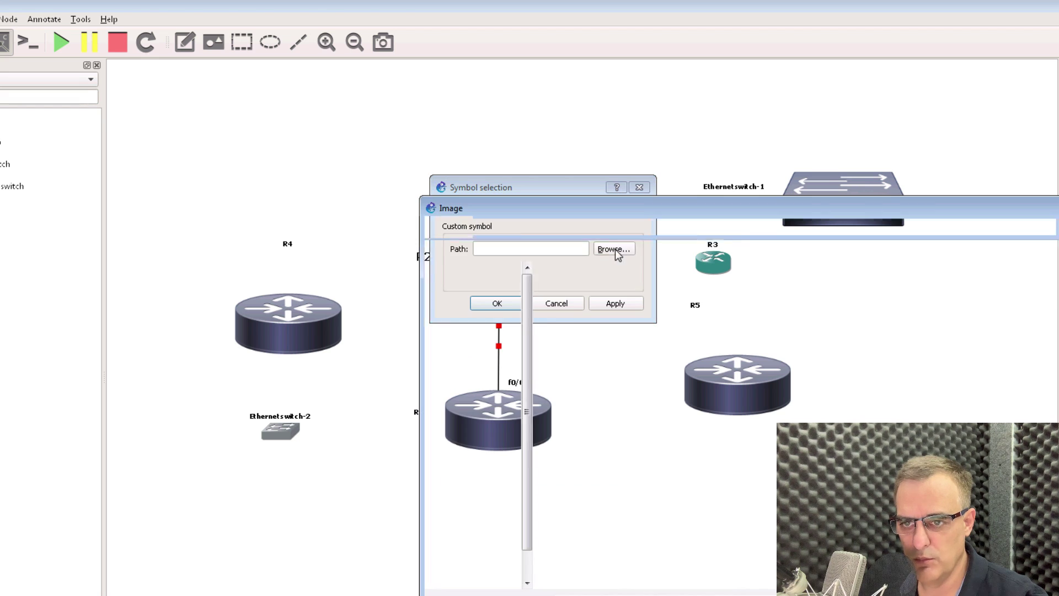
{"action": "left_click", "coordinate": [648, 225]}
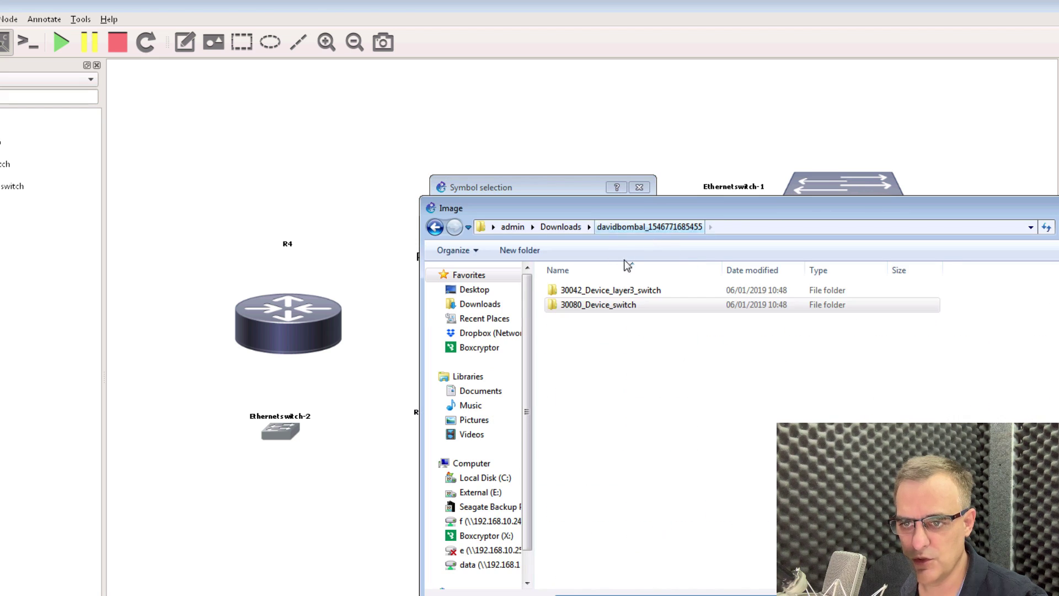
{"action": "double_click", "coordinate": [612, 289]}
{"action": "left_click", "coordinate": [655, 389]}
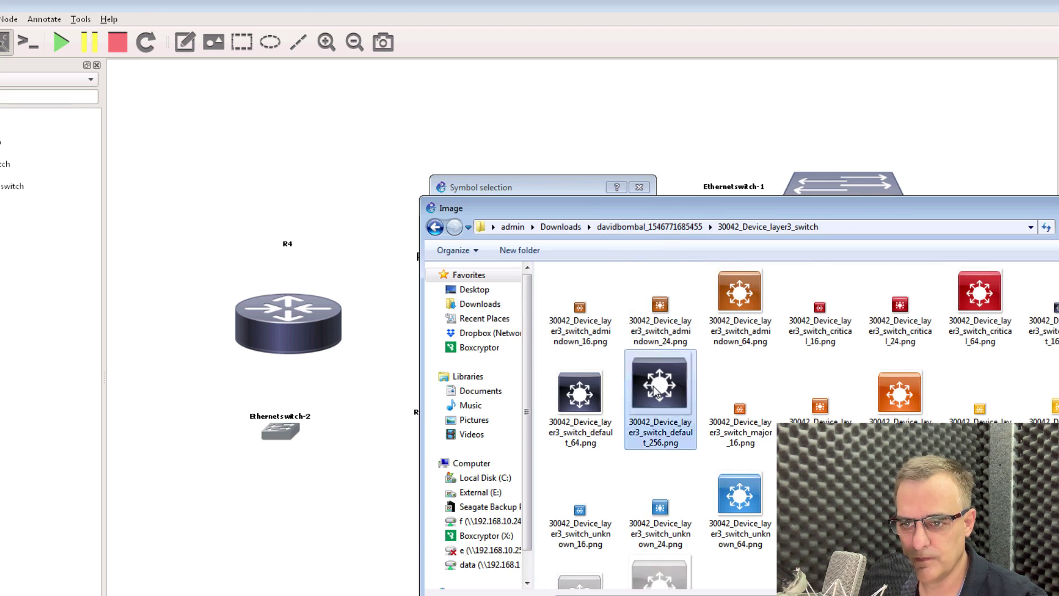
{"action": "key", "text": "Return"}
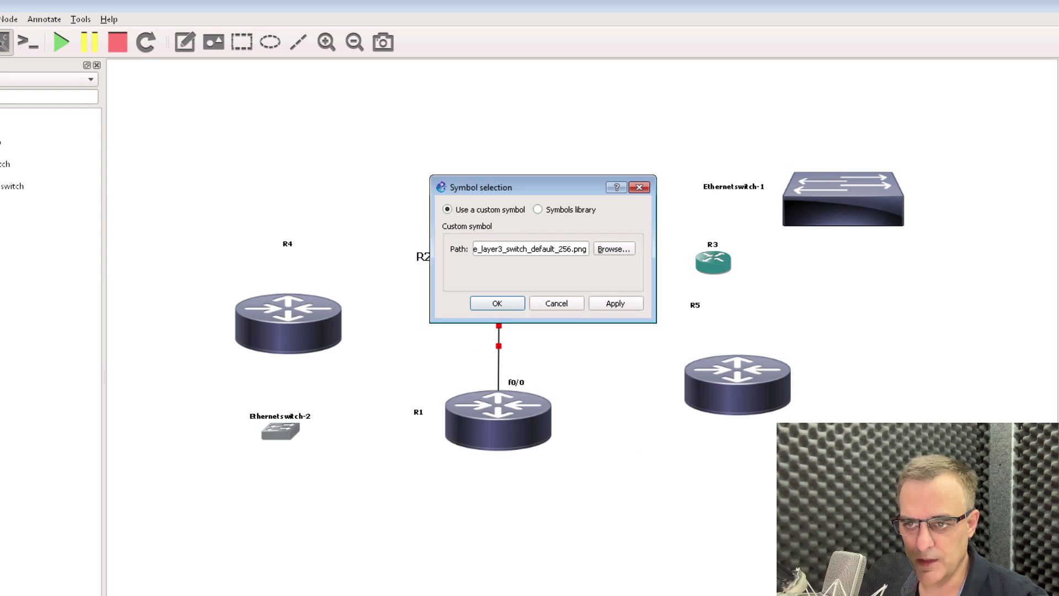
{"action": "left_click", "coordinate": [498, 305]}
{"action": "left_click_drag", "start_coordinate": [347, 433], "coordinate": [285, 465]}
Link R4 f0/0 to R2 f0/1, and R4 f0/1 to Ethernetswitch-2 e0.
{"action": "left_click", "coordinate": [298, 320]}
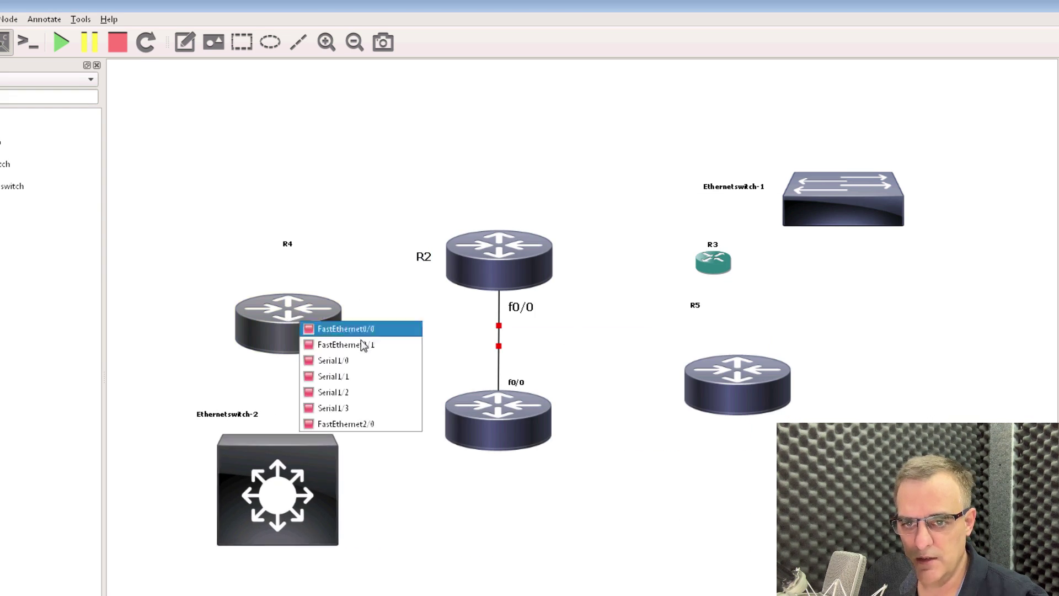
{"action": "left_click", "coordinate": [394, 329]}
{"action": "left_click", "coordinate": [485, 267]}
{"action": "left_click", "coordinate": [521, 287]}
{"action": "left_click", "coordinate": [281, 336]}
{"action": "left_click", "coordinate": [281, 472]}
{"action": "left_click", "coordinate": [281, 472]}
{"action": "left_click", "coordinate": [317, 494]}
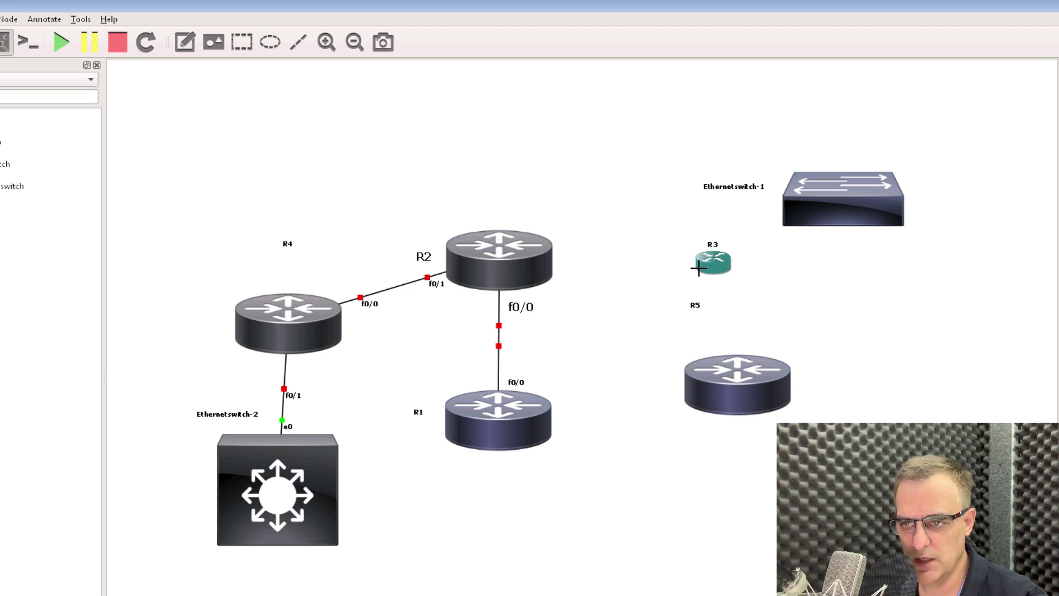
Connect R2 to R3 with a serial link ending on R3's Serial1/0.
{"action": "left_click", "coordinate": [498, 246]}
{"action": "left_click", "coordinate": [546, 282]}
{"action": "left_click", "coordinate": [716, 260]}
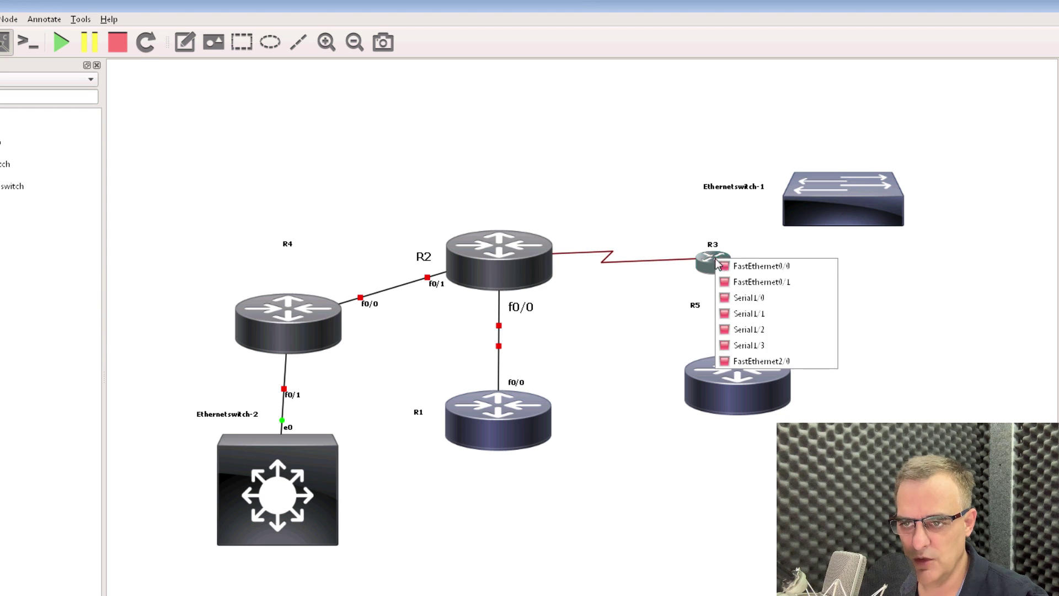
{"action": "left_click", "coordinate": [756, 298]}
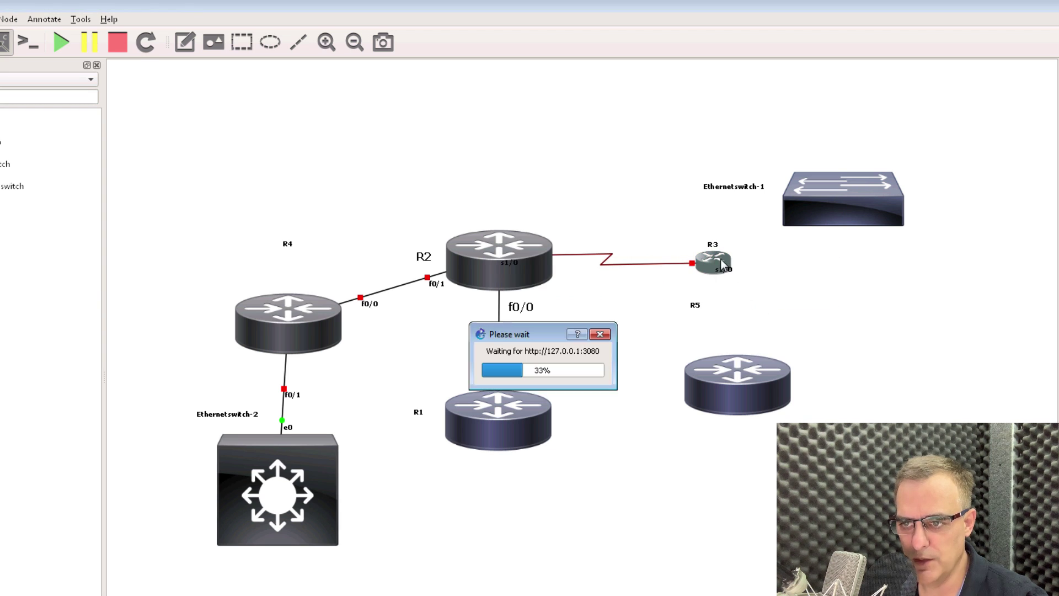
Link R3 f0/0 to R5 f0/0, and R3 f0/1 to Ethernetswitch-1 e0.
{"action": "left_click", "coordinate": [715, 260]}
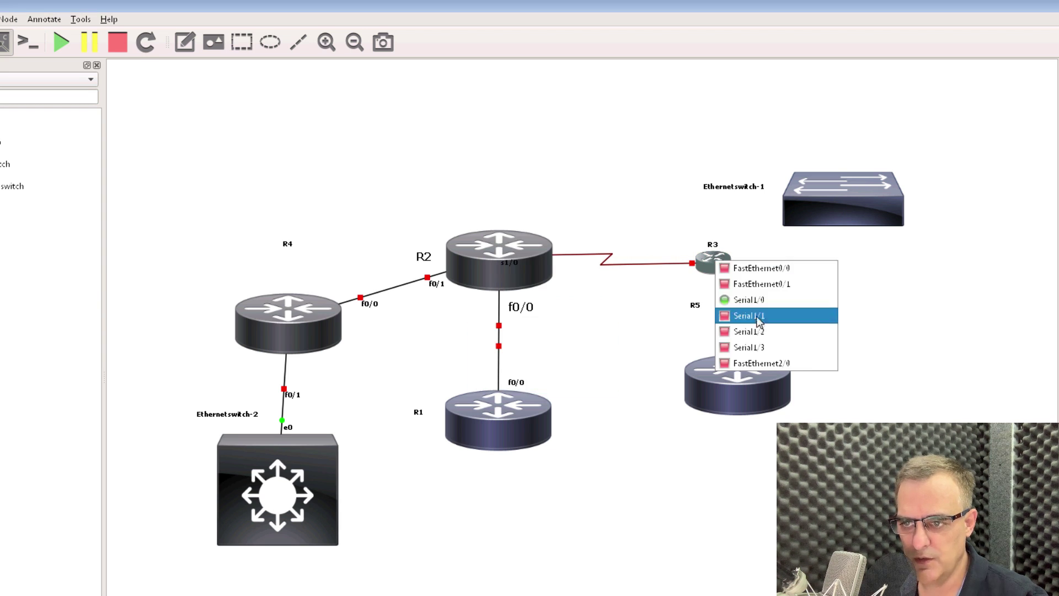
{"action": "left_click", "coordinate": [761, 268]}
{"action": "left_click", "coordinate": [754, 367]}
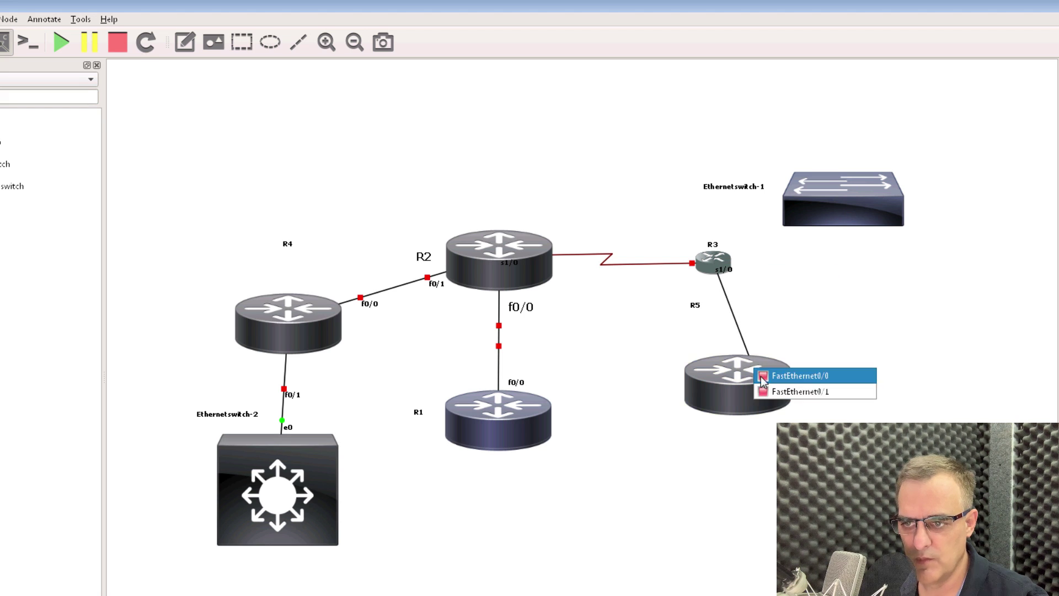
{"action": "left_click", "coordinate": [783, 375]}
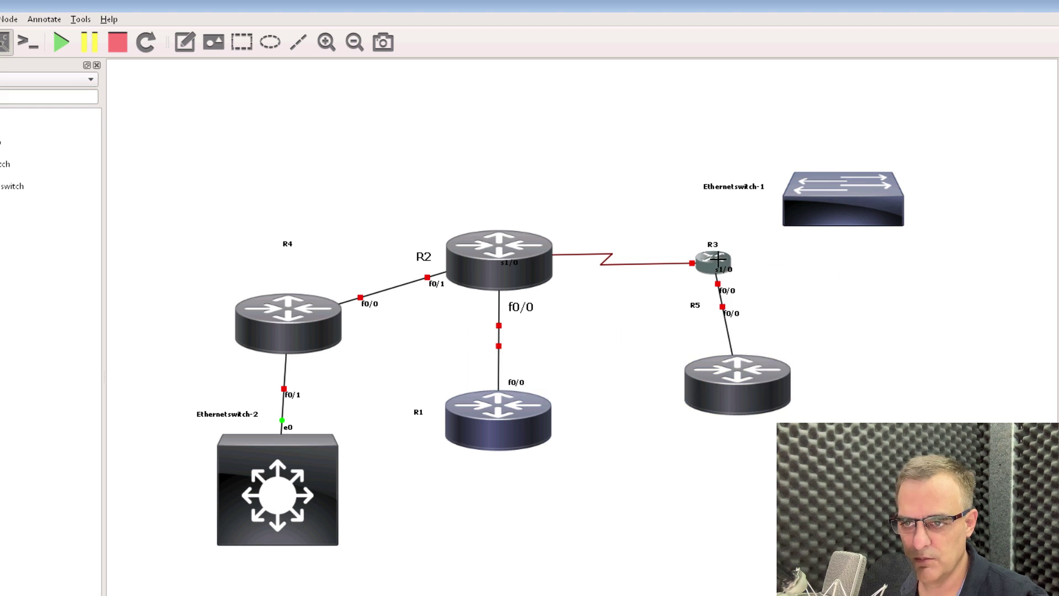
{"action": "left_click", "coordinate": [711, 263]}
{"action": "left_click", "coordinate": [766, 283]}
{"action": "left_click", "coordinate": [848, 185]}
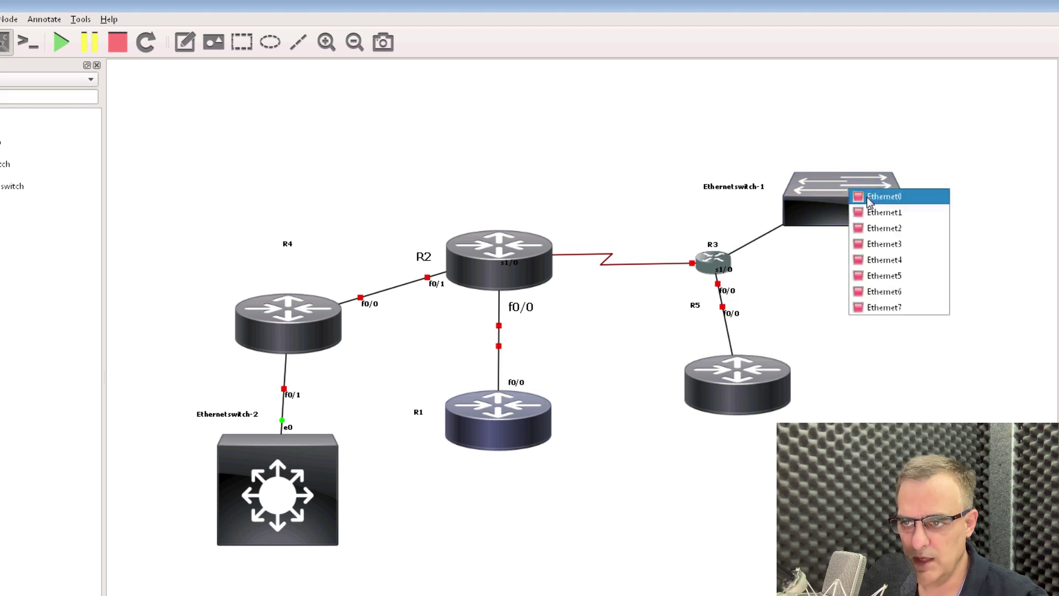
{"action": "left_click", "coordinate": [881, 198]}
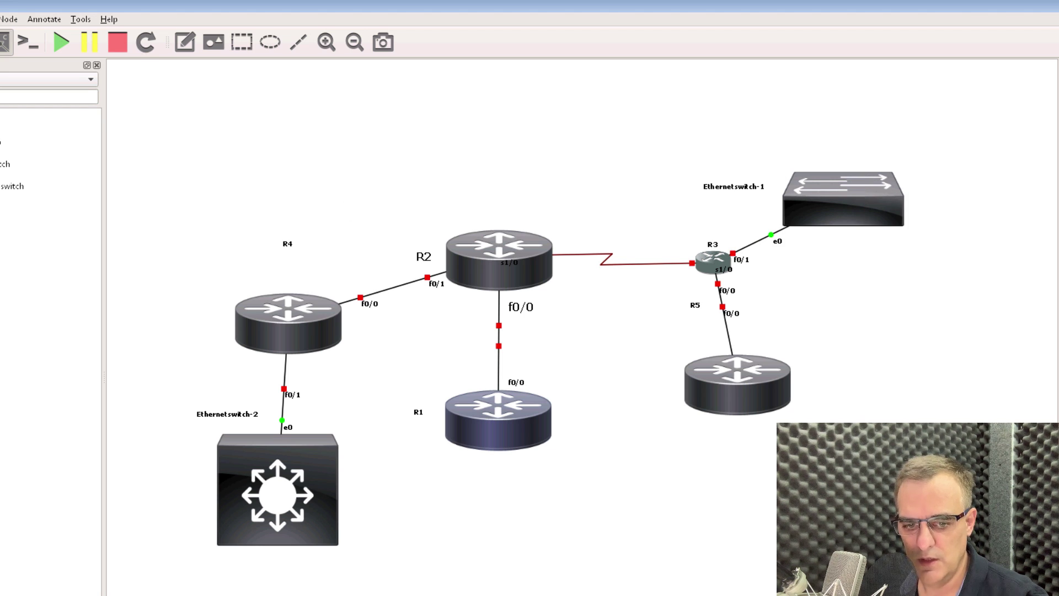
Search Cisco Brand Exchange for 'laptop' and open the PC laptop asset.
{"action": "key", "text": "alt+Tab"}
{"action": "key", "text": "ctrl+a"}
{"action": "type", "text": "la"}
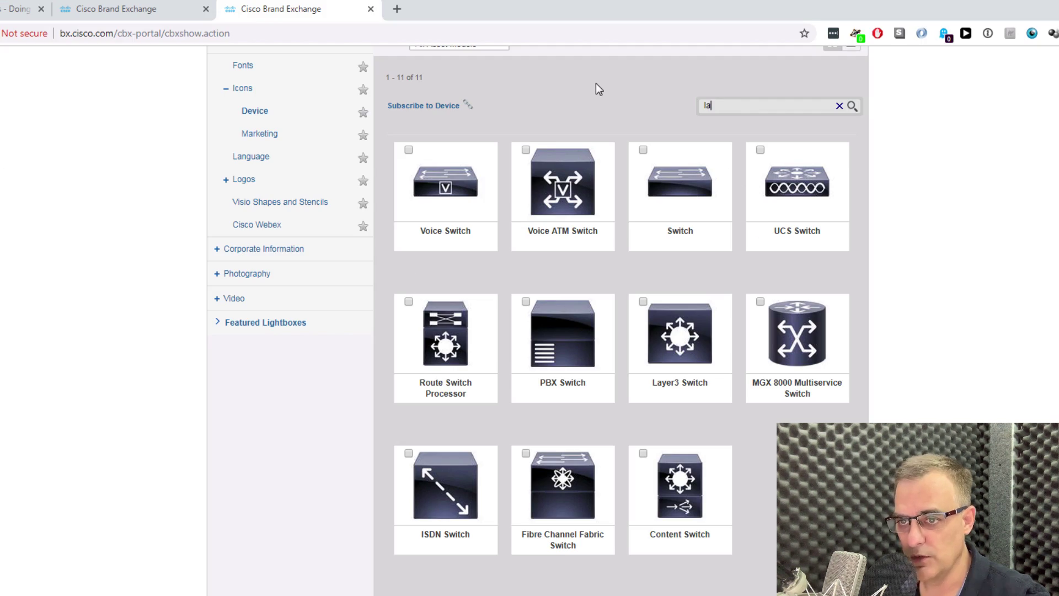
{"action": "type", "text": "ptop"}
{"action": "key", "text": "Return"}
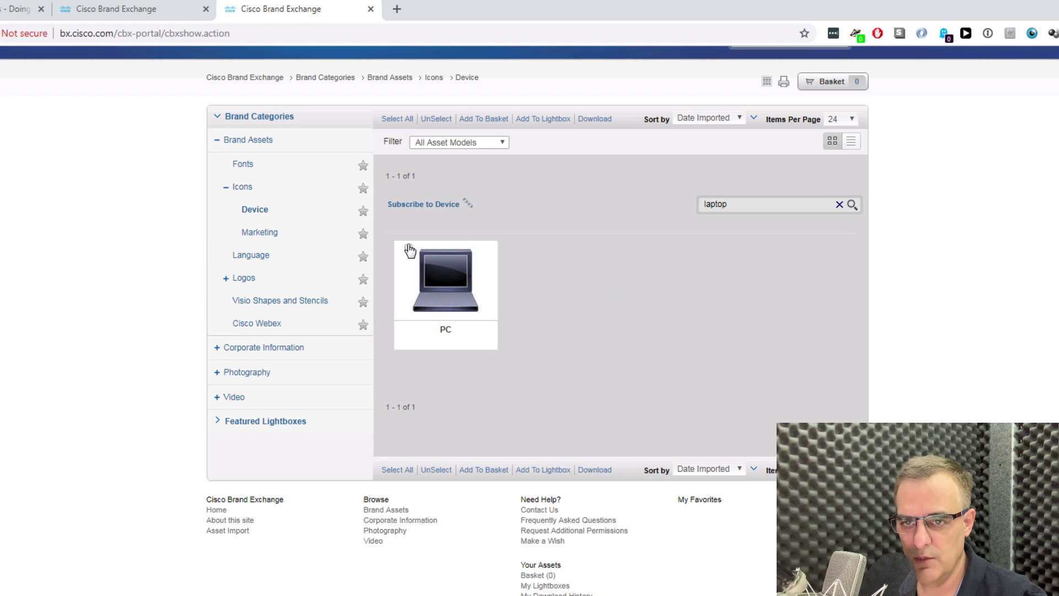
{"action": "left_click", "coordinate": [409, 251]}
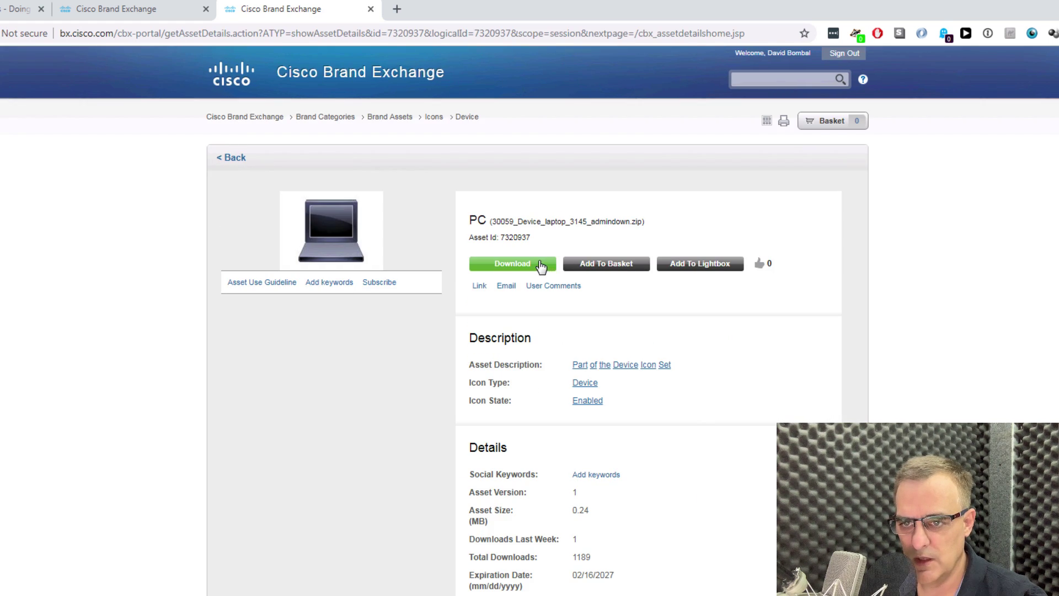
Download the PC laptop package with usage comment 'labs' and extract it to its own folder.
{"action": "left_click", "coordinate": [541, 267]}
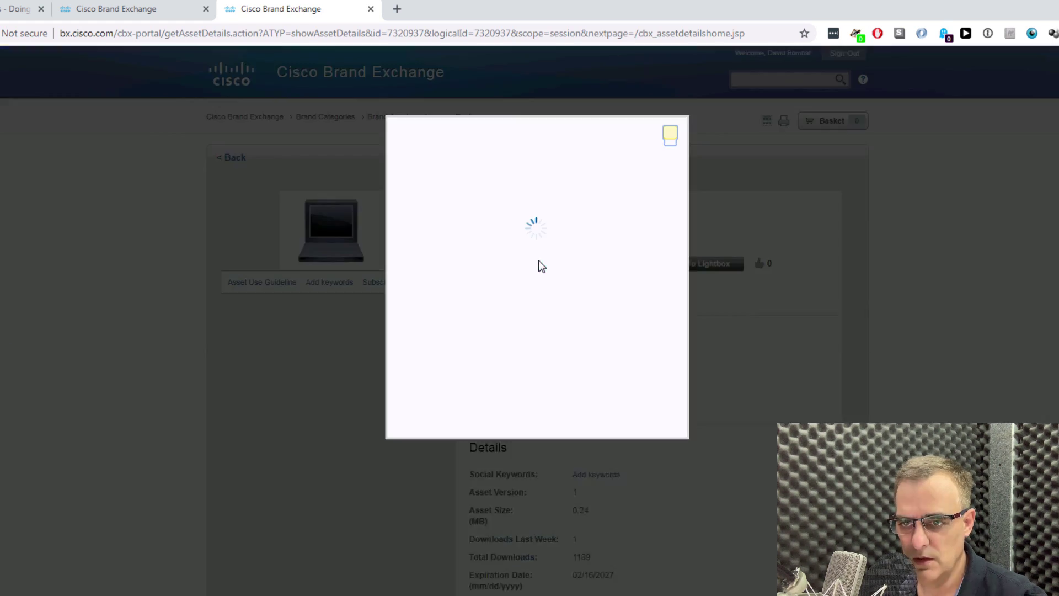
{"action": "left_click", "coordinate": [438, 330]}
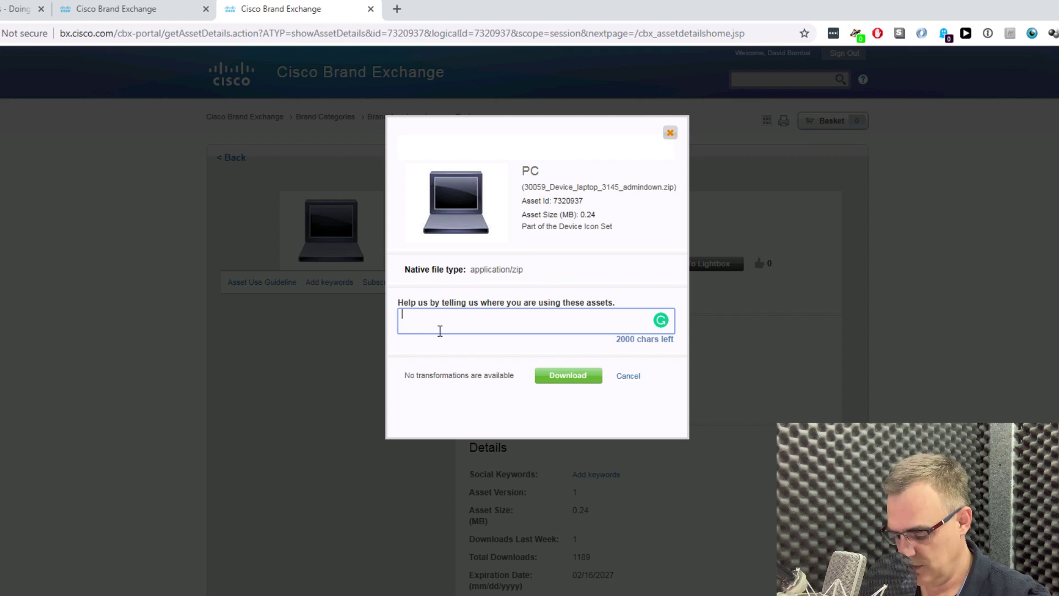
{"action": "type", "text": "labs"}
{"action": "left_click", "coordinate": [556, 386]}
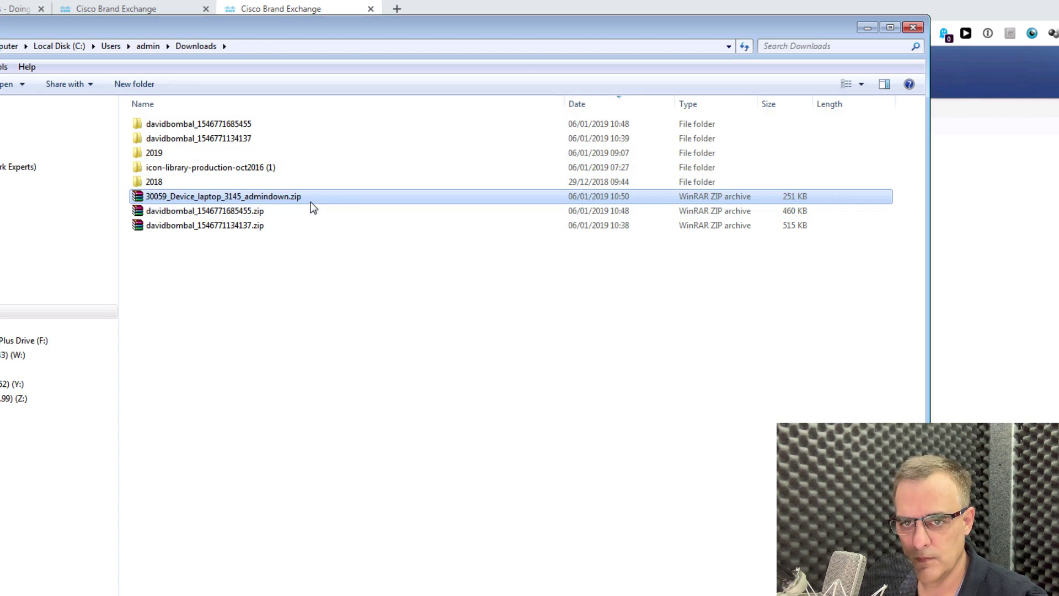
{"action": "right_click", "coordinate": [312, 207]}
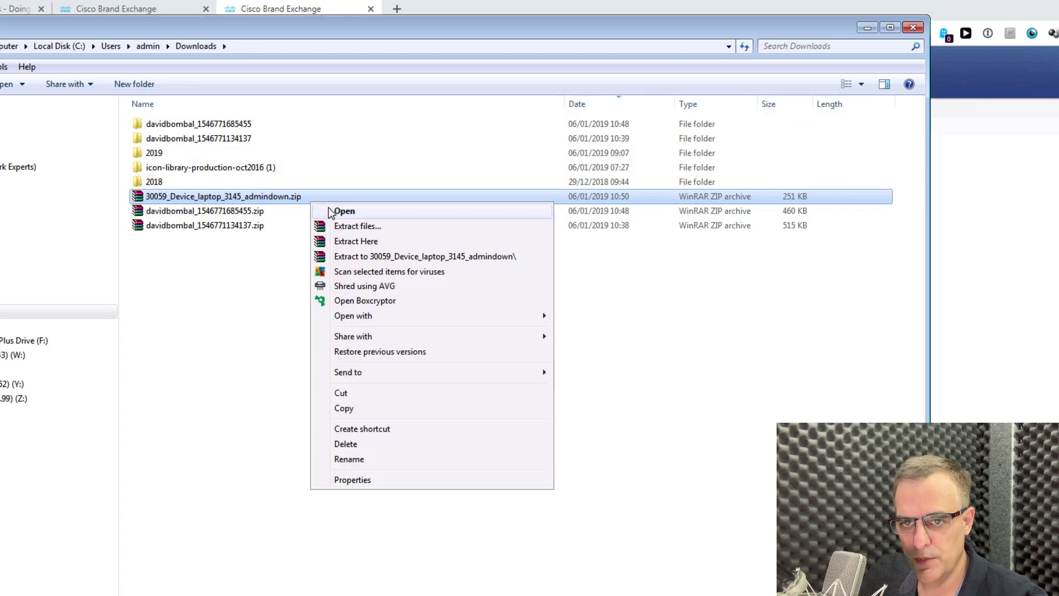
{"action": "left_click", "coordinate": [361, 257]}
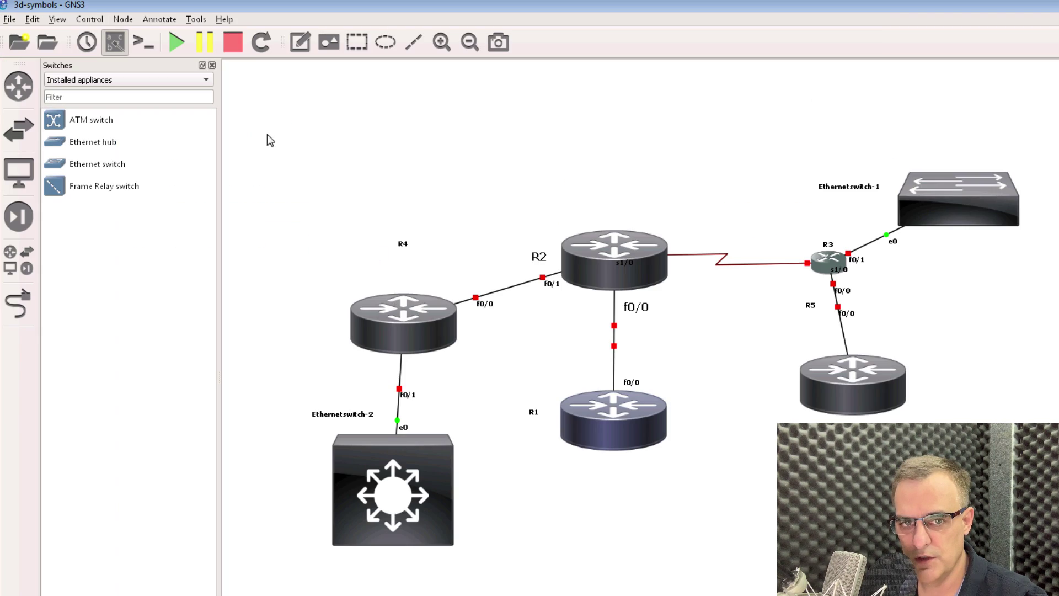
Add a VPCS PC-1 on the GNS3 VM server at the upper left.
{"action": "left_click", "coordinate": [19, 168]}
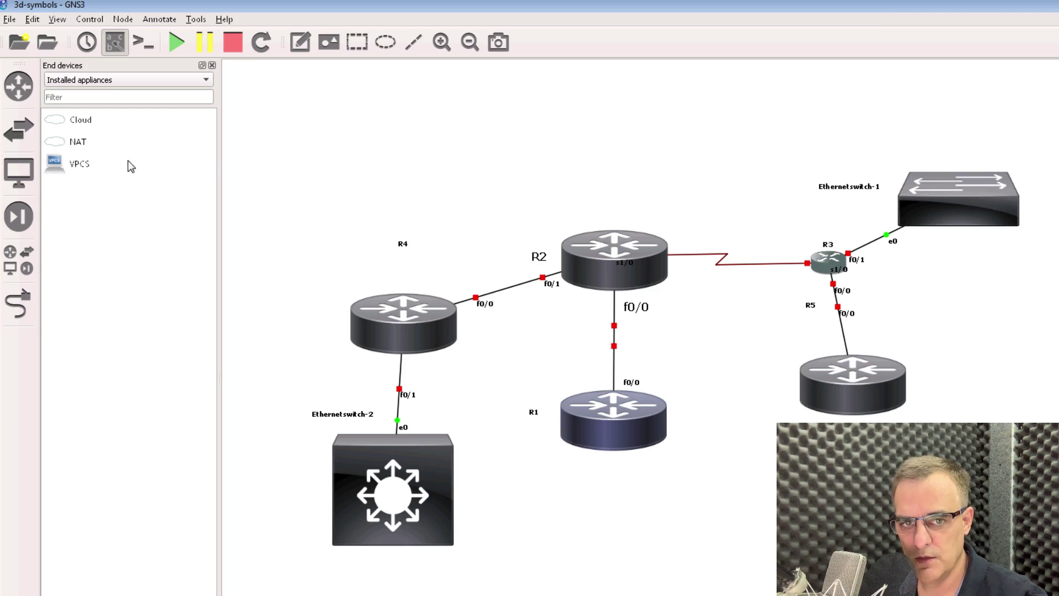
{"action": "left_click_drag", "start_coordinate": [128, 166], "coordinate": [376, 166]}
{"action": "left_click", "coordinate": [657, 361]}
{"action": "left_click", "coordinate": [634, 377]}
{"action": "left_click", "coordinate": [632, 380]}
{"action": "left_click_drag", "start_coordinate": [401, 177], "coordinate": [392, 140]}
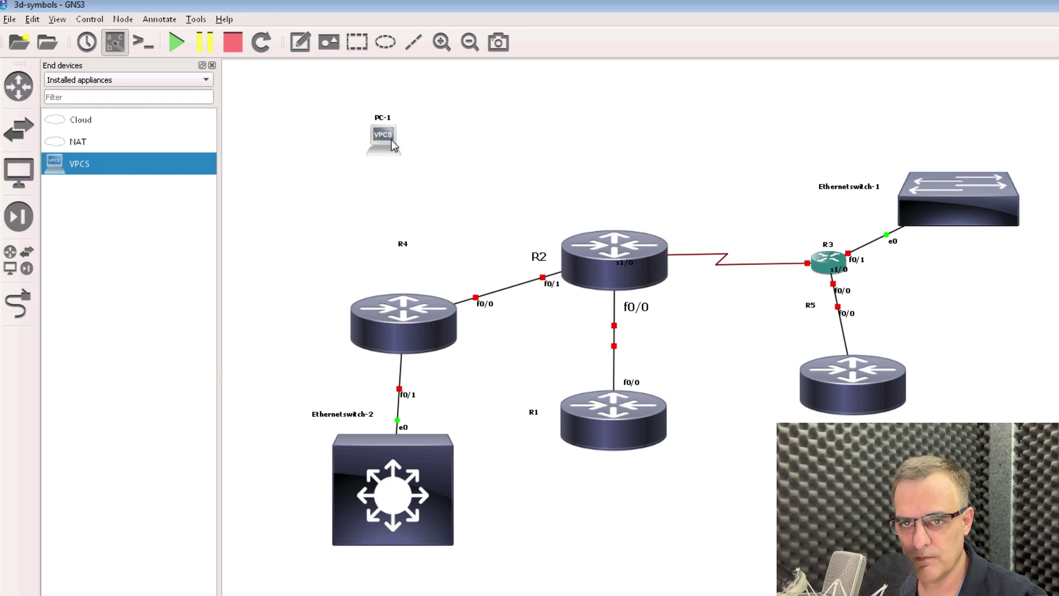
Set PC-1's symbol to the 256-pixel laptop_3145_default PNG.
{"action": "right_click", "coordinate": [392, 139]}
{"action": "left_click", "coordinate": [436, 188]}
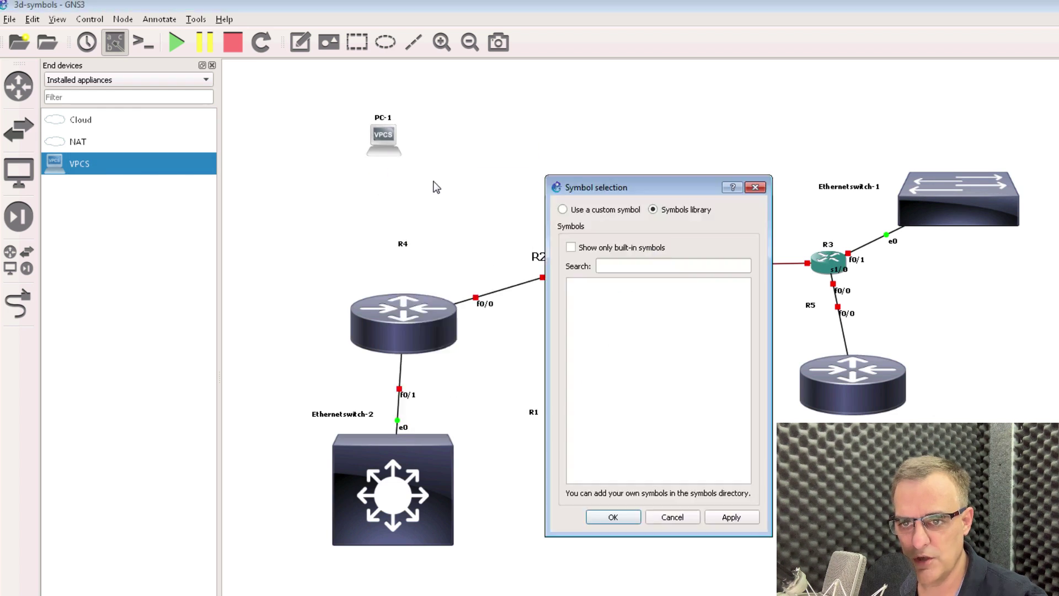
{"action": "left_click", "coordinate": [591, 214]}
{"action": "left_click", "coordinate": [719, 249]}
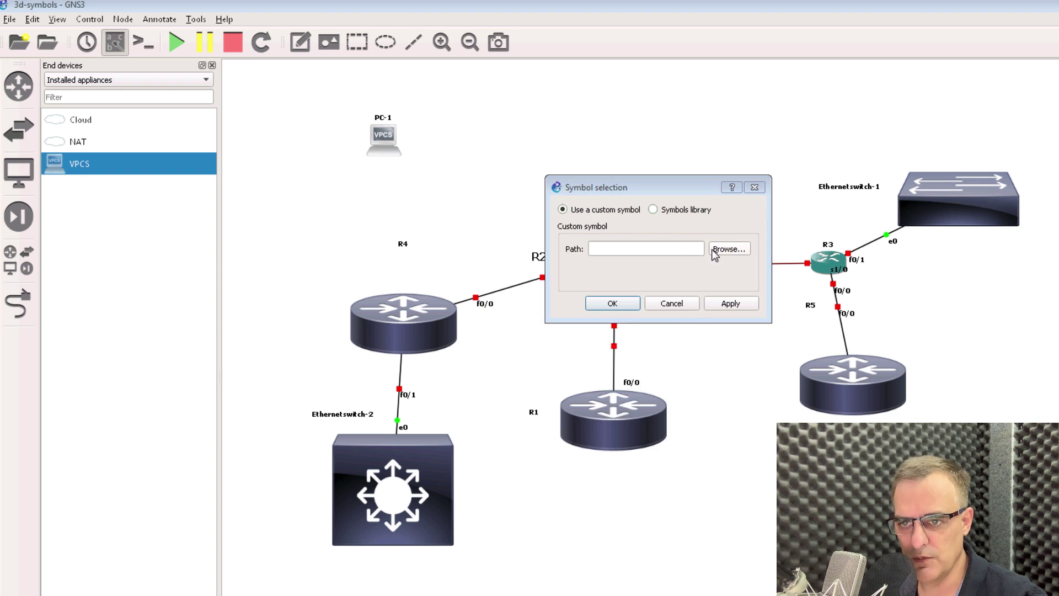
{"action": "left_click", "coordinate": [676, 226]}
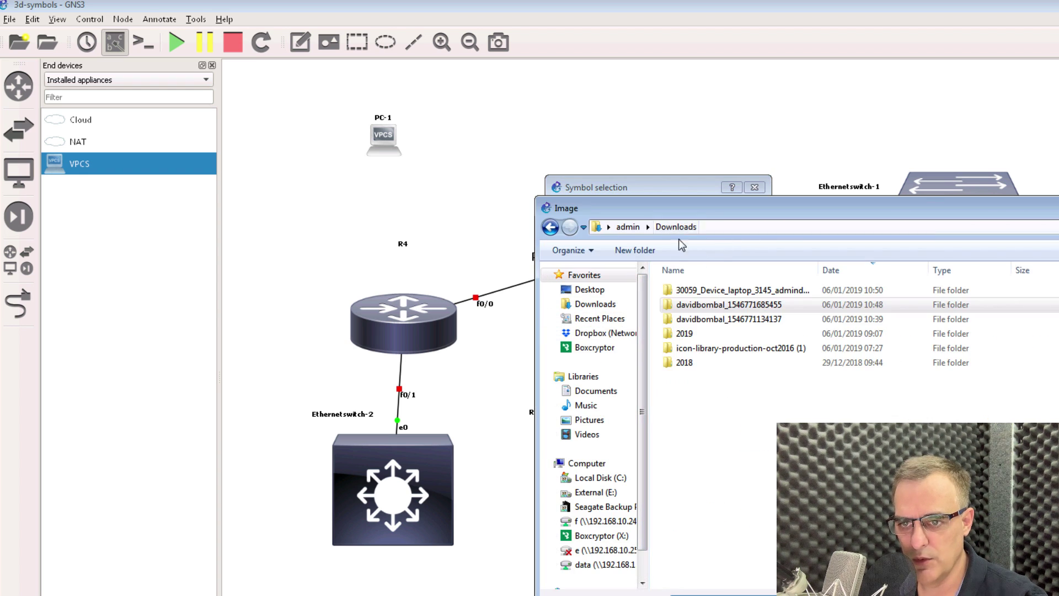
{"action": "double_click", "coordinate": [731, 291]}
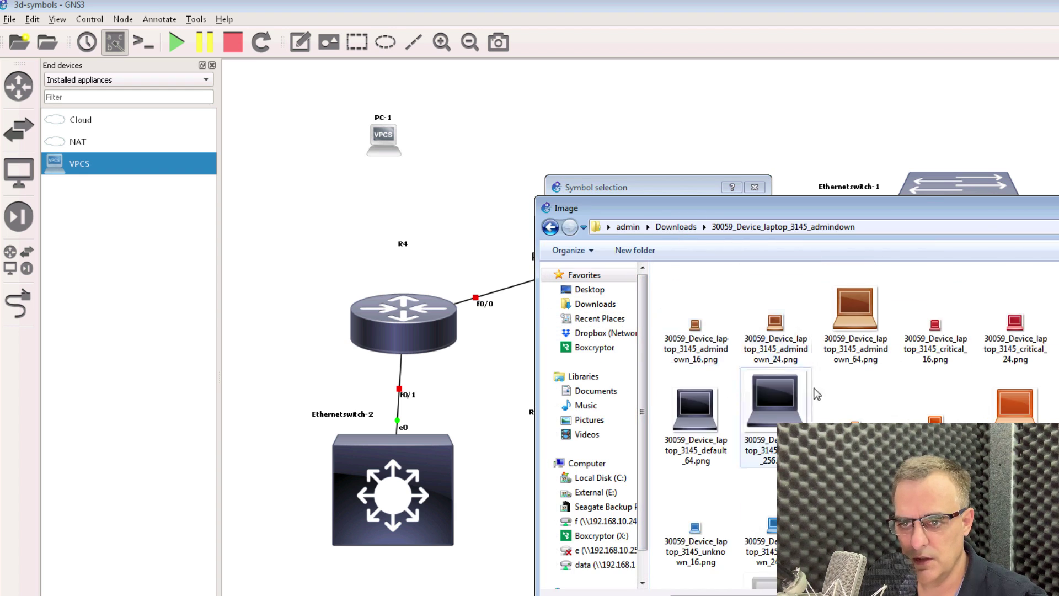
{"action": "double_click", "coordinate": [783, 386]}
{"action": "left_click", "coordinate": [612, 303]}
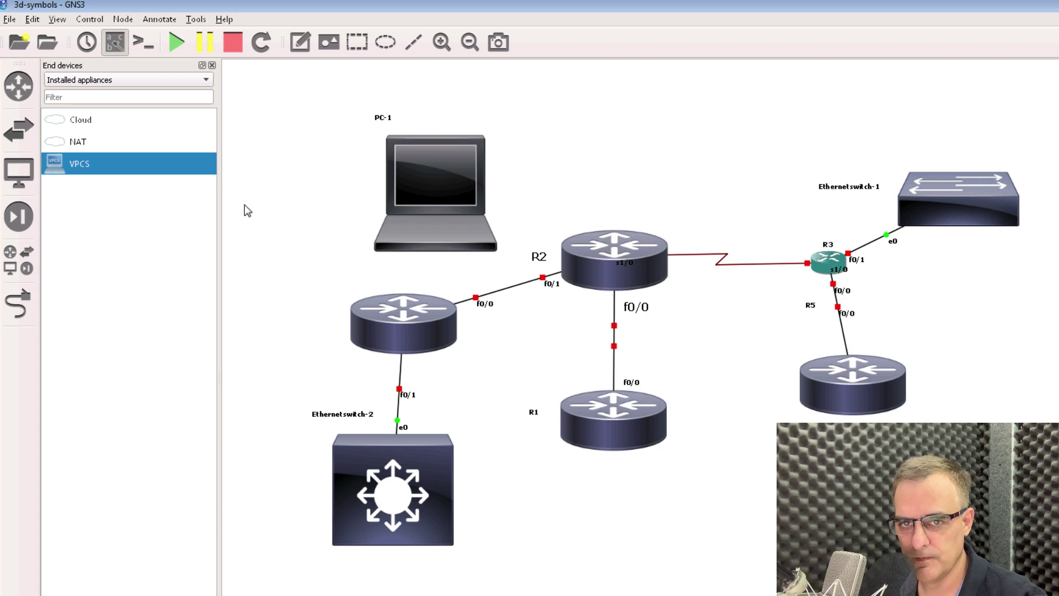
{"action": "left_click", "coordinate": [19, 303]}
Cable PC-1's Ethernet0 to Ethernetswitch-1's Ethernet1 port.
{"action": "left_click", "coordinate": [458, 179]}
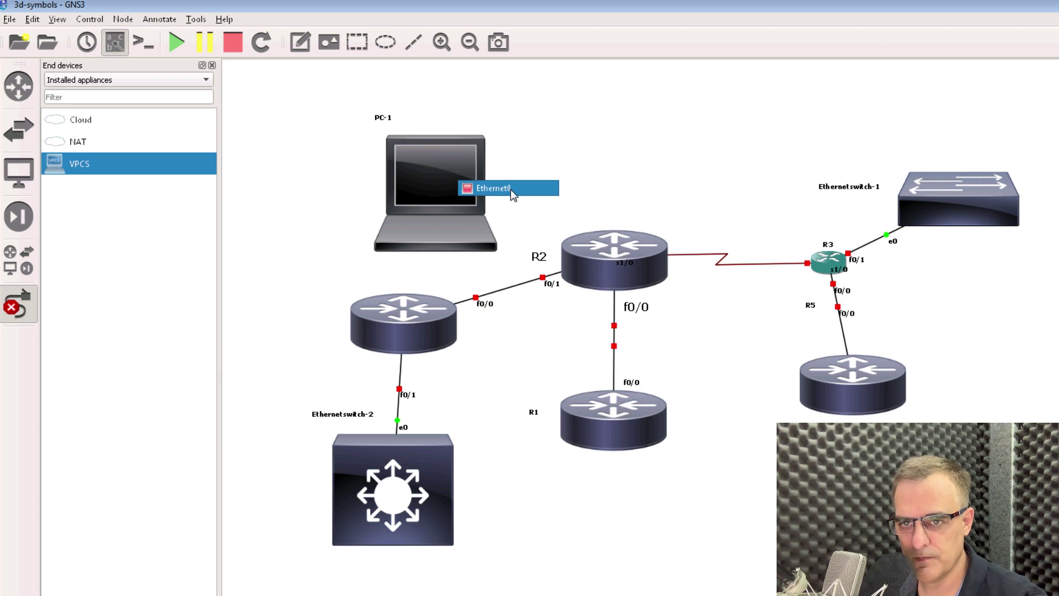
{"action": "left_click", "coordinate": [510, 192]}
{"action": "left_click", "coordinate": [622, 251]}
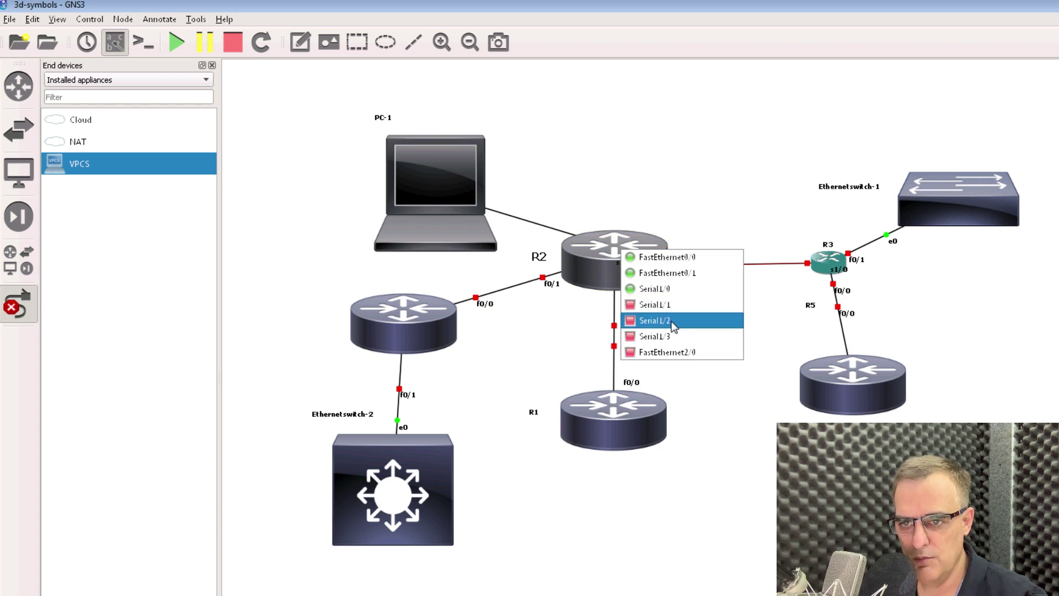
{"action": "left_click", "coordinate": [748, 185]}
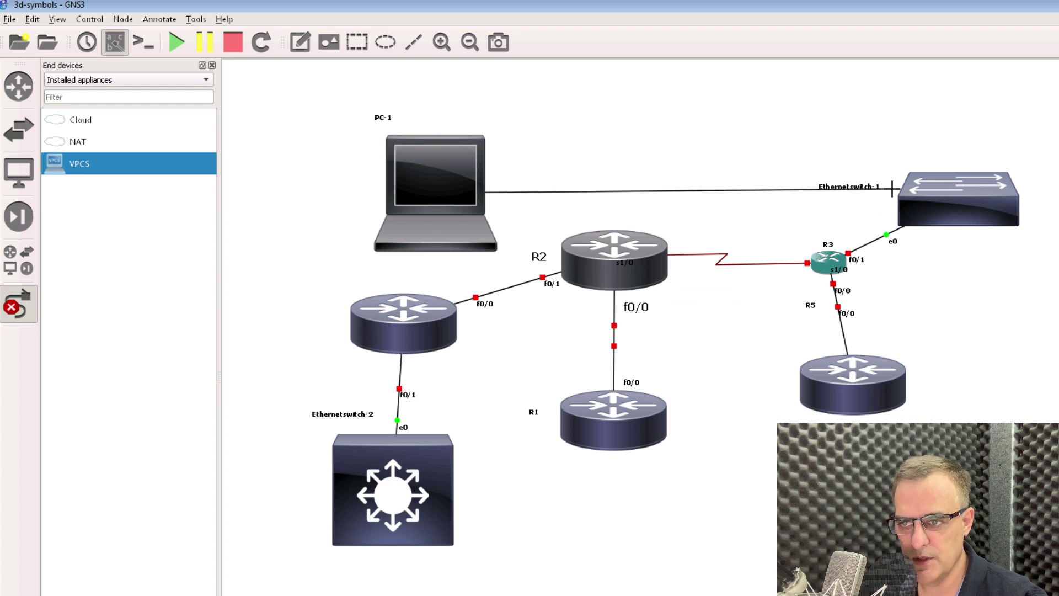
{"action": "left_click", "coordinate": [941, 187]}
{"action": "left_click", "coordinate": [987, 209]}
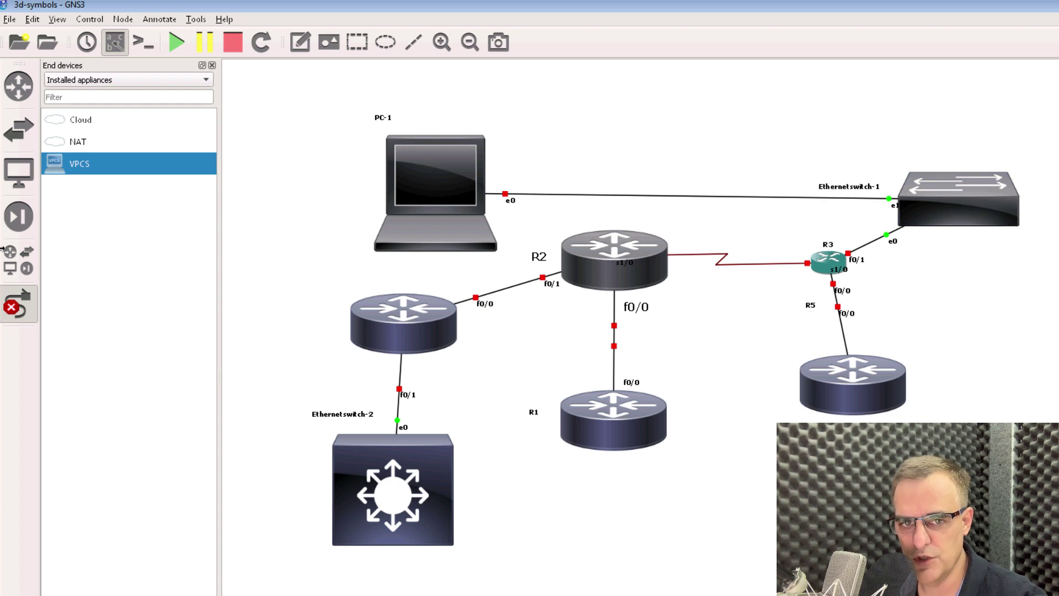
{"action": "left_click", "coordinate": [24, 303]}
Switch PC-1's symbol to laptop_3145_default_64.png and nudge the small laptop nodes into place.
{"action": "right_click", "coordinate": [413, 171]}
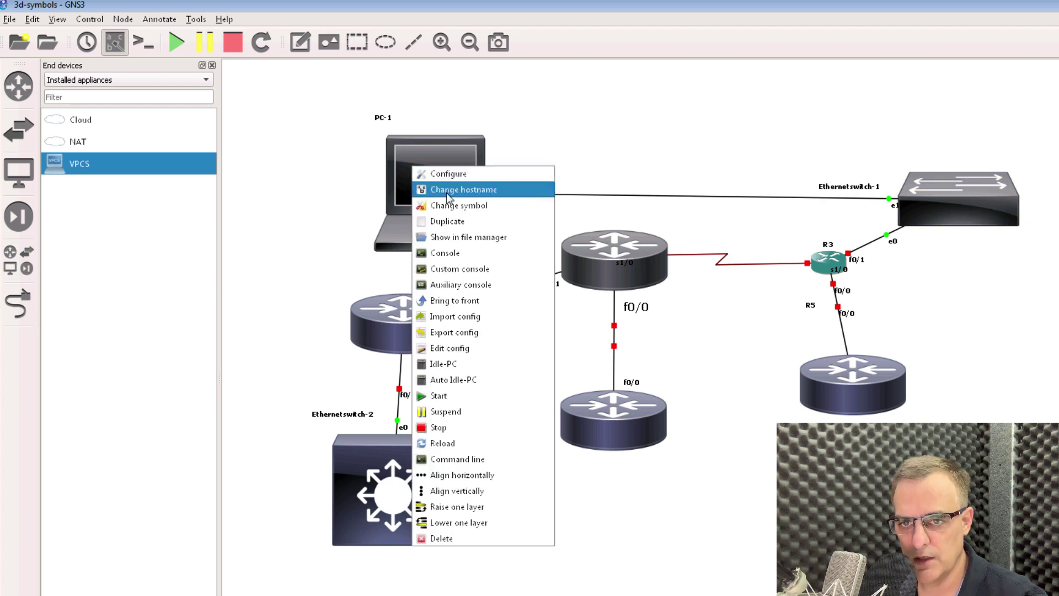
{"action": "left_click", "coordinate": [458, 205]}
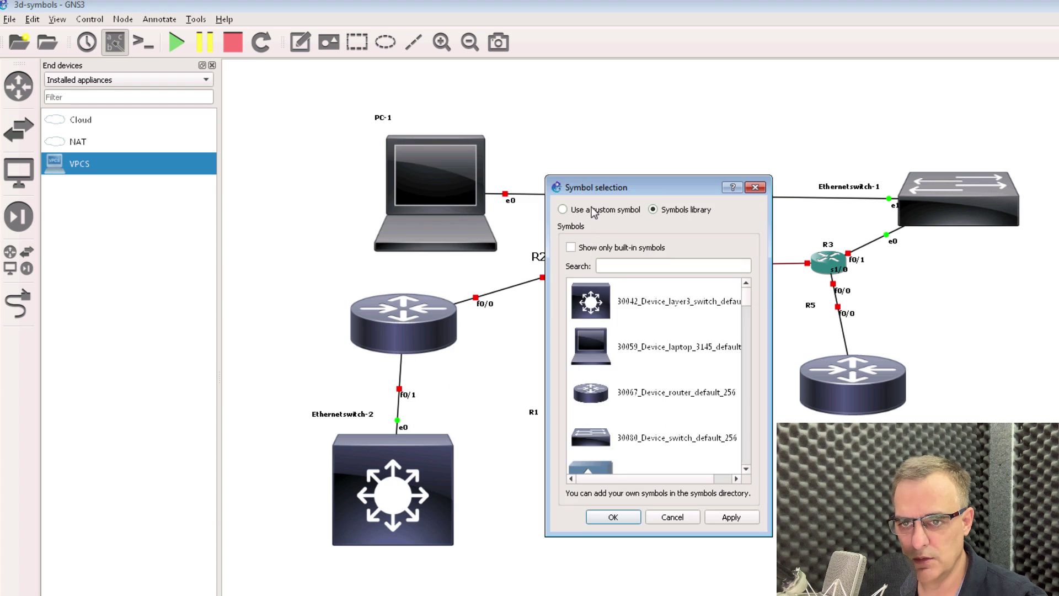
{"action": "left_click", "coordinate": [593, 212]}
{"action": "left_click", "coordinate": [725, 246]}
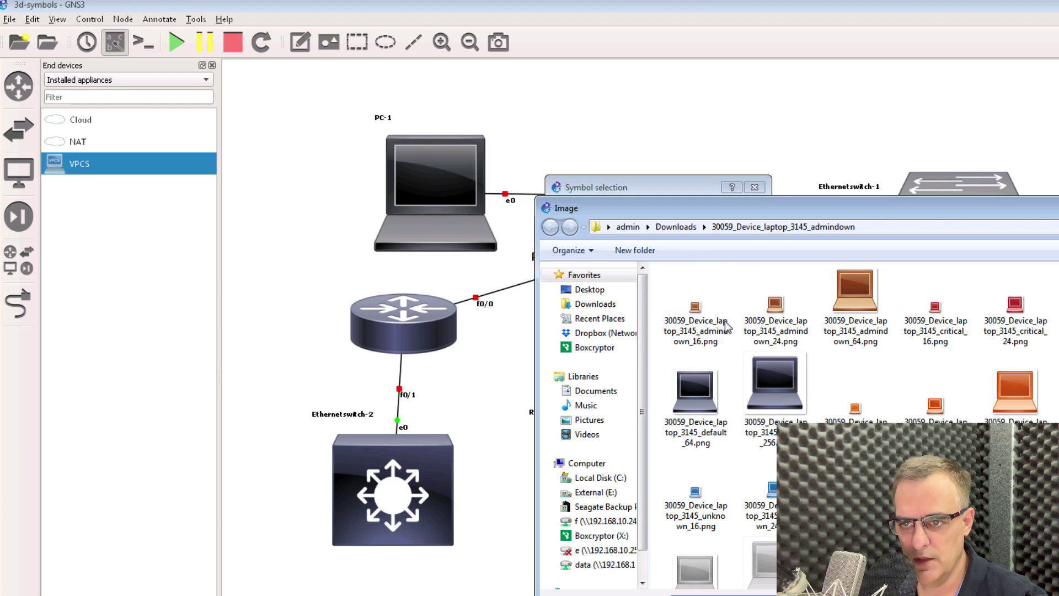
{"action": "double_click", "coordinate": [679, 393]}
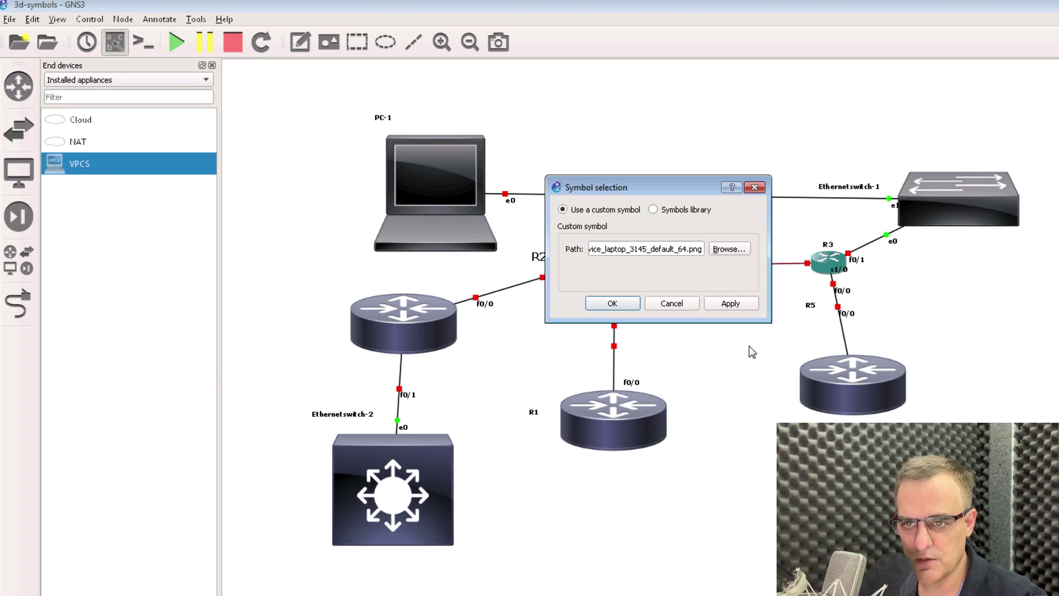
{"action": "left_click", "coordinate": [612, 303]}
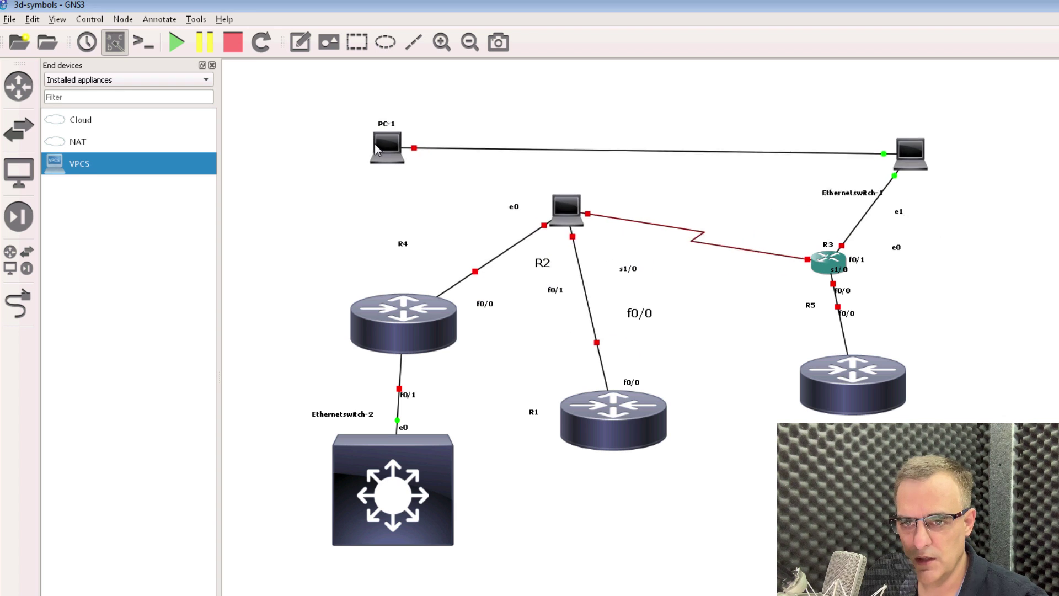
{"action": "left_click_drag", "start_coordinate": [376, 146], "coordinate": [380, 162]}
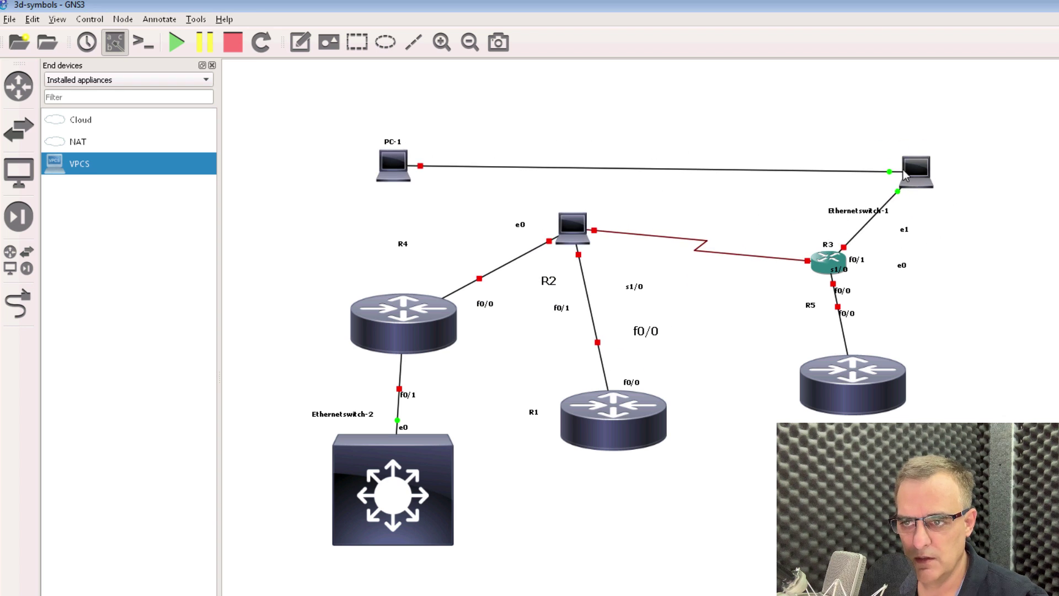
{"action": "left_click_drag", "start_coordinate": [900, 172], "coordinate": [887, 165]}
{"action": "left_click", "coordinate": [773, 193]}
Restore R2's symbol to the default router image.
{"action": "right_click", "coordinate": [581, 228]}
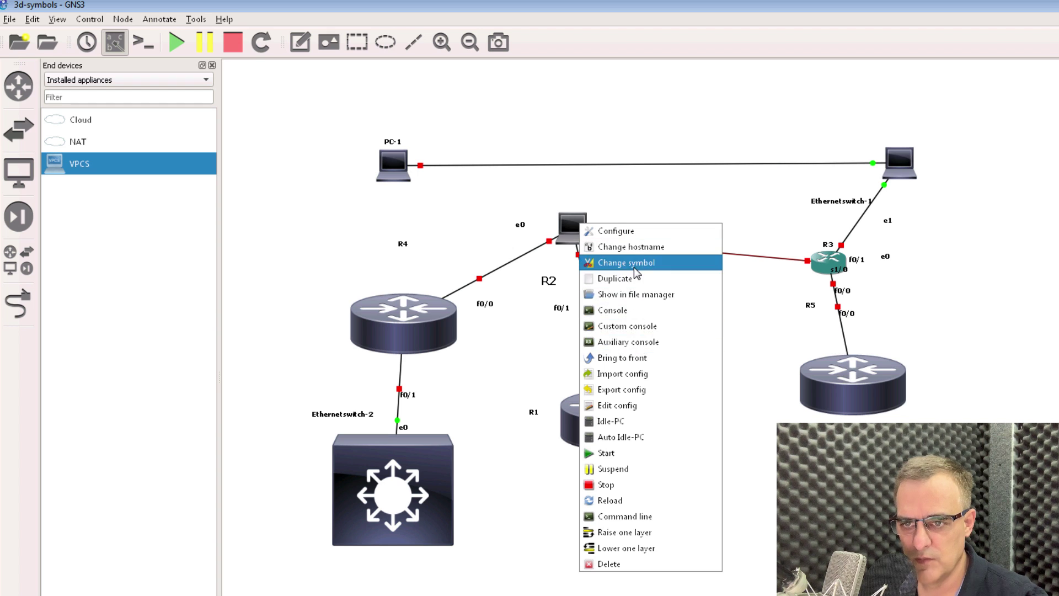
{"action": "left_click", "coordinate": [634, 263]}
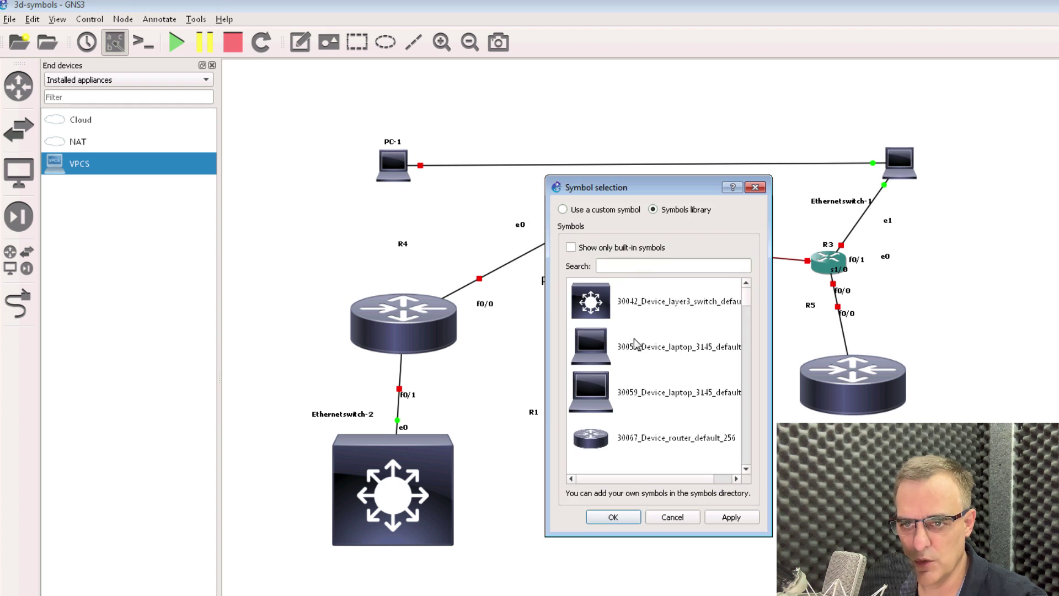
{"action": "left_click", "coordinate": [637, 437]}
{"action": "left_click", "coordinate": [622, 516]}
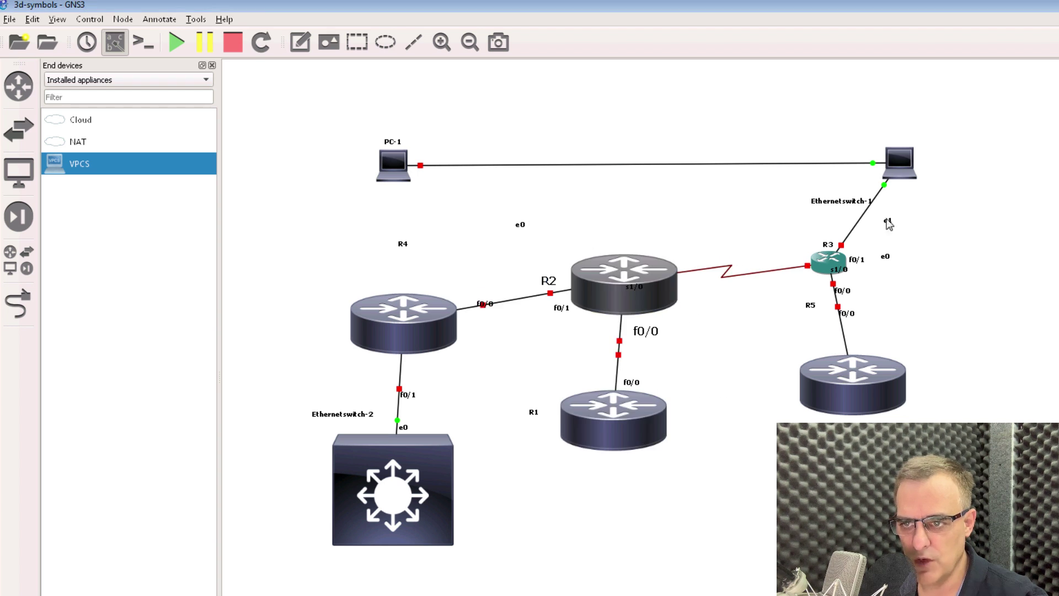
Give Ethernetswitch-1 the layer-3 switch symbol and move it higher.
{"action": "right_click", "coordinate": [902, 165]}
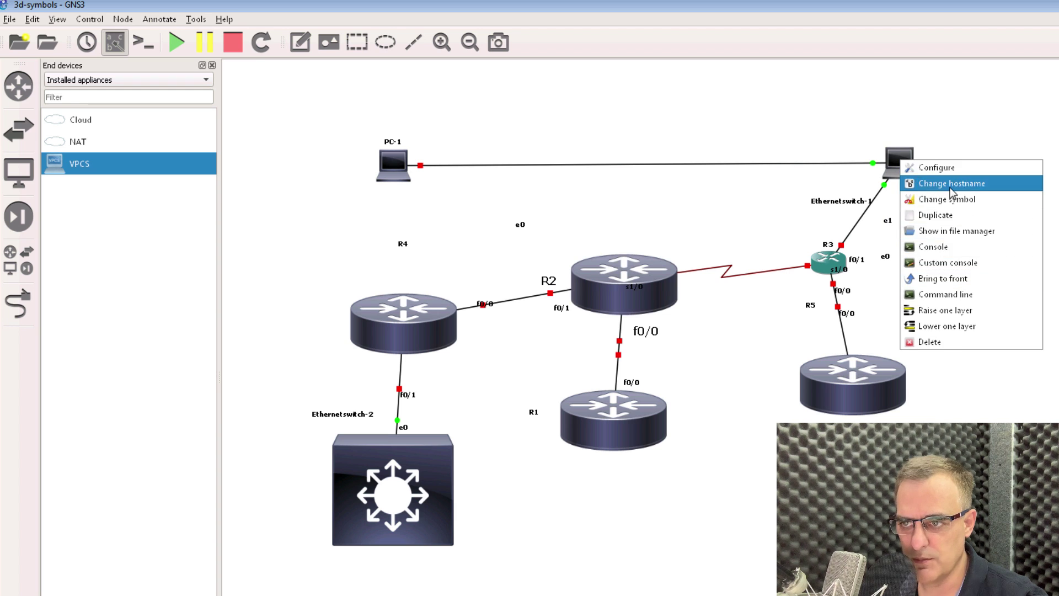
{"action": "left_click", "coordinate": [958, 202]}
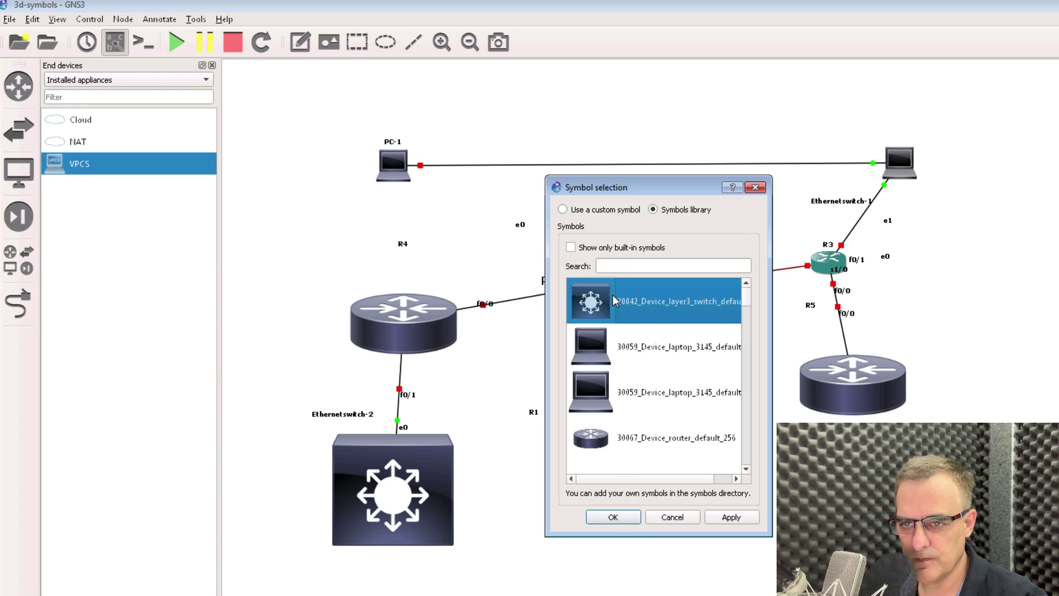
{"action": "left_click", "coordinate": [614, 516]}
{"action": "left_click_drag", "start_coordinate": [950, 179], "coordinate": [939, 126]}
Give PC-1 a custom blue laptop image as its symbol.
{"action": "left_click_drag", "start_coordinate": [383, 158], "coordinate": [390, 141]}
{"action": "right_click", "coordinate": [402, 142]}
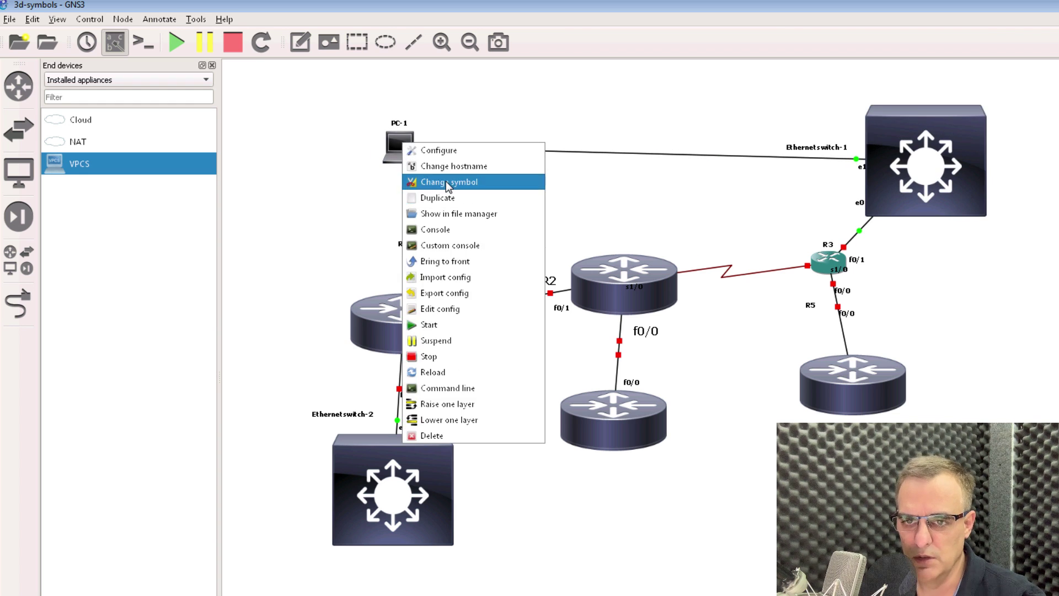
{"action": "left_click", "coordinate": [445, 181]}
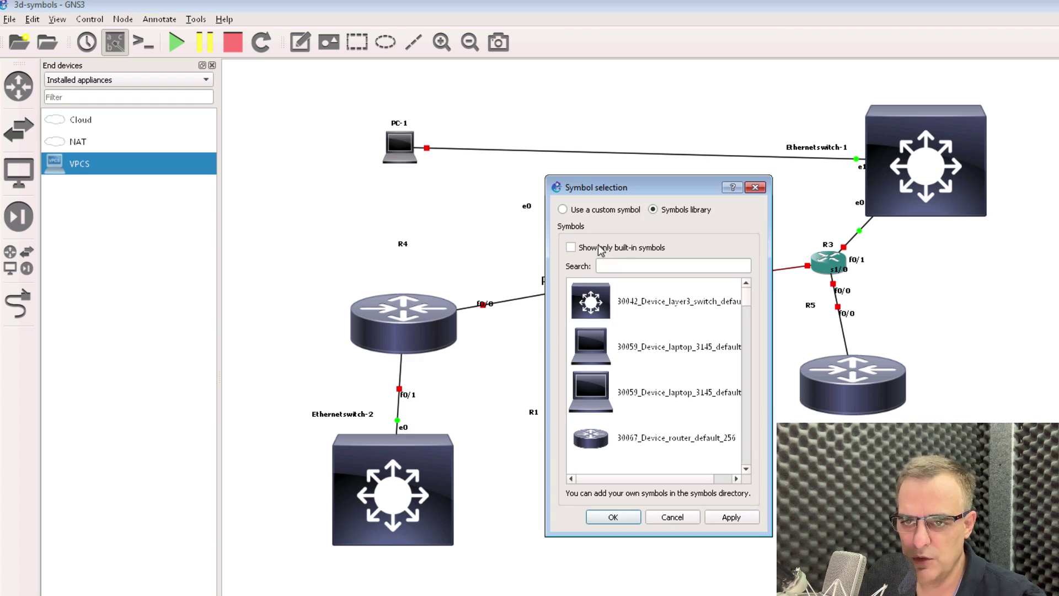
{"action": "left_click", "coordinate": [583, 213]}
{"action": "left_click", "coordinate": [719, 256]}
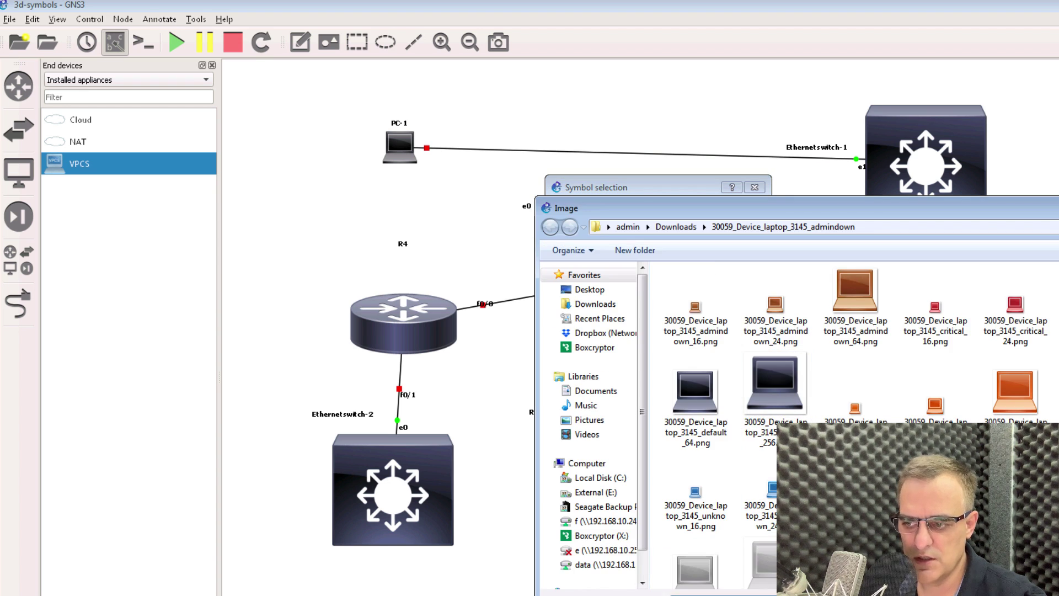
{"action": "key", "text": "Return"}
{"action": "left_click", "coordinate": [615, 302]}
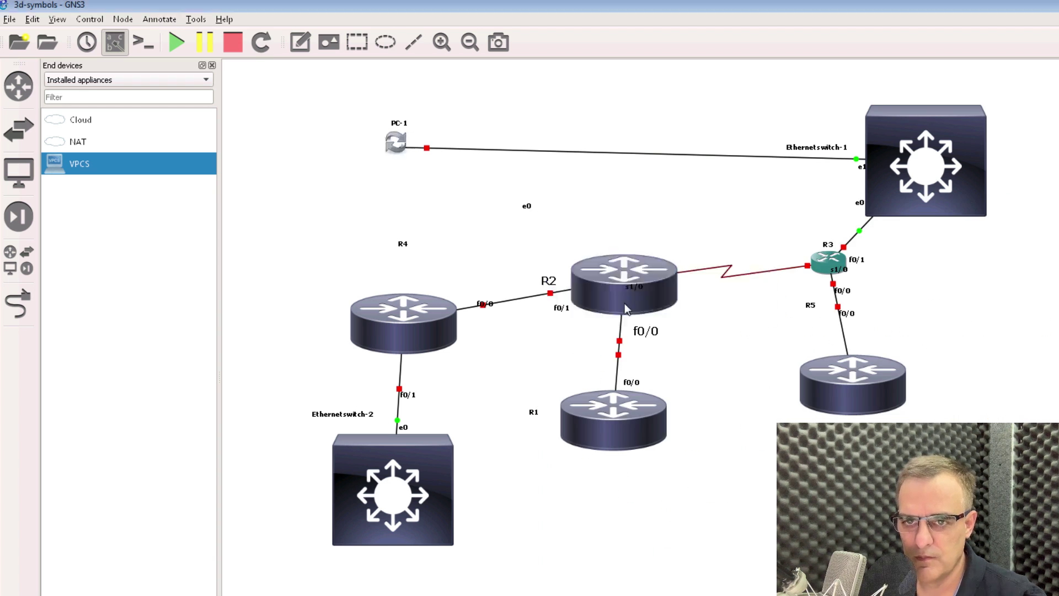
{"action": "left_click_drag", "start_coordinate": [410, 154], "coordinate": [414, 163]}
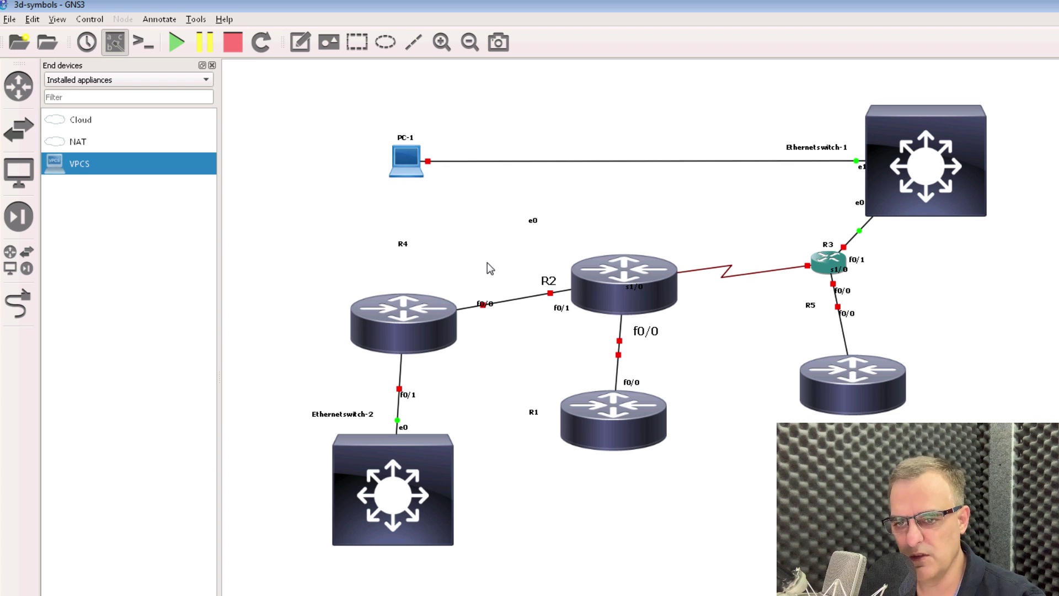
Shift R2 up and left, then select the Cisco 3725 router template.
{"action": "left_click_drag", "start_coordinate": [603, 283], "coordinate": [587, 267]}
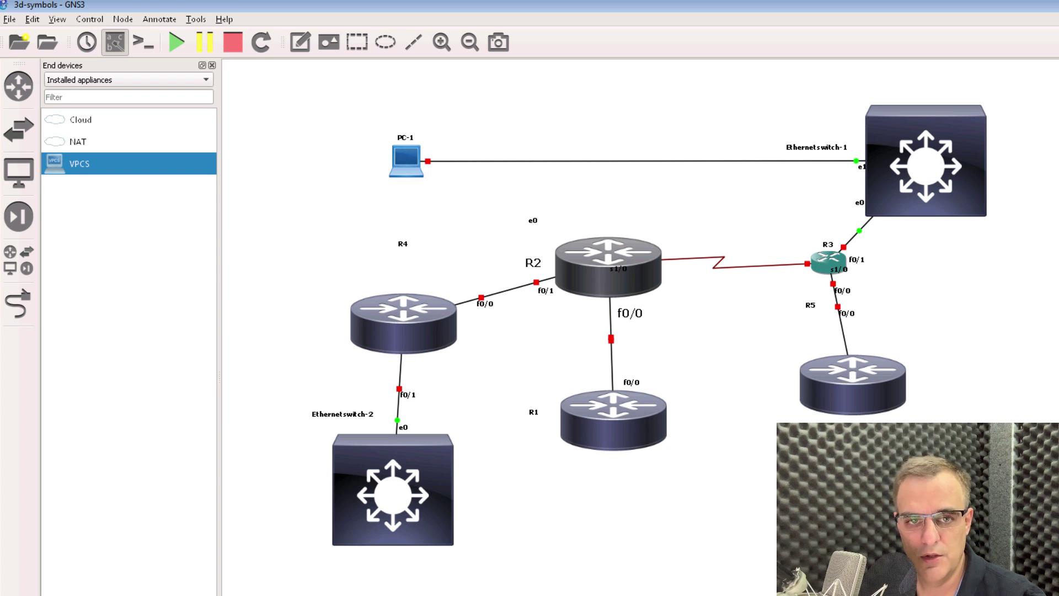
{"action": "left_click", "coordinate": [19, 86]}
{"action": "left_click", "coordinate": [149, 141]}
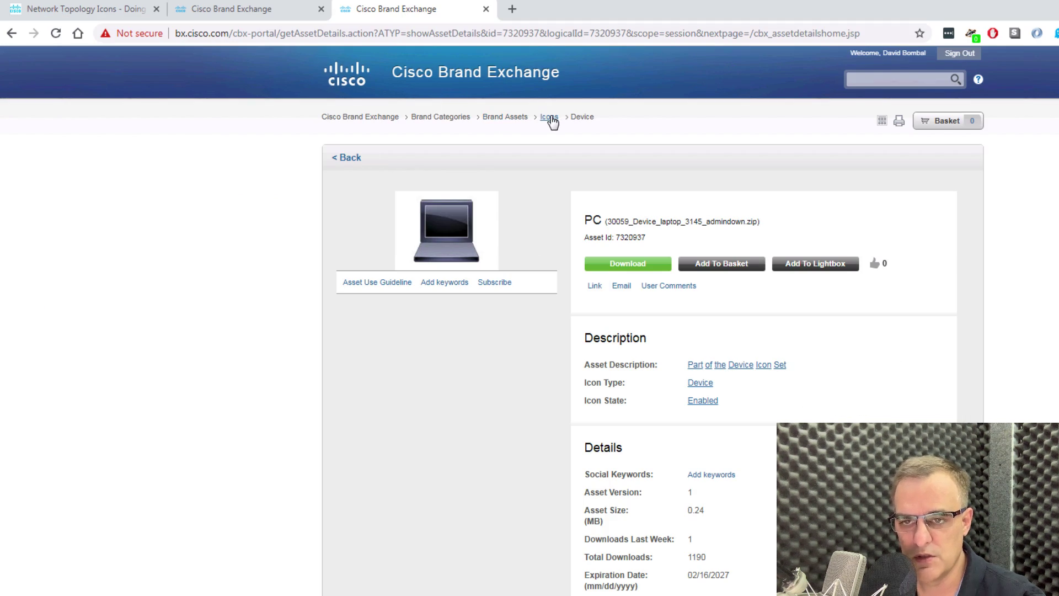
Leave the PC laptop asset page through the Icons breadcrumb to reach Brand Categories.
{"action": "left_click", "coordinate": [549, 118]}
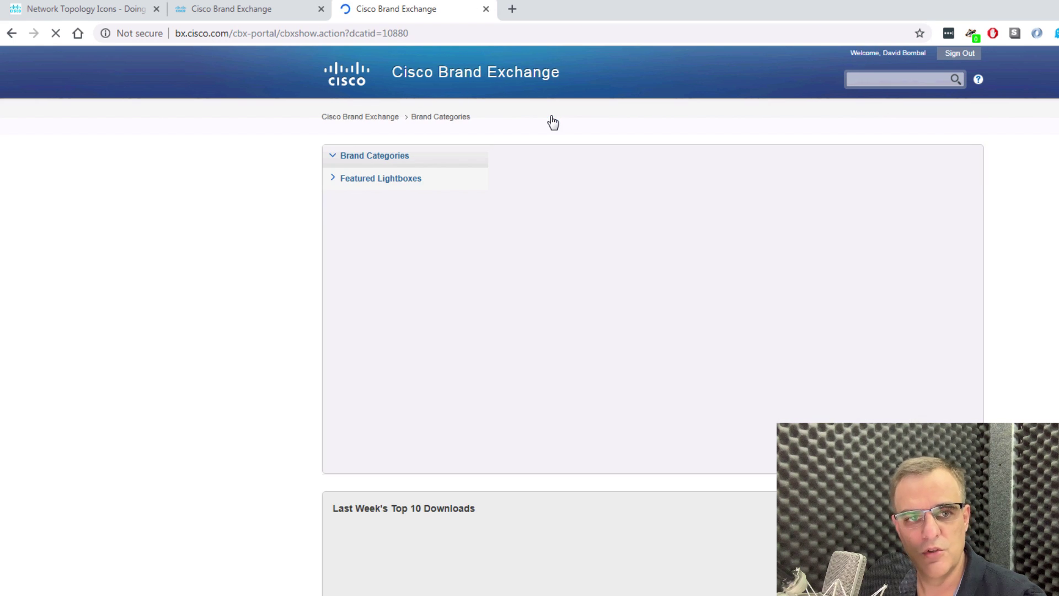